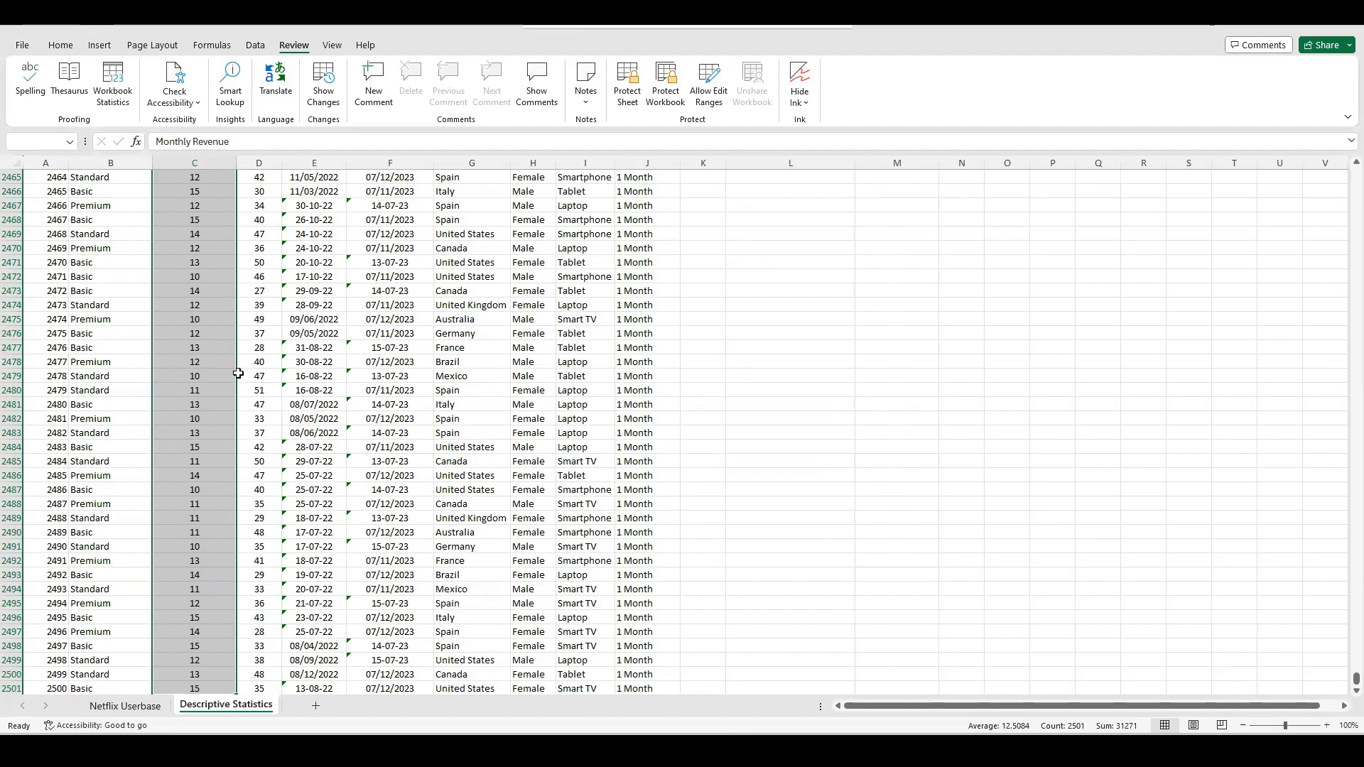
Insert a histogram of the selected Monthly Revenue column.
{"action": "left_click", "coordinate": [99, 45]}
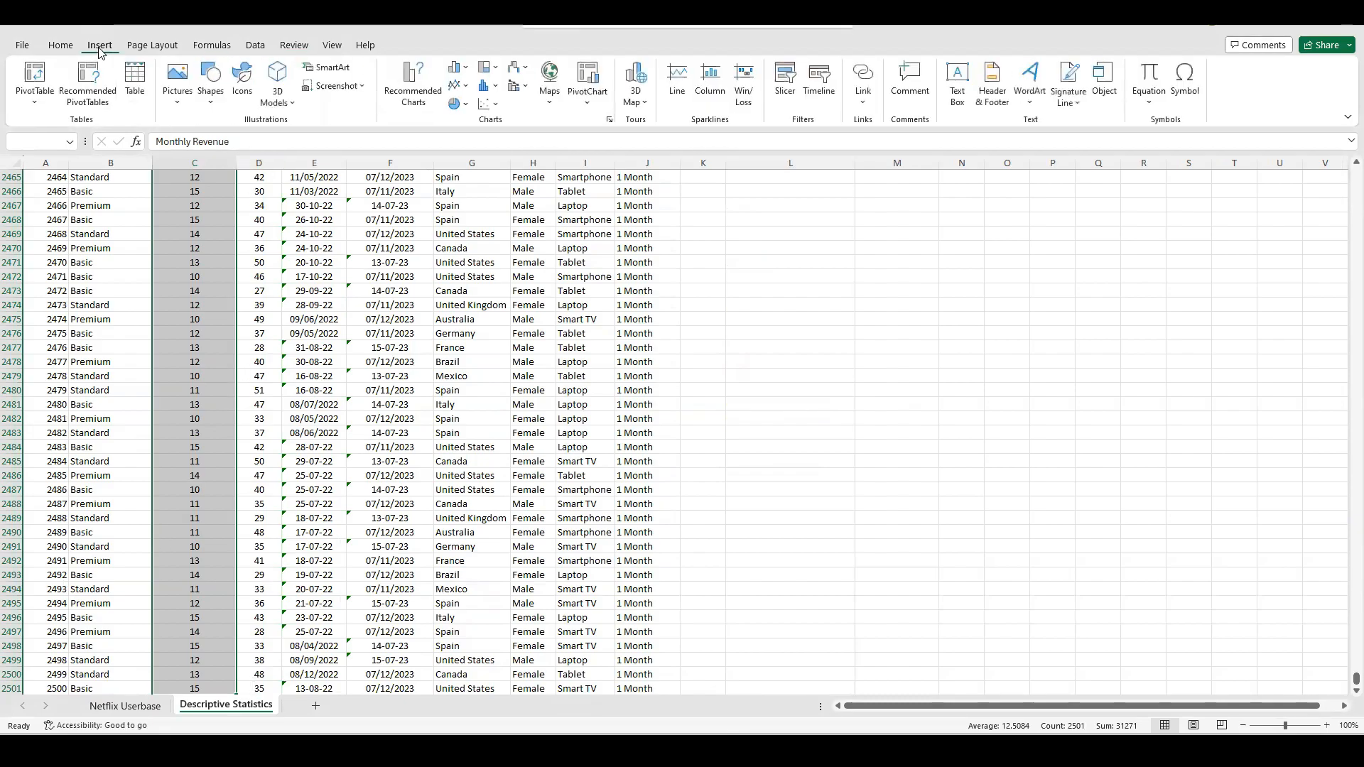
{"action": "left_click", "coordinate": [495, 88]}
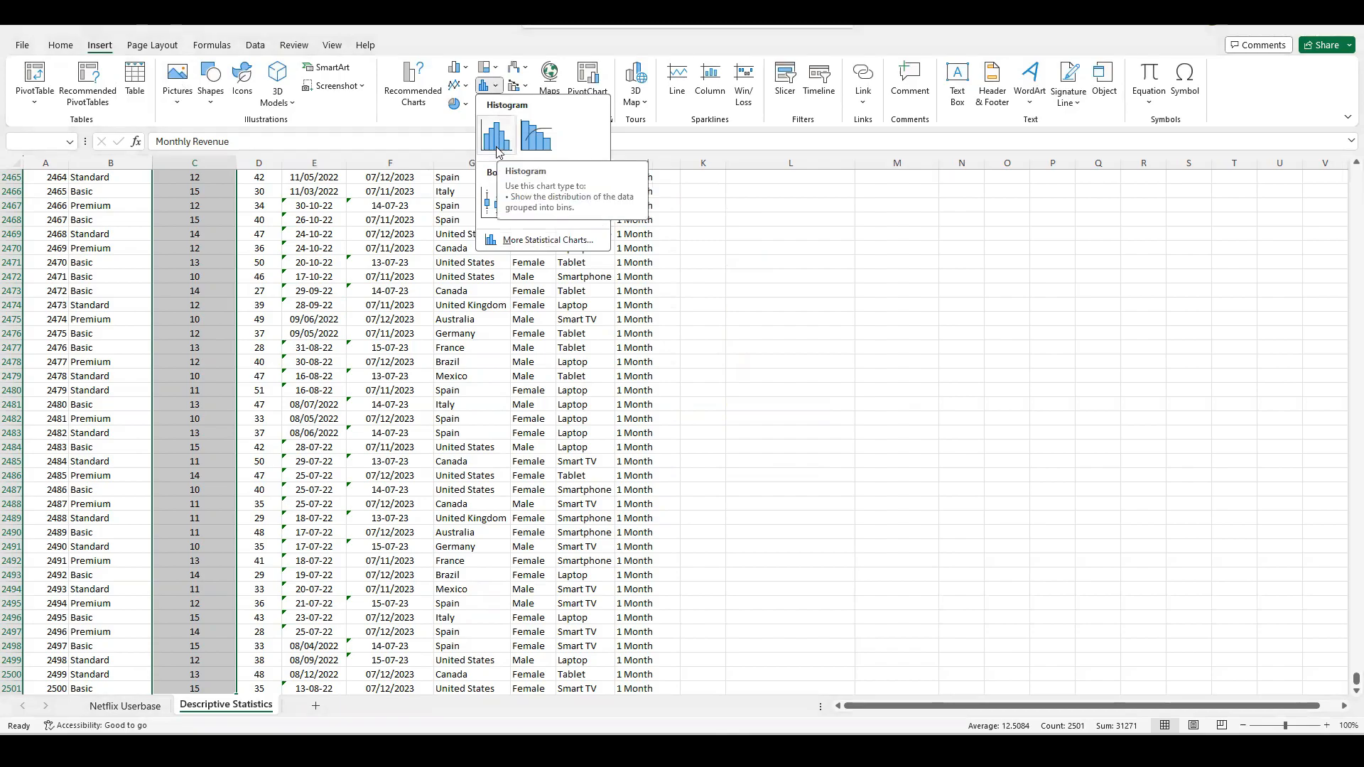
{"action": "left_click", "coordinate": [497, 151]}
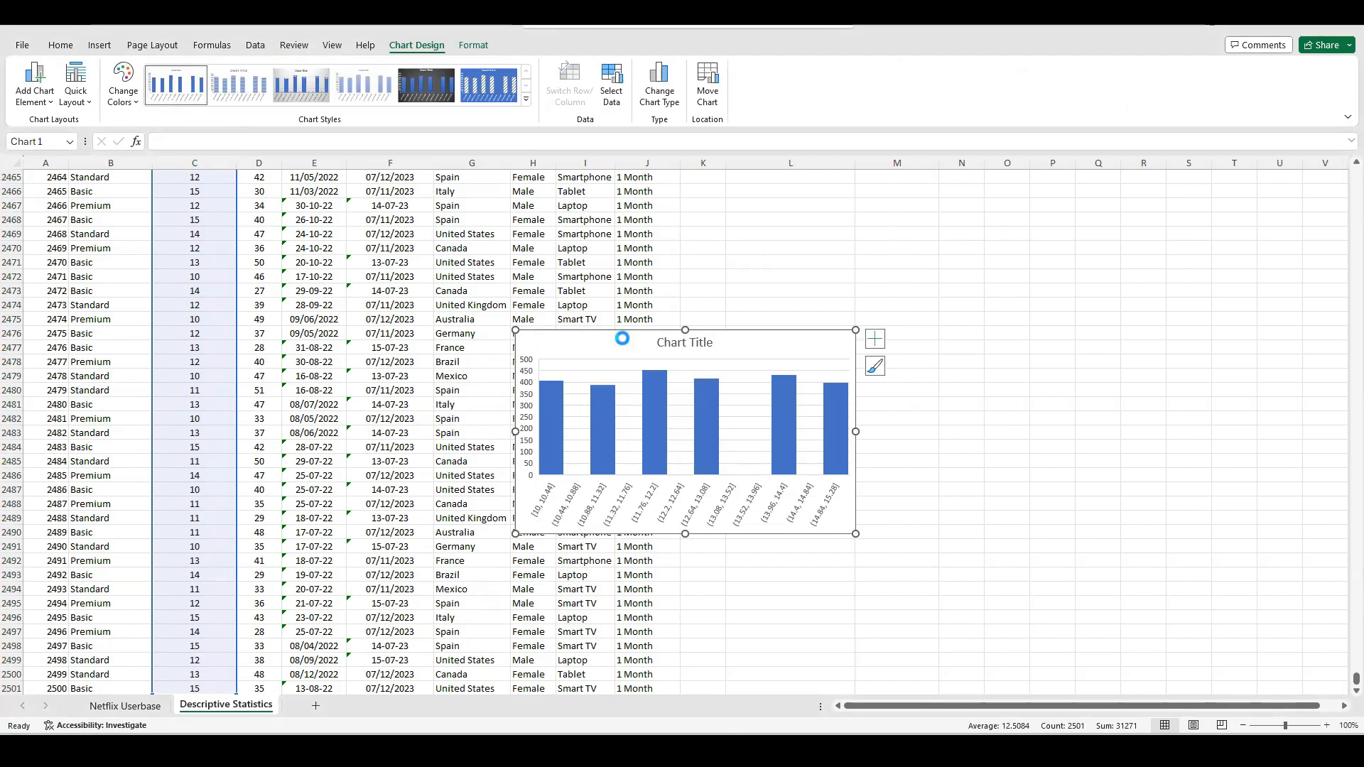
Move the Monthly Revenue histogram to the first rows of the sheet, over the Last Payment Date to Plan Duration columns.
{"action": "key", "text": "Delete"}
{"action": "left_click_drag", "start_coordinate": [1342, 688], "coordinate": [1343, 238]}
{"action": "left_click_drag", "start_coordinate": [1343, 184], "coordinate": [1344, 170]}
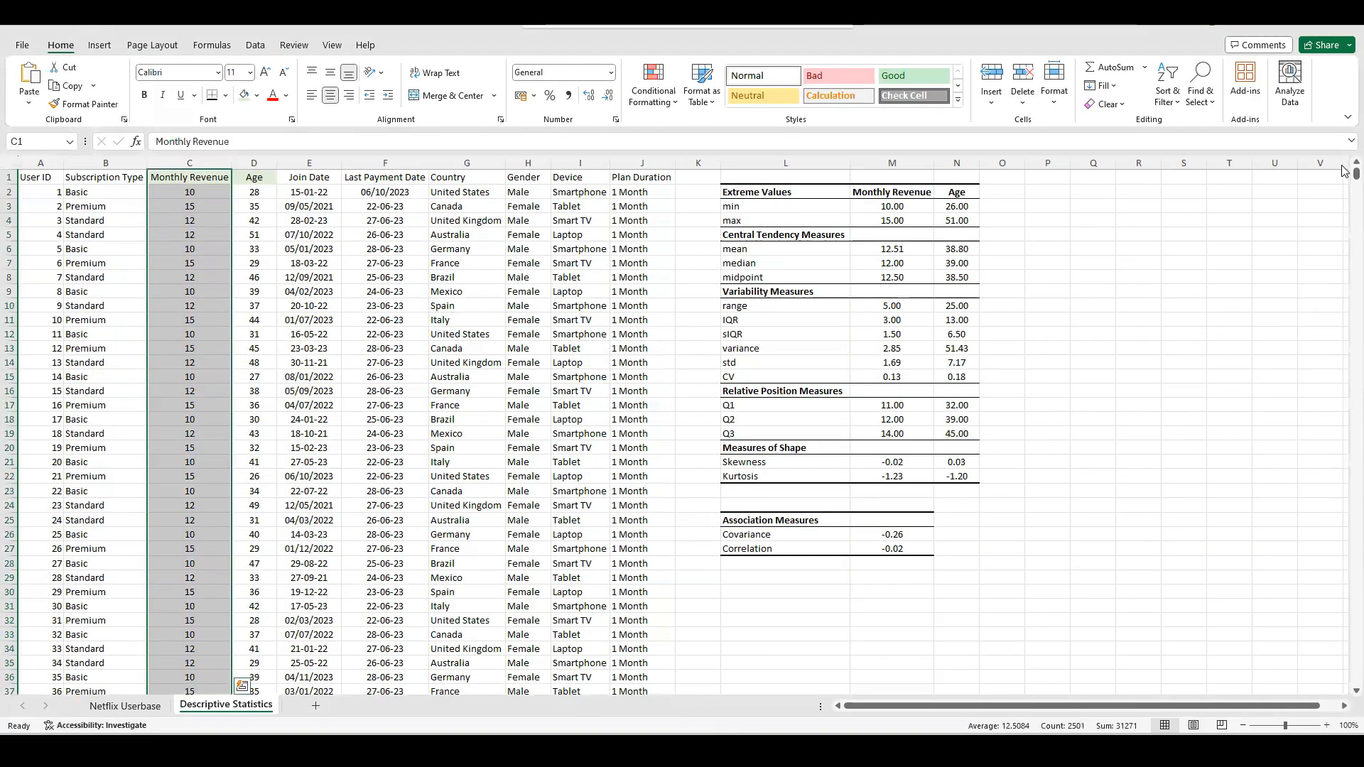
{"action": "left_click", "coordinate": [395, 207]}
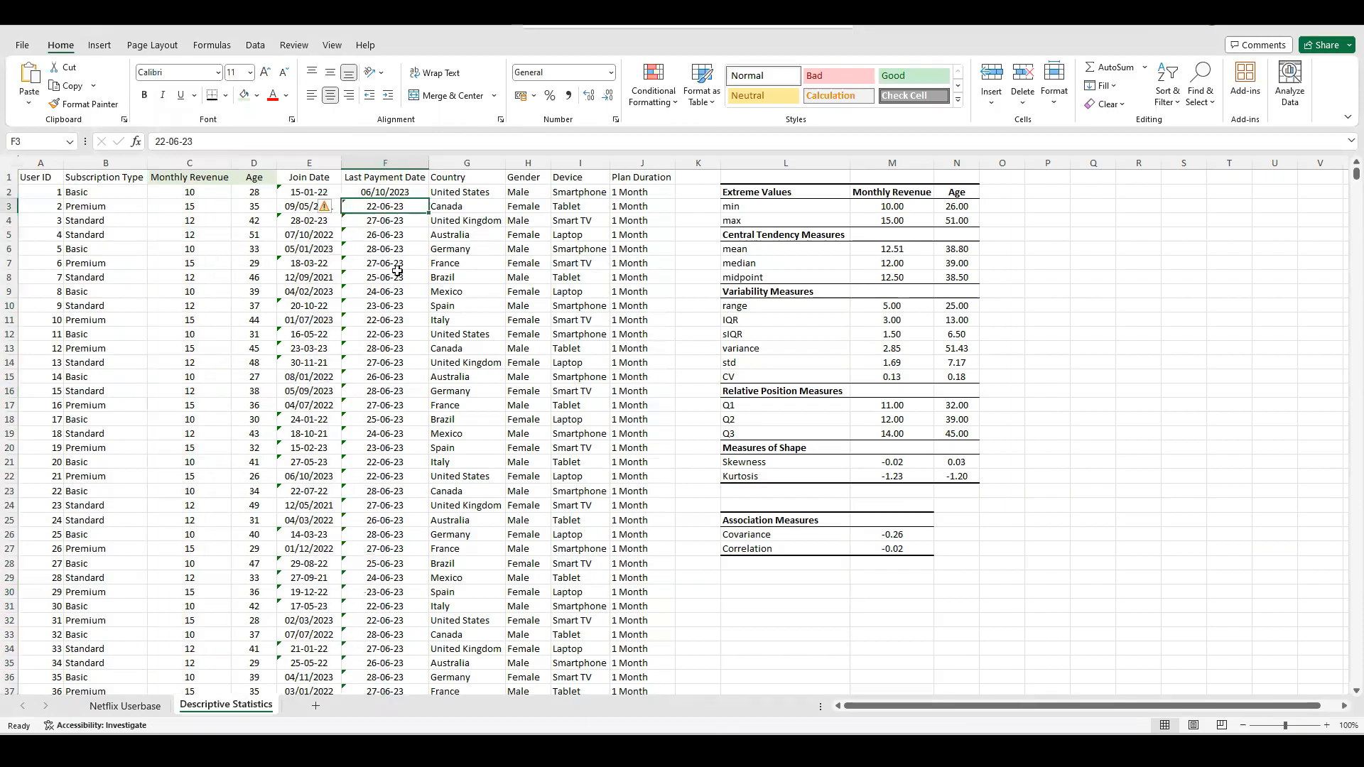
{"action": "key", "text": "ctrl+v"}
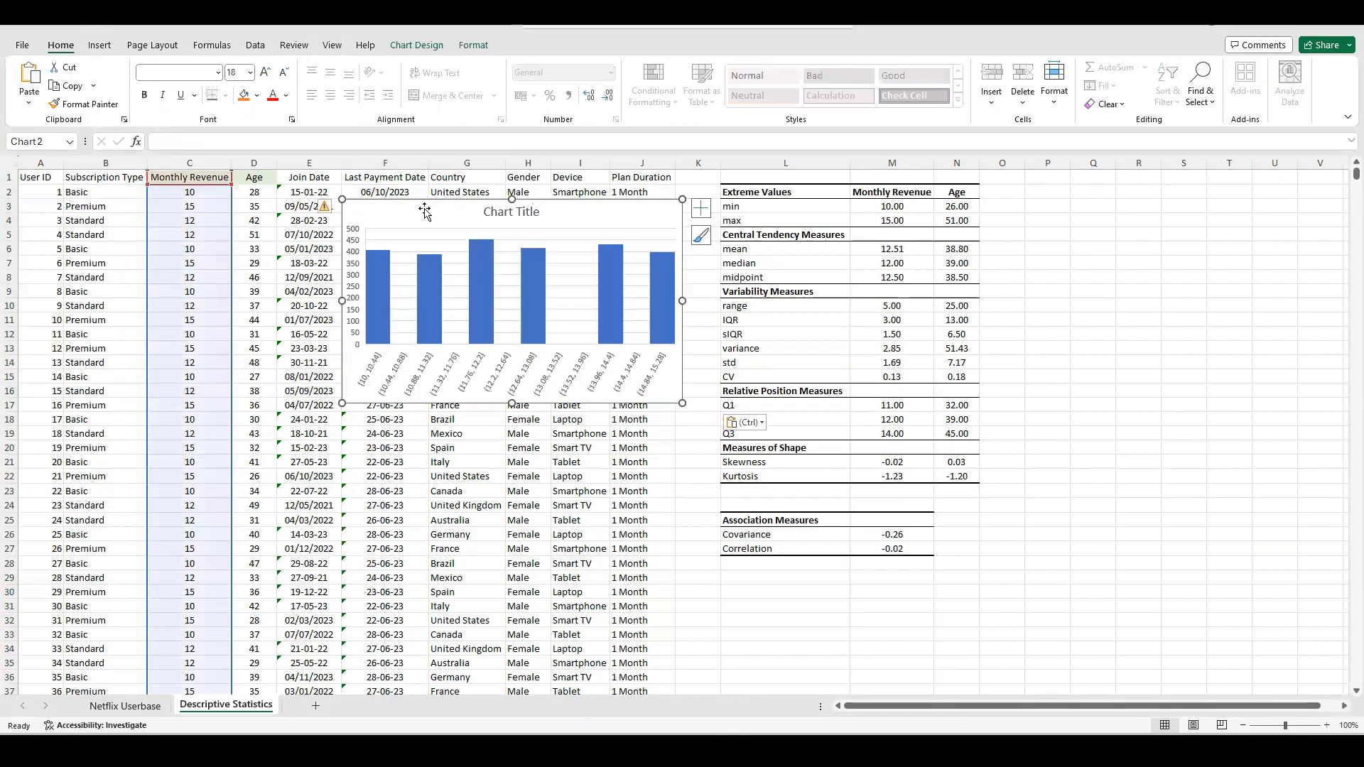
{"action": "left_click_drag", "start_coordinate": [425, 211], "coordinate": [424, 189]}
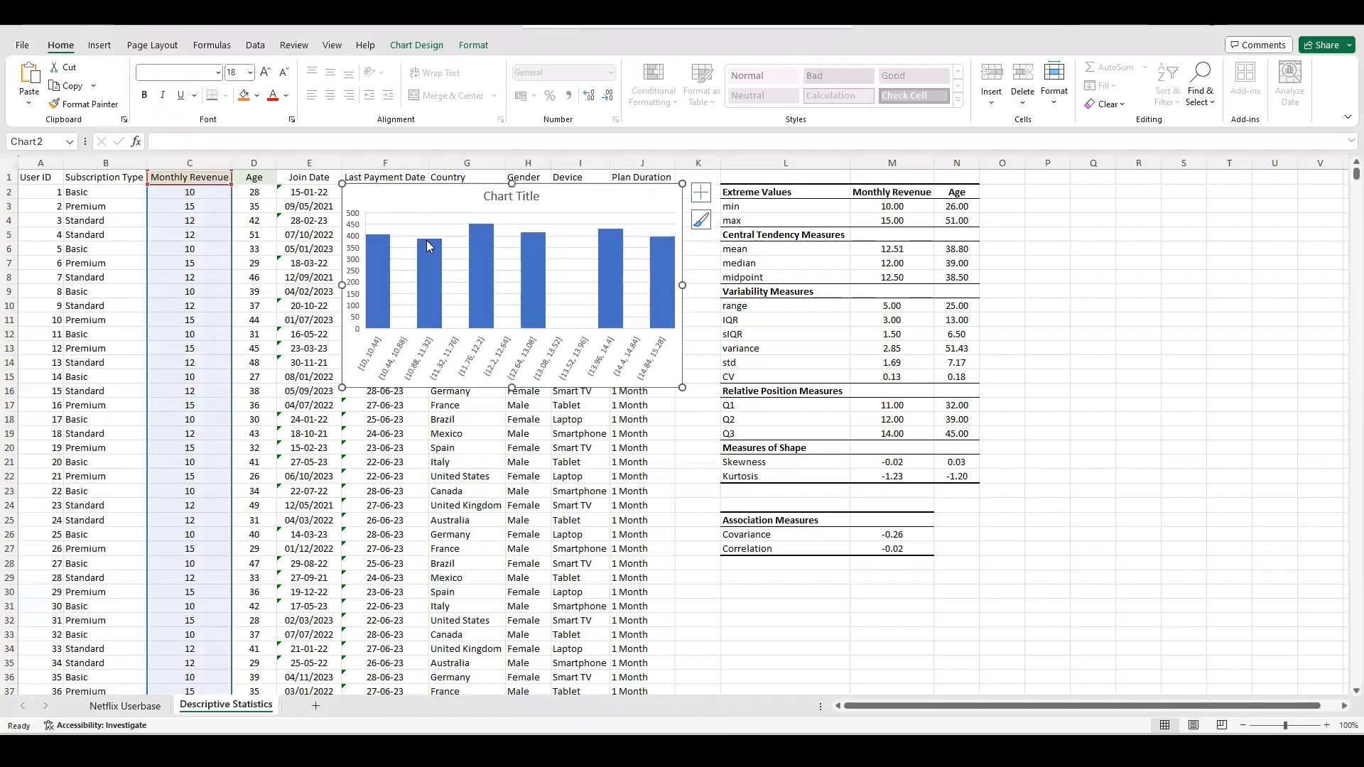
Set the number of bins on the Monthly Revenue histogram's horizontal axis to 6.
{"action": "mouse_move", "coordinate": [445, 324]}
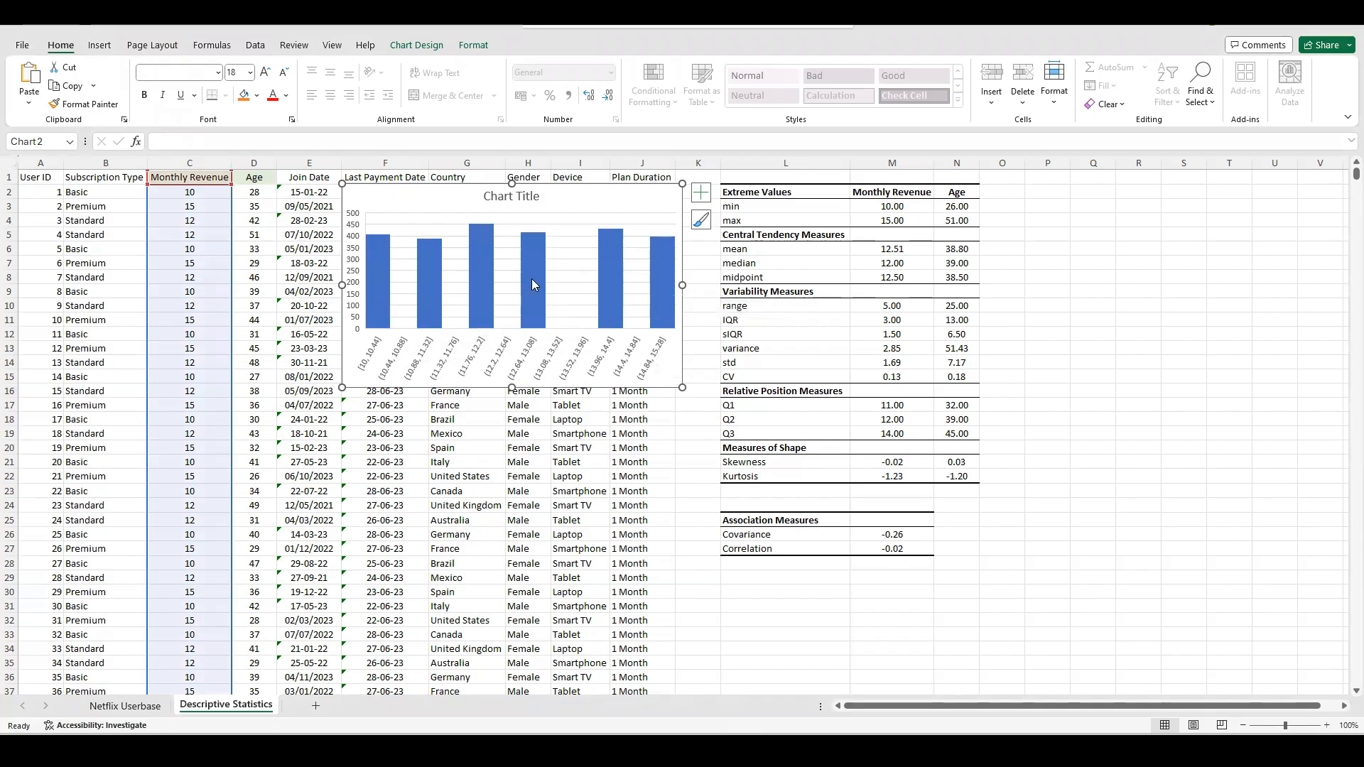
{"action": "double_click", "coordinate": [623, 205]}
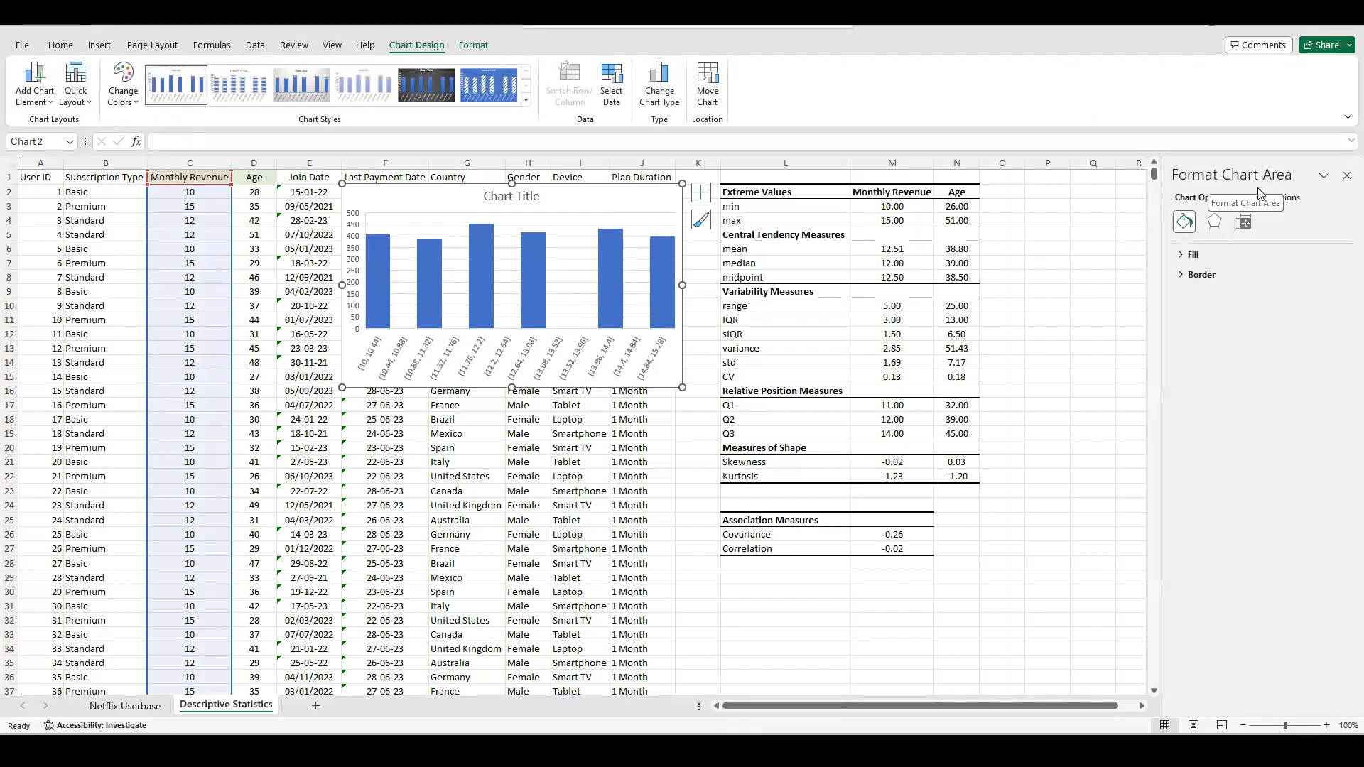
{"action": "left_click", "coordinate": [1238, 199]}
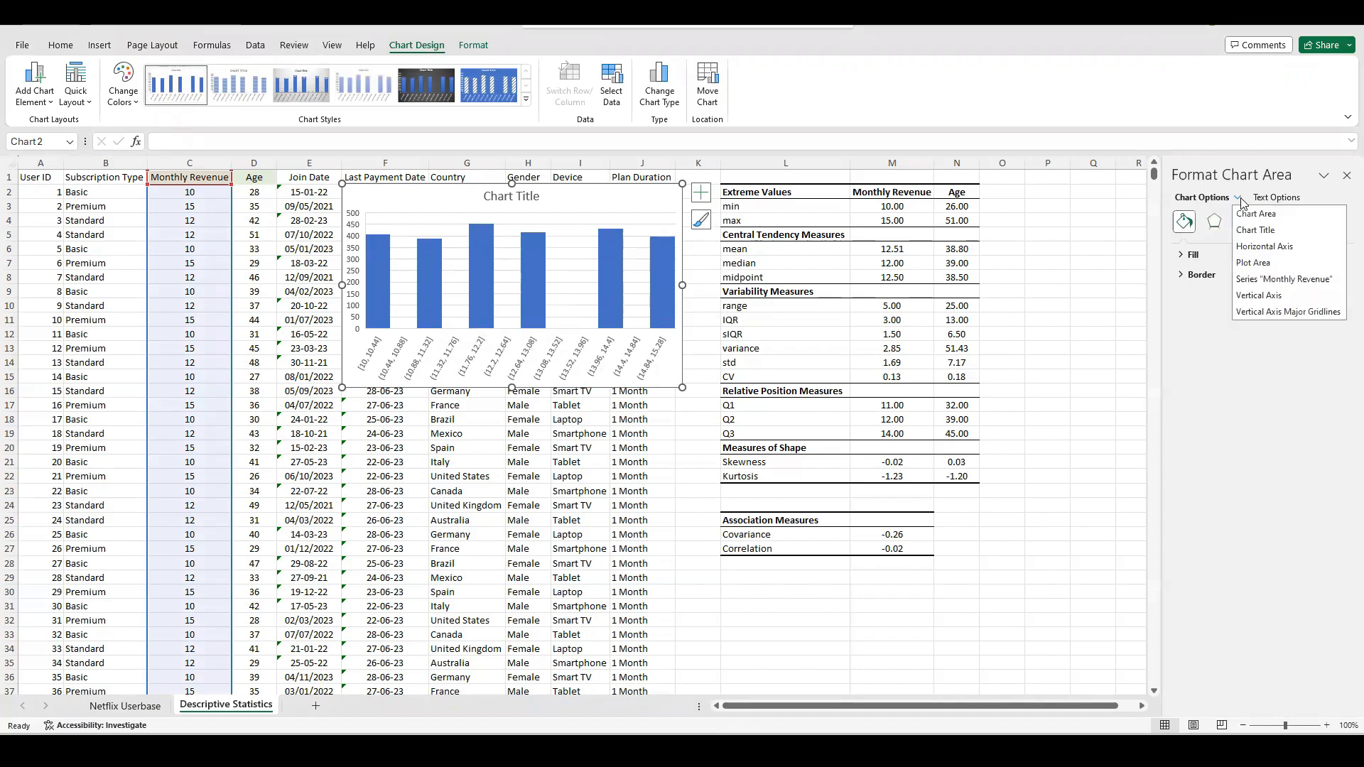
{"action": "left_click", "coordinate": [1238, 199]}
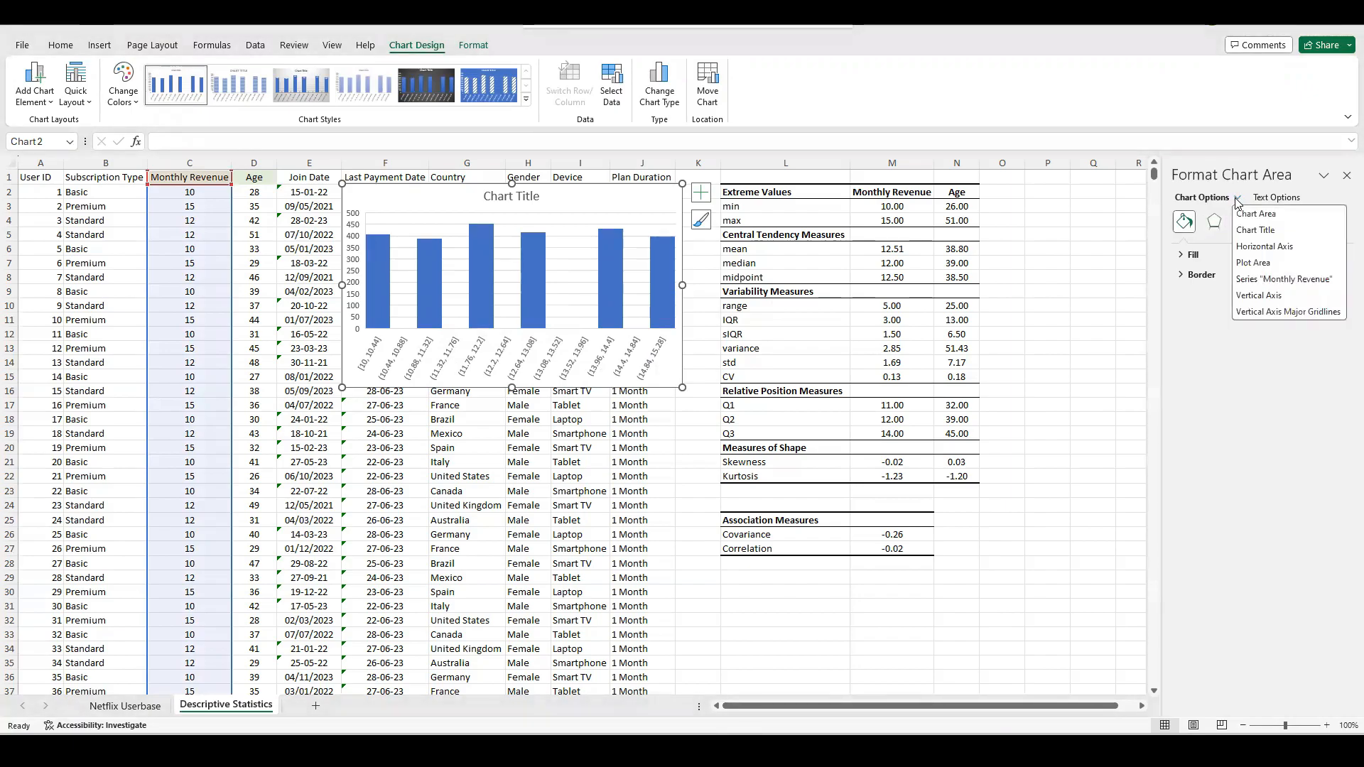
{"action": "left_click", "coordinate": [1258, 249]}
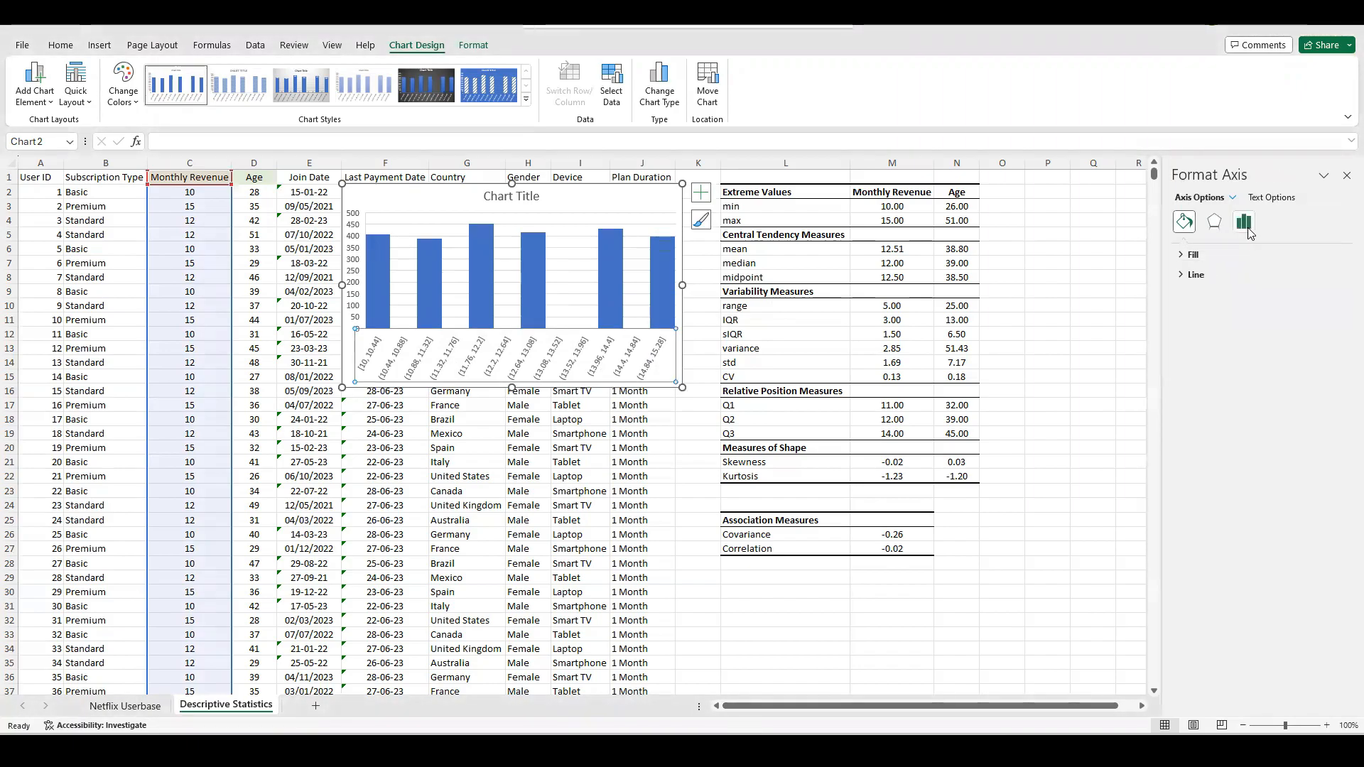
{"action": "left_click", "coordinate": [1244, 223]}
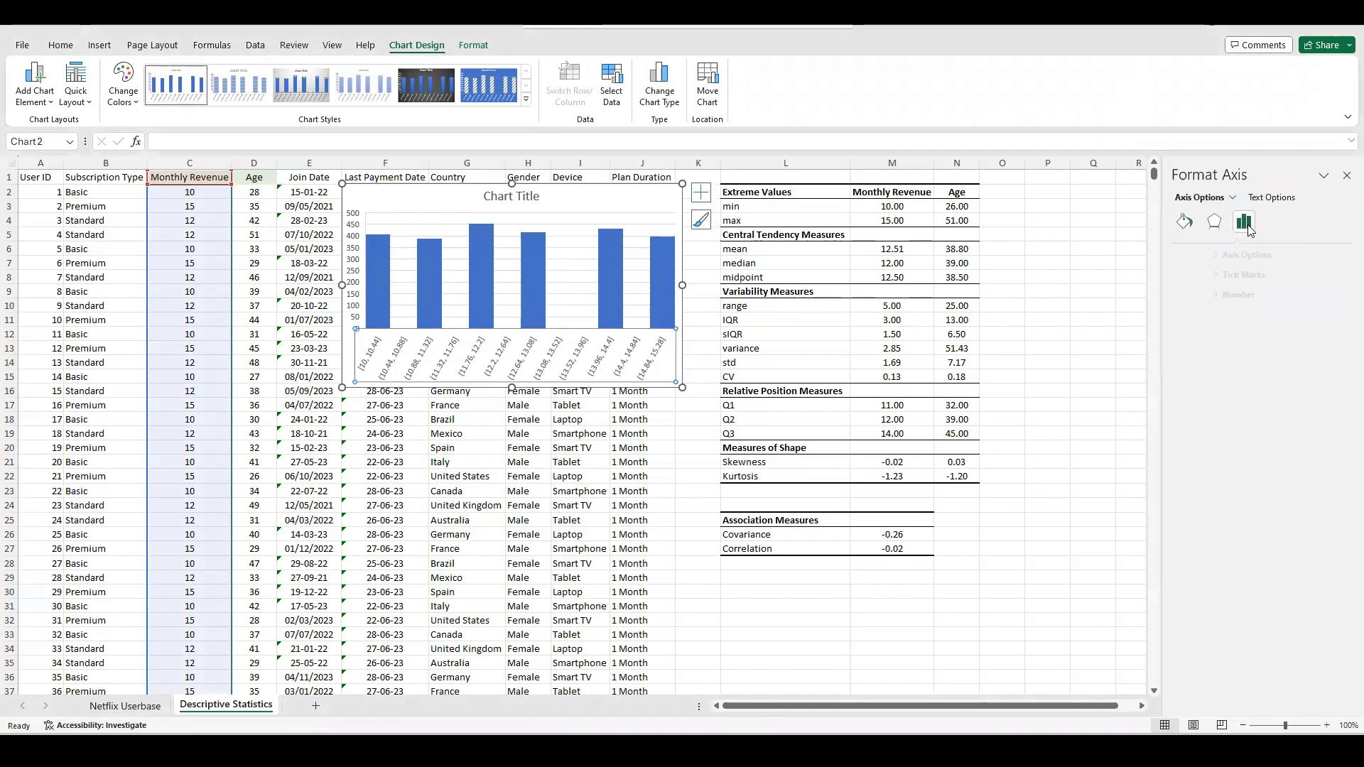
{"action": "left_click", "coordinate": [1183, 255]}
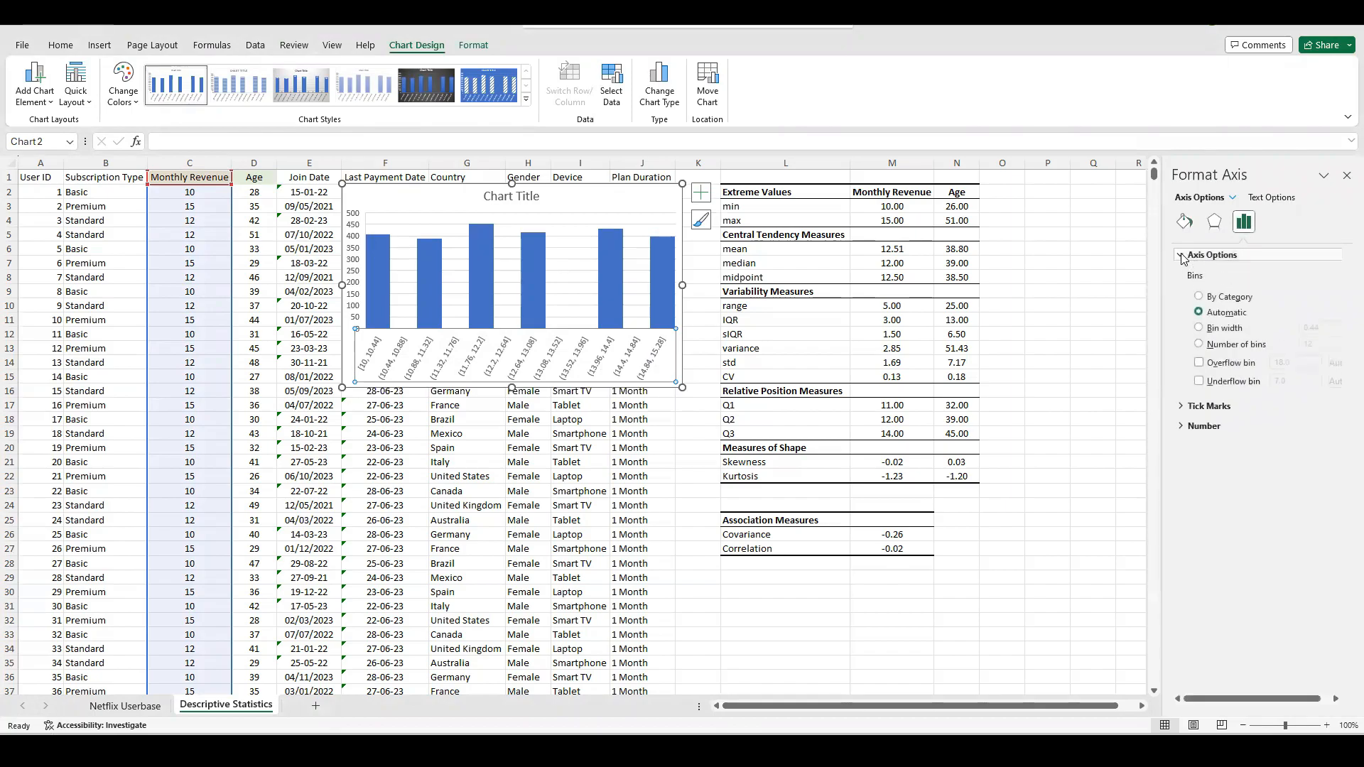
{"action": "left_click", "coordinate": [1199, 328]}
{"action": "left_click", "coordinate": [665, 331]}
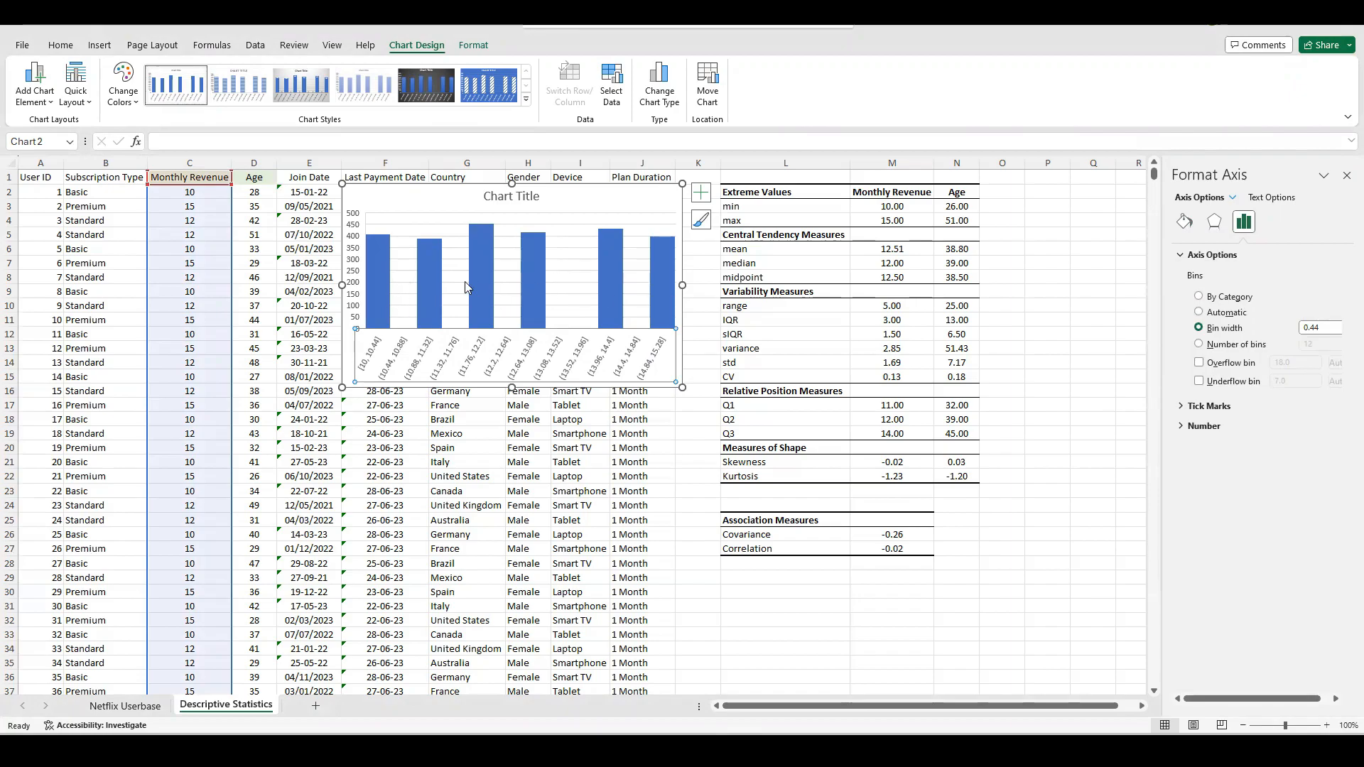
{"action": "left_click", "coordinate": [1199, 344]}
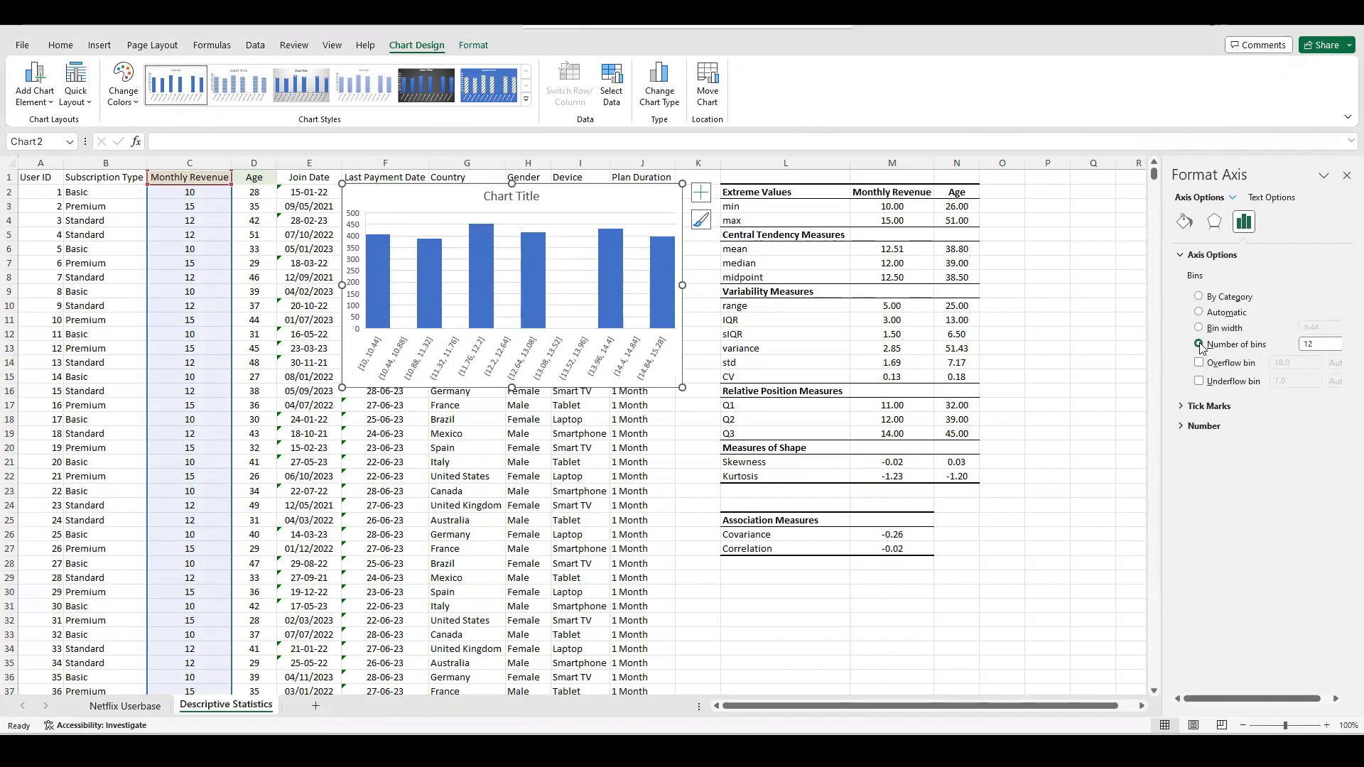
{"action": "double_click", "coordinate": [1305, 347]}
{"action": "key", "text": "Return"}
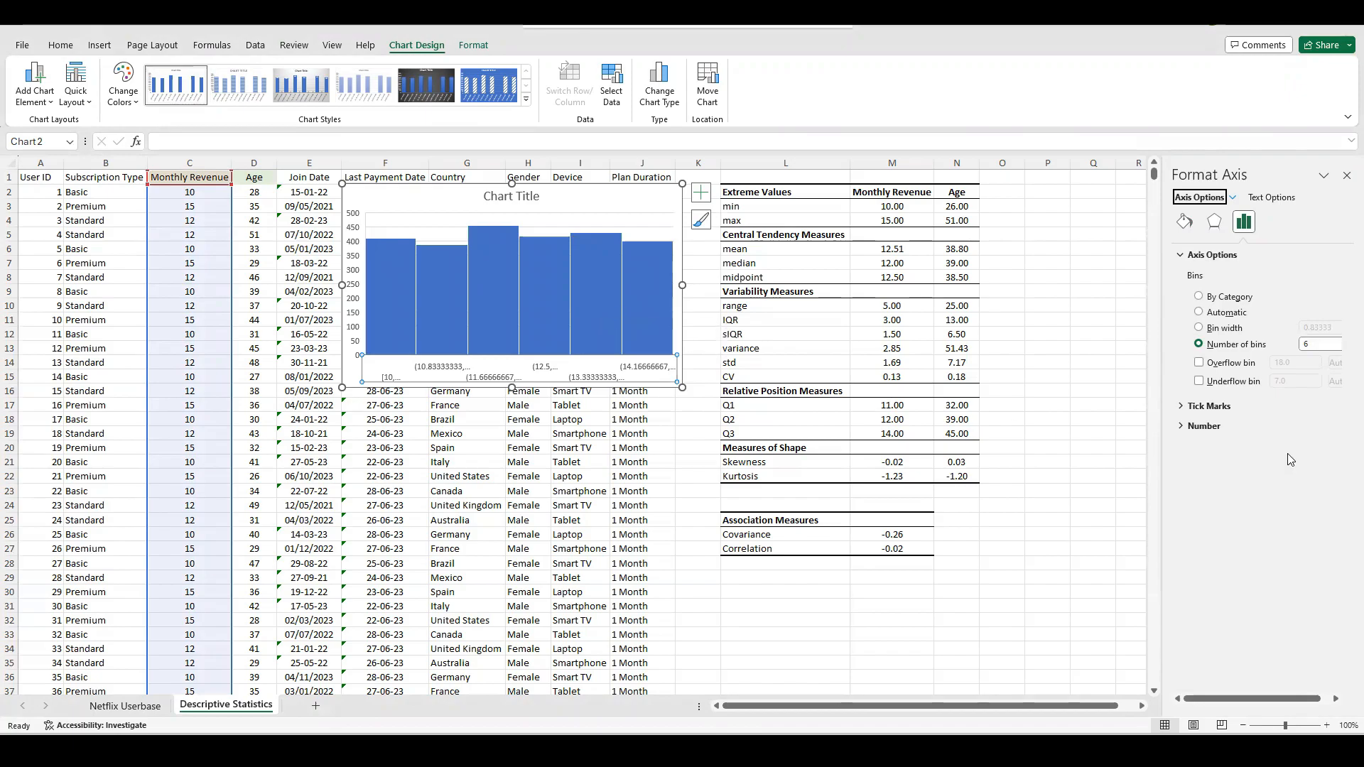
Set the number format category of the histogram's horizontal axis to Number.
{"action": "left_click", "coordinate": [1211, 425]}
{"action": "left_click", "coordinate": [1323, 460]}
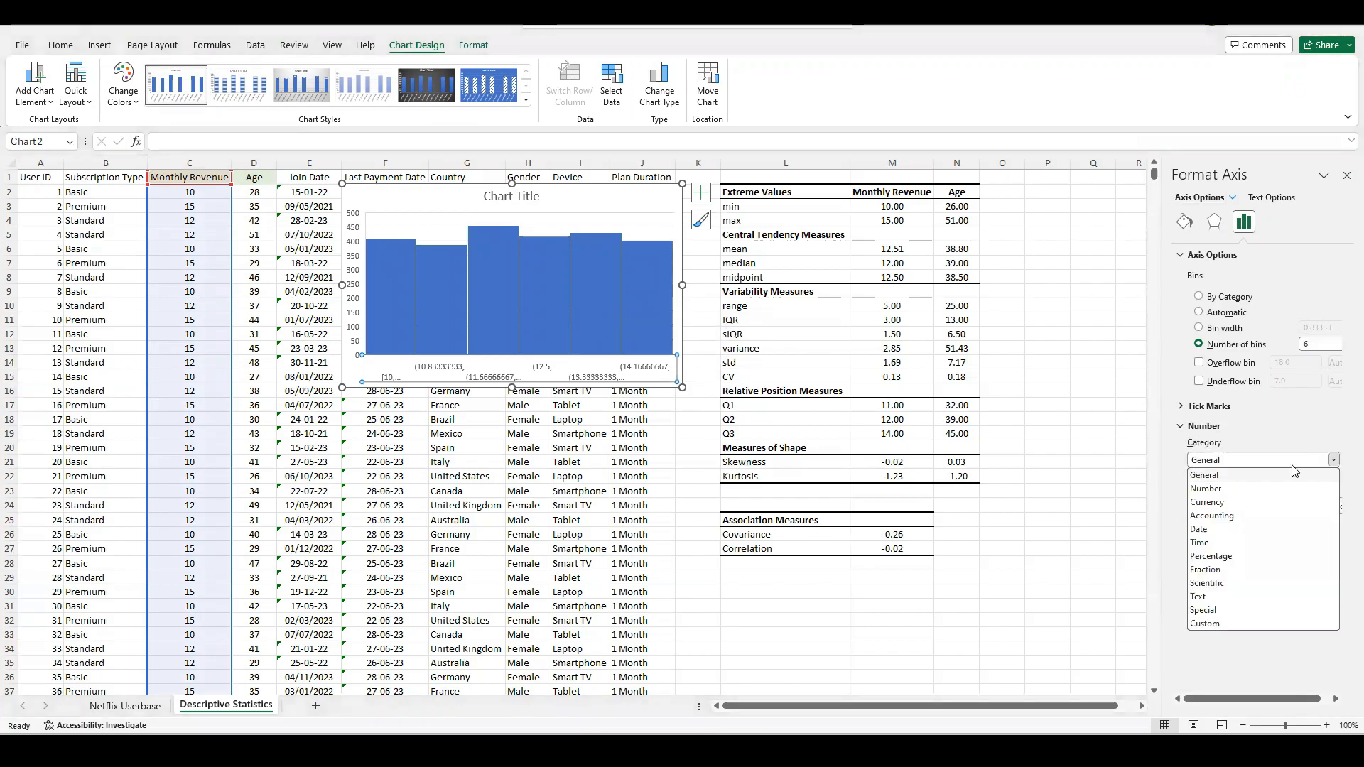
{"action": "left_click", "coordinate": [1206, 489]}
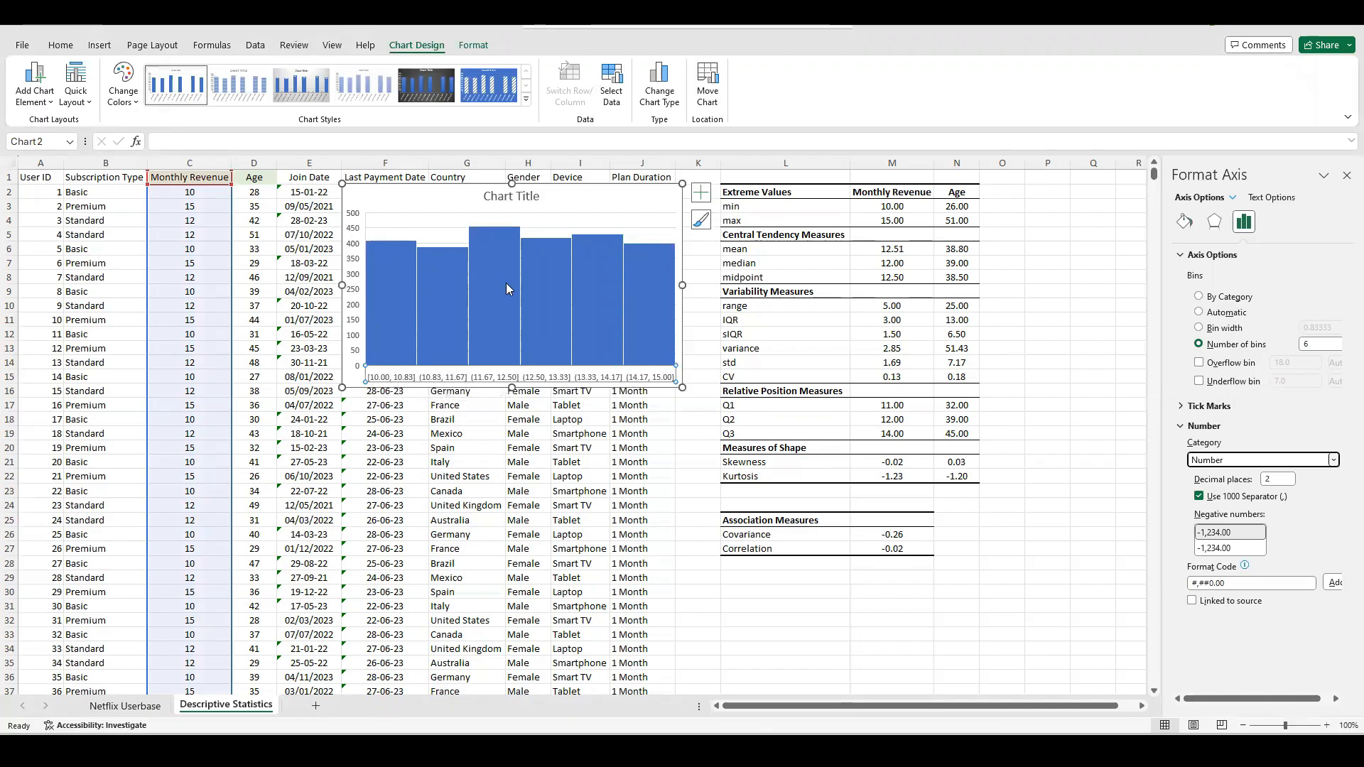
Change the histogram's chart title to "Monthly Revenue".
{"action": "left_click", "coordinate": [500, 198]}
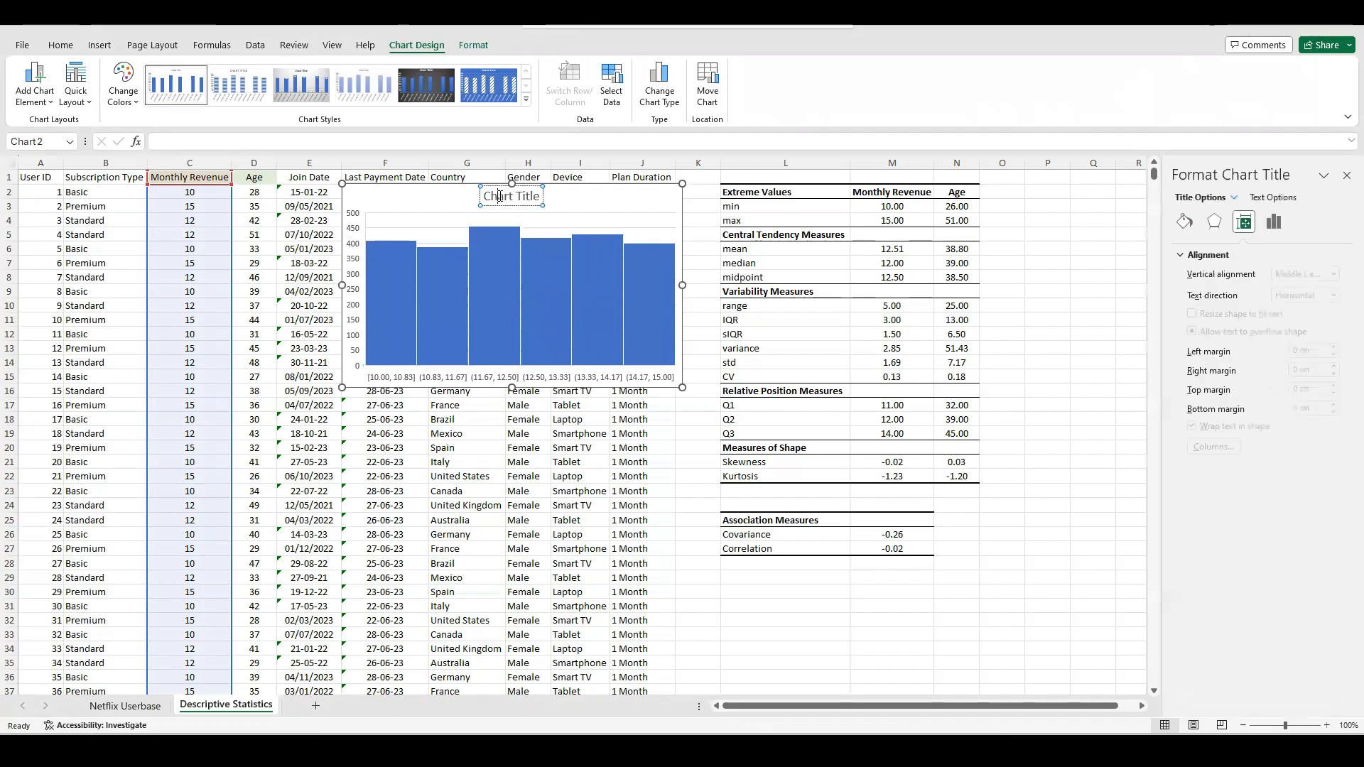
{"action": "triple_click", "coordinate": [500, 196]}
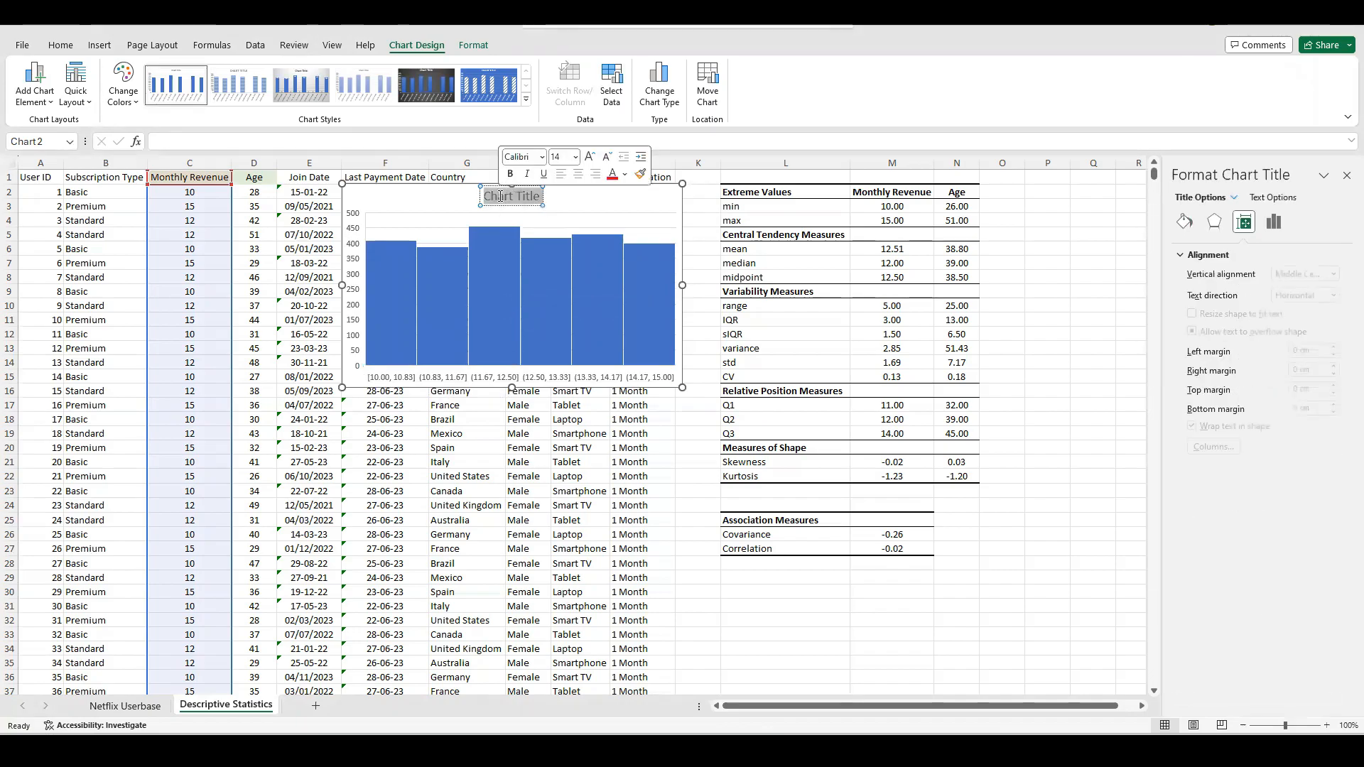
{"action": "type", "text": "Monthly"}
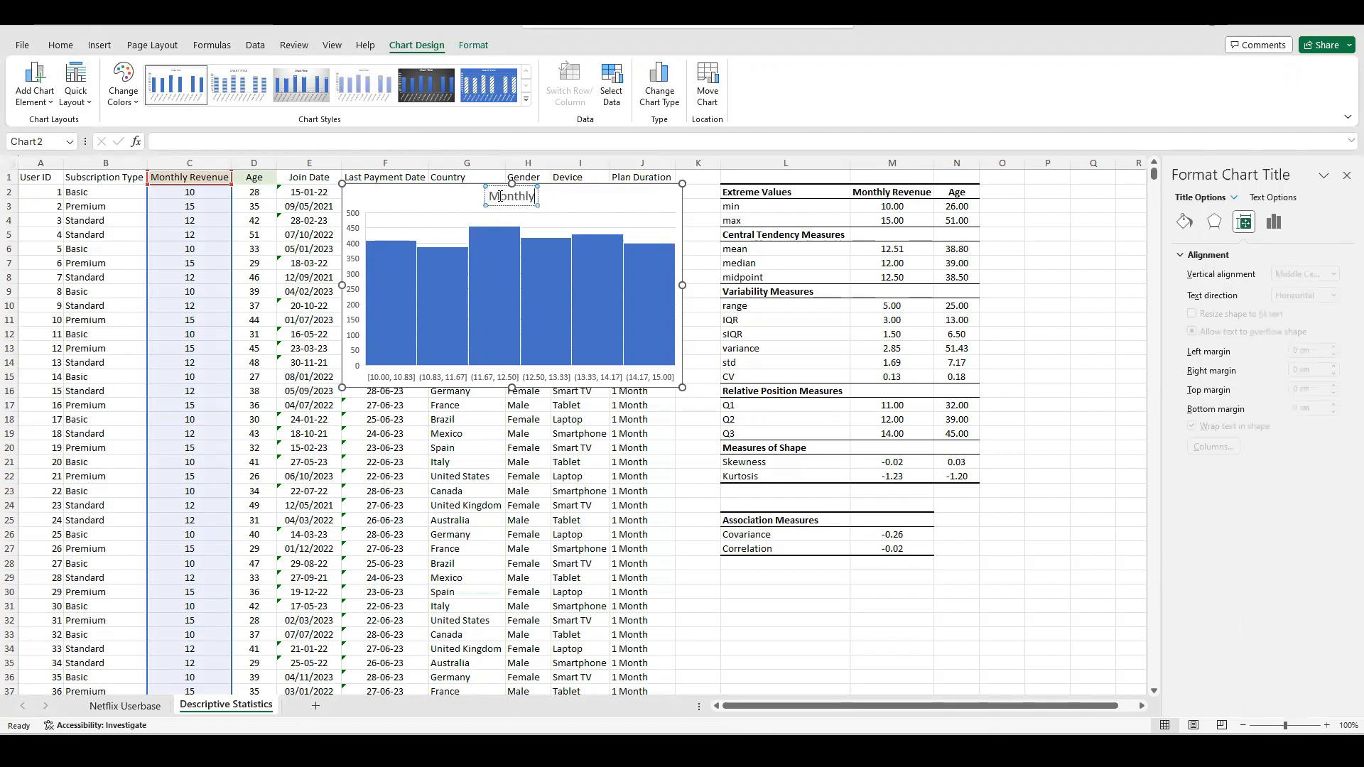
{"action": "type", "text": " Revenue"}
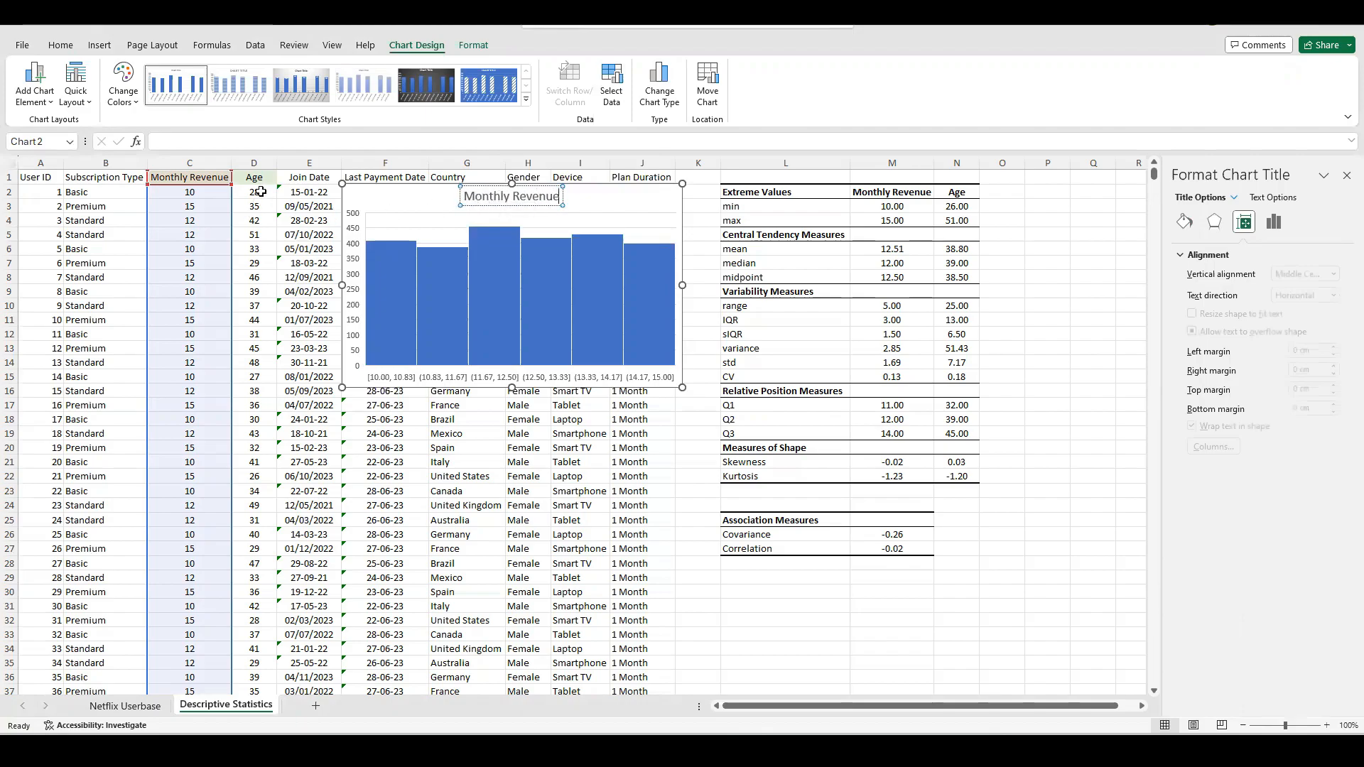
{"action": "left_click", "coordinate": [354, 200]}
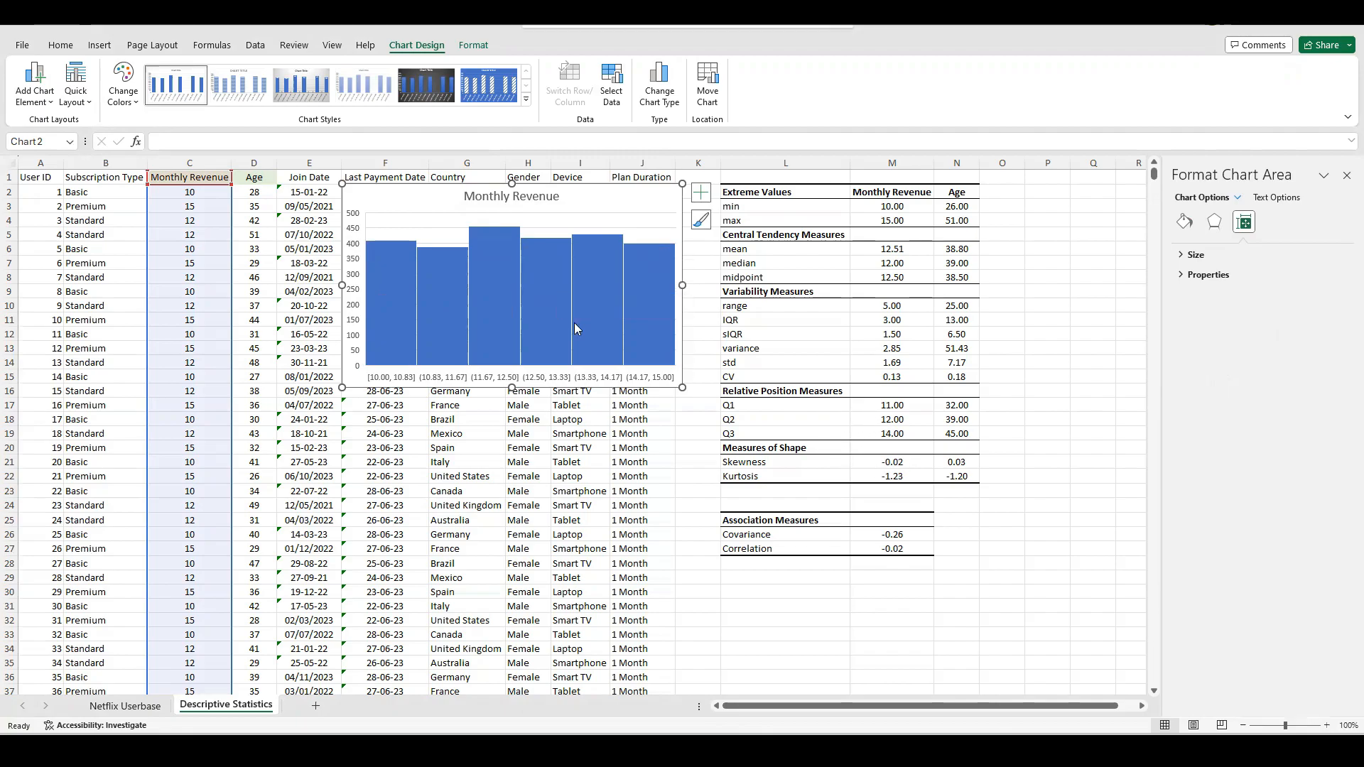
Insert a histogram of the whole Age column, including its header, and place it directly below the Monthly Revenue histogram.
{"action": "left_click", "coordinate": [255, 193]}
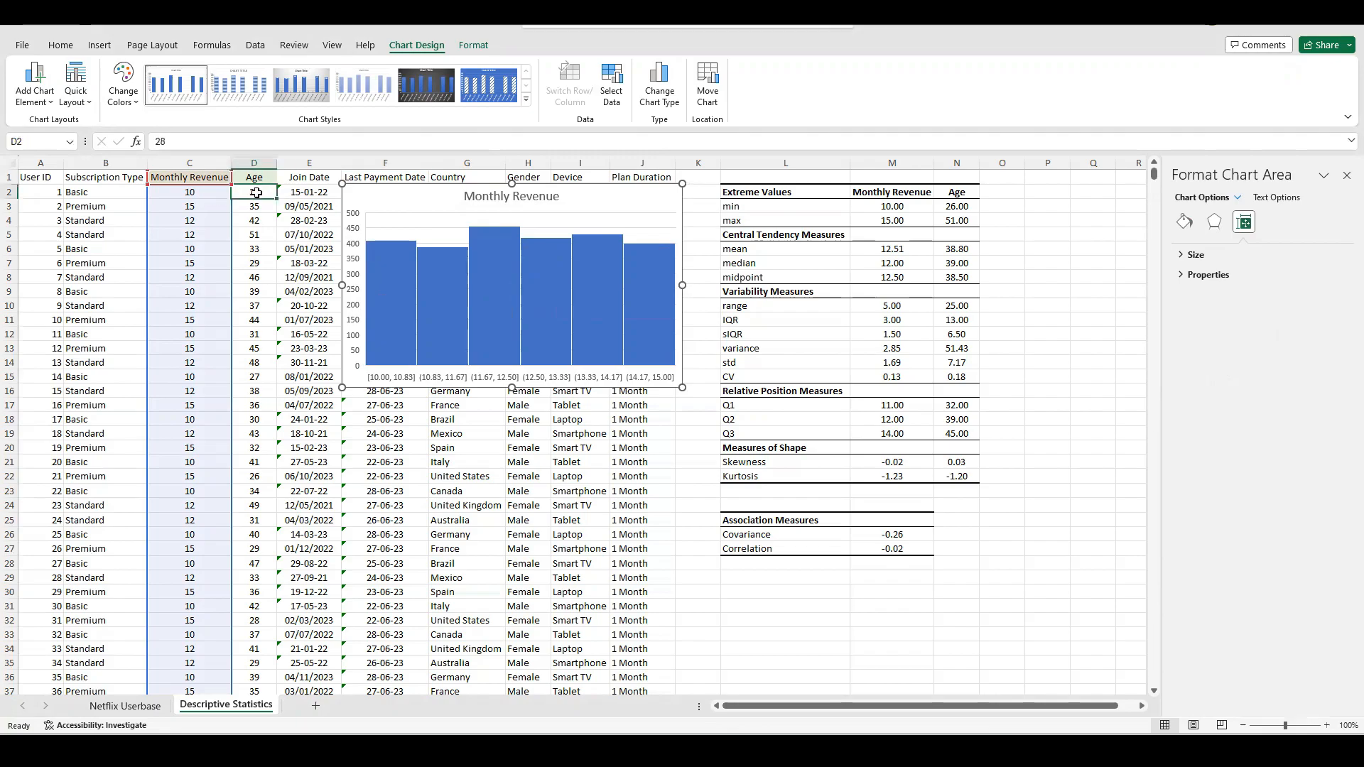
{"action": "left_click", "coordinate": [257, 177]}
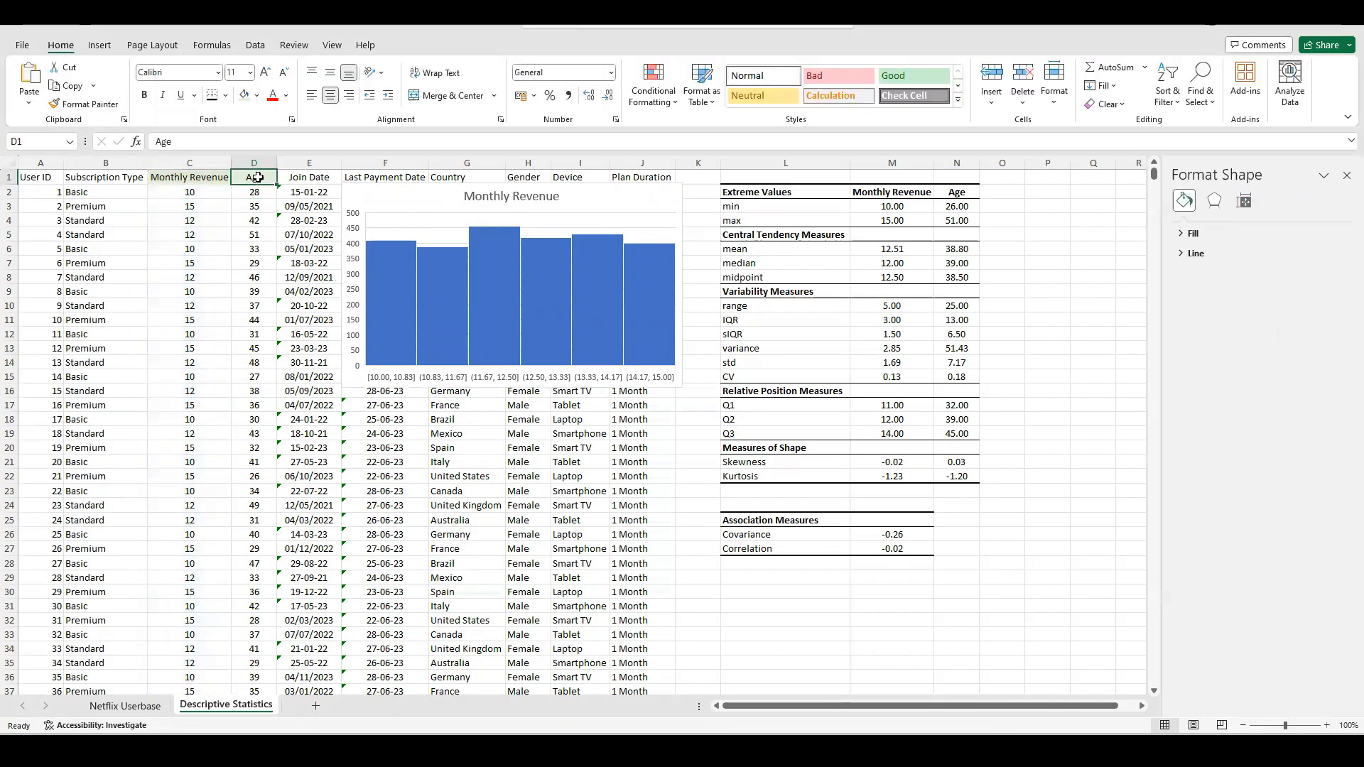
{"action": "key", "text": "ctrl+shift+Down"}
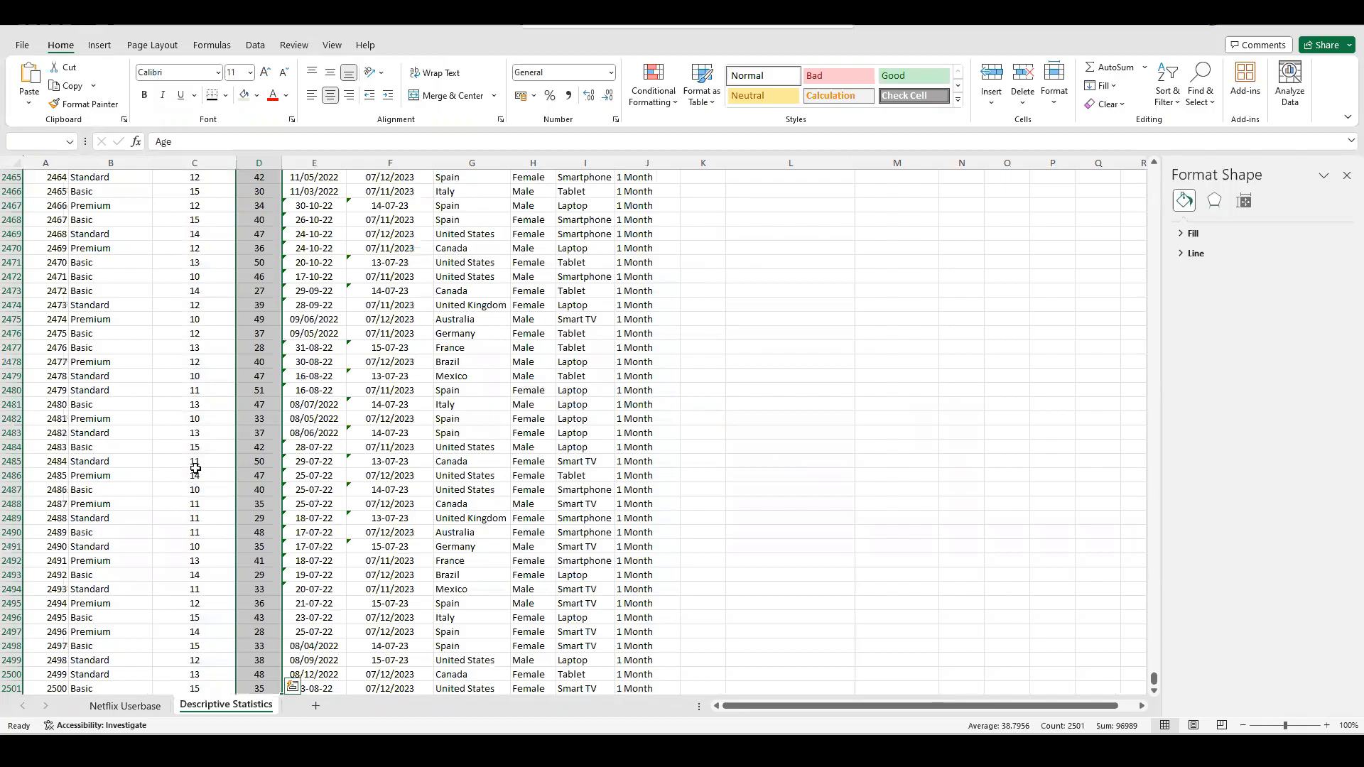
{"action": "left_click", "coordinate": [254, 688]}
{"action": "key", "text": "ctrl+shift+Up"}
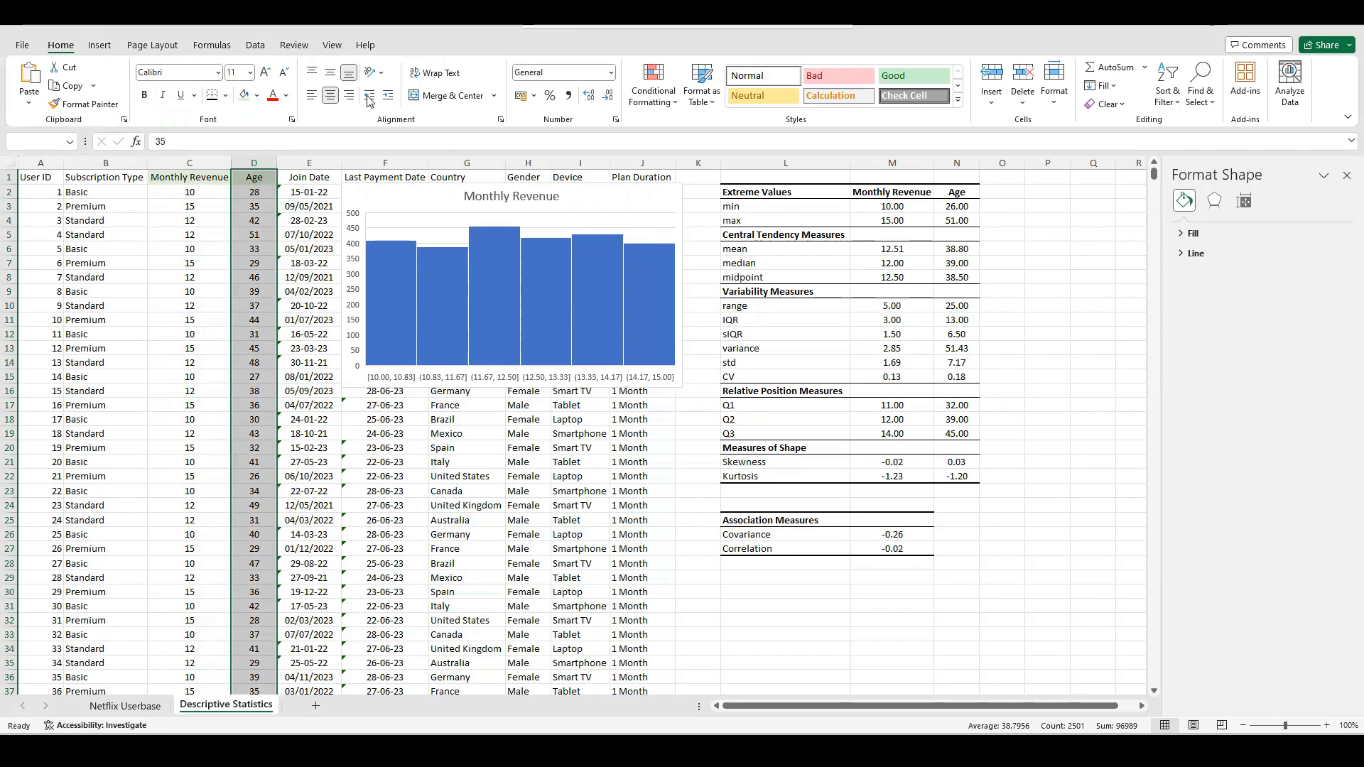
{"action": "left_click", "coordinate": [98, 45]}
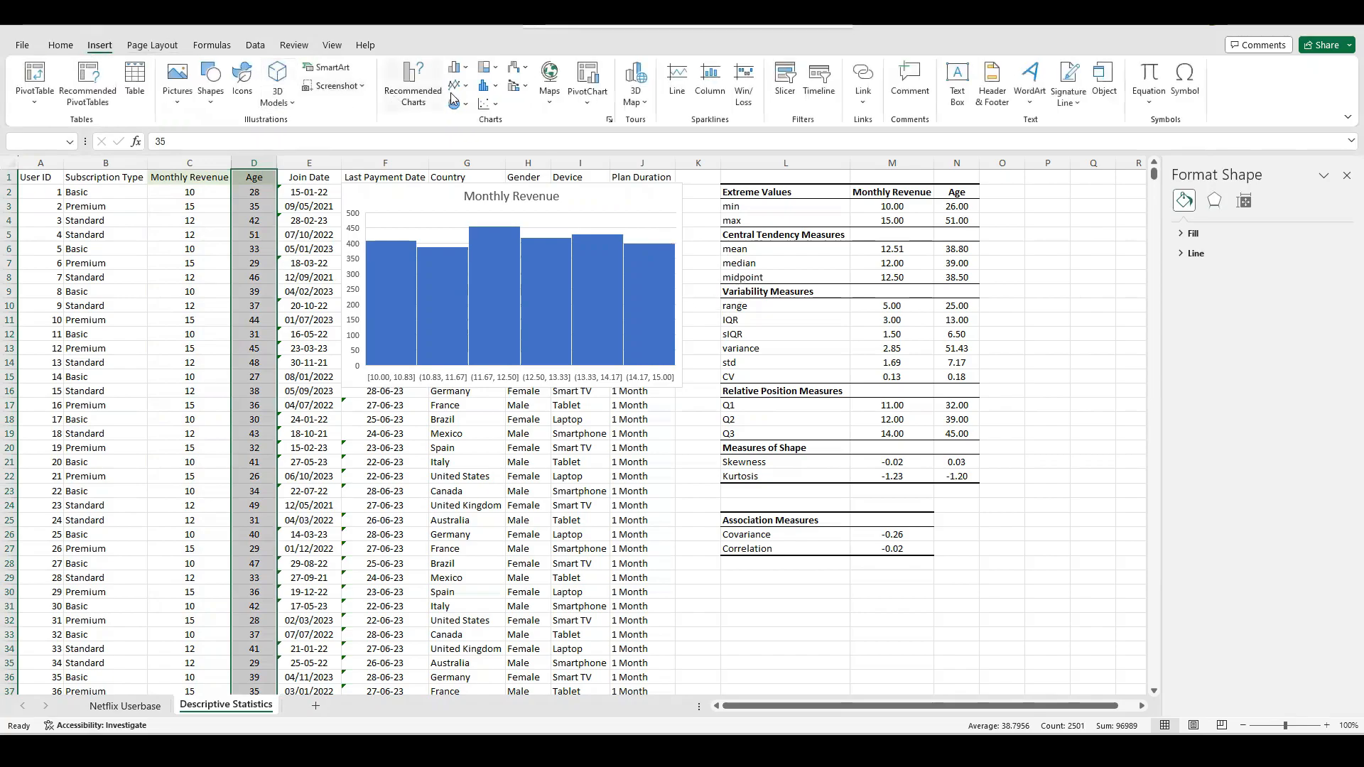
{"action": "left_click", "coordinate": [496, 86]}
{"action": "left_click", "coordinate": [501, 140]}
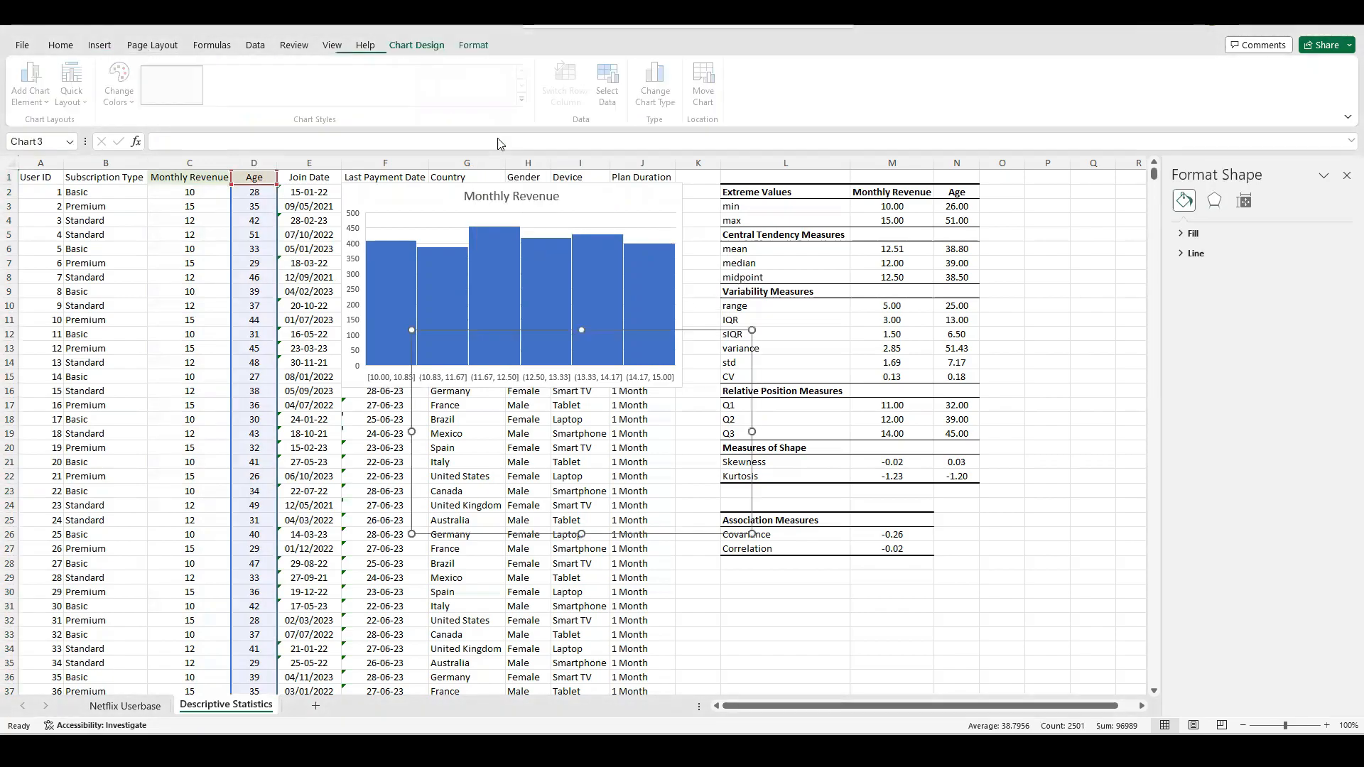
{"action": "left_click_drag", "start_coordinate": [625, 349], "coordinate": [555, 400]}
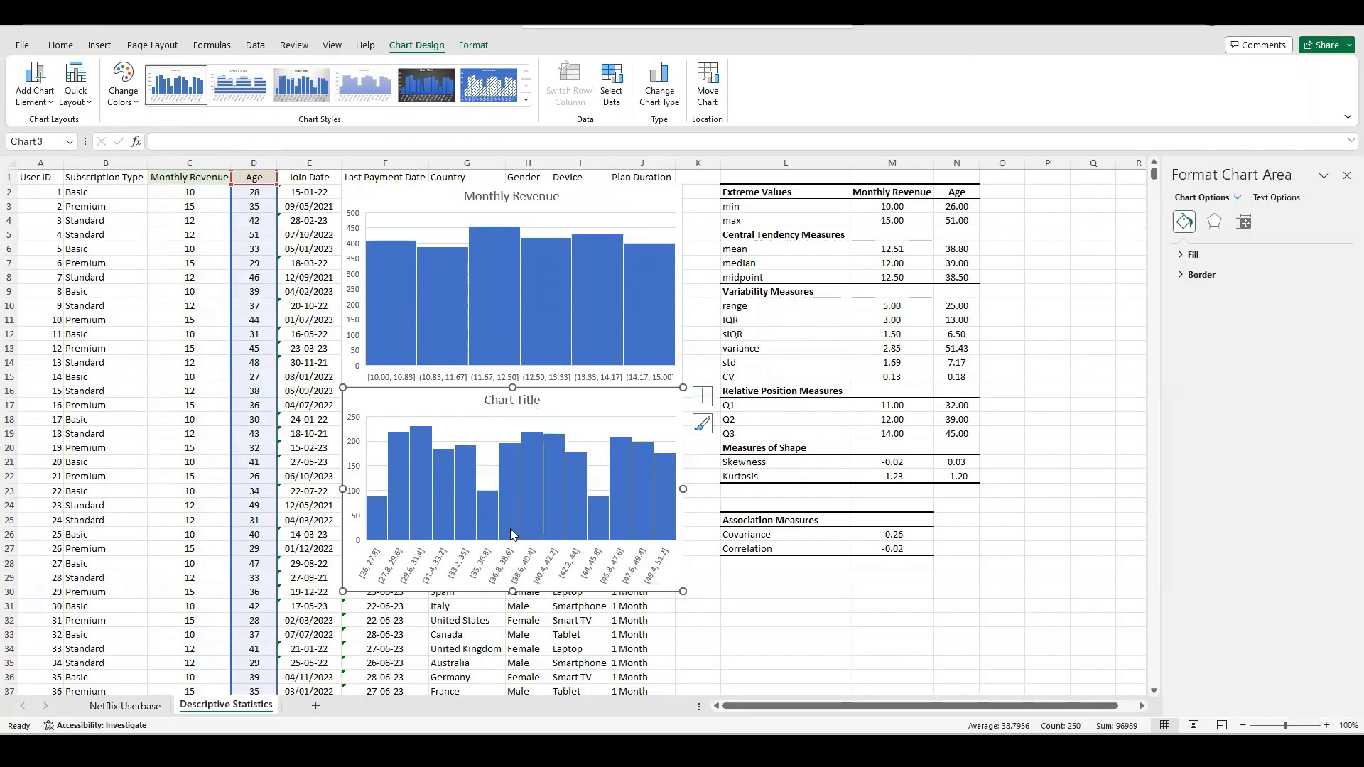
Change the second histogram's chart title to "Age".
{"action": "left_click", "coordinate": [509, 403]}
{"action": "triple_click", "coordinate": [507, 401]}
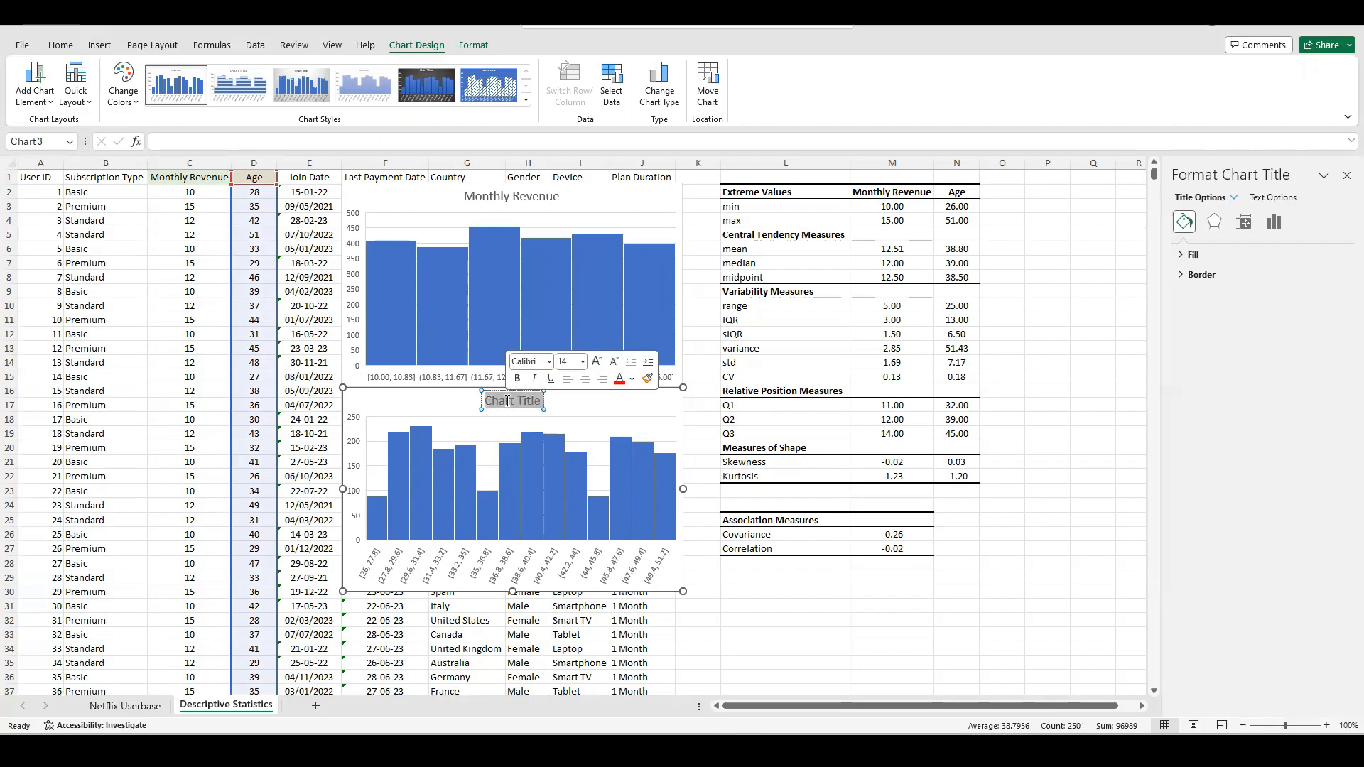
{"action": "type", "text": "Age"}
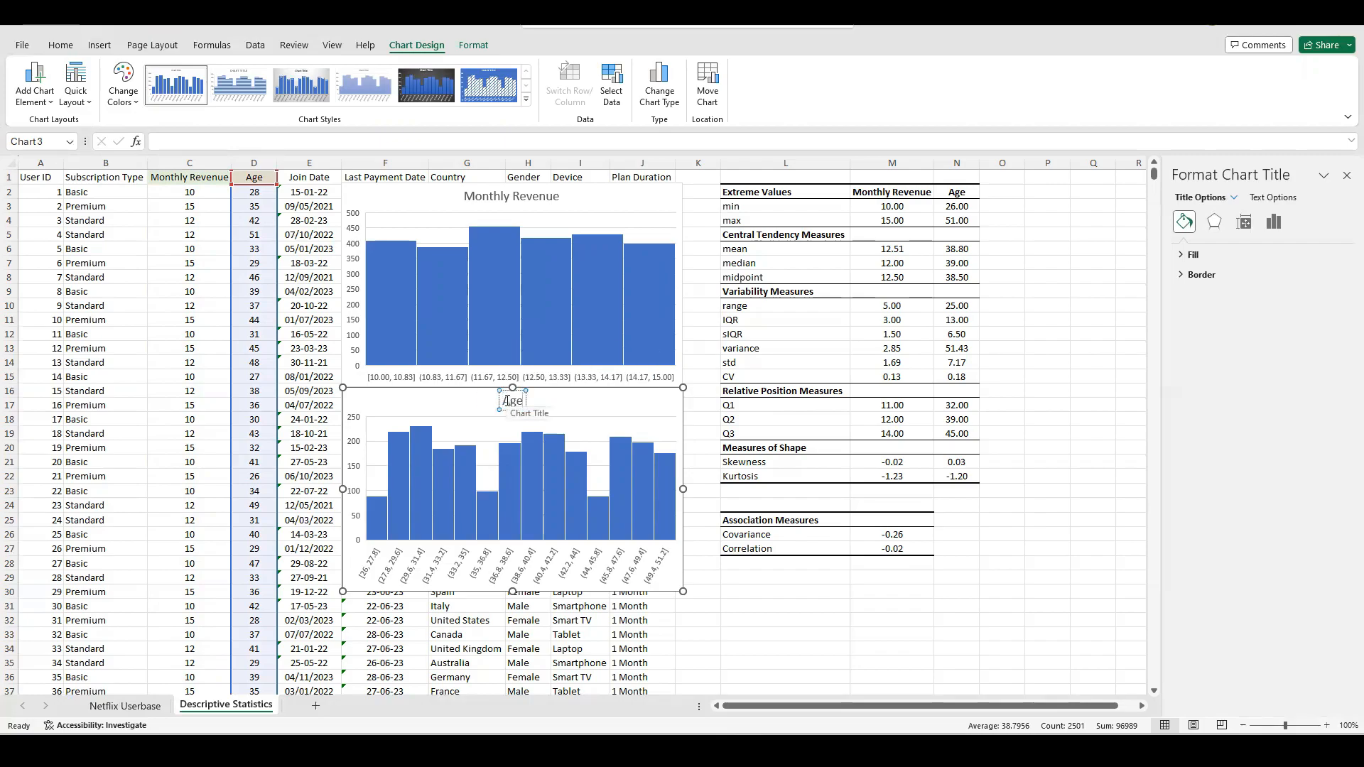
{"action": "left_click", "coordinate": [609, 398]}
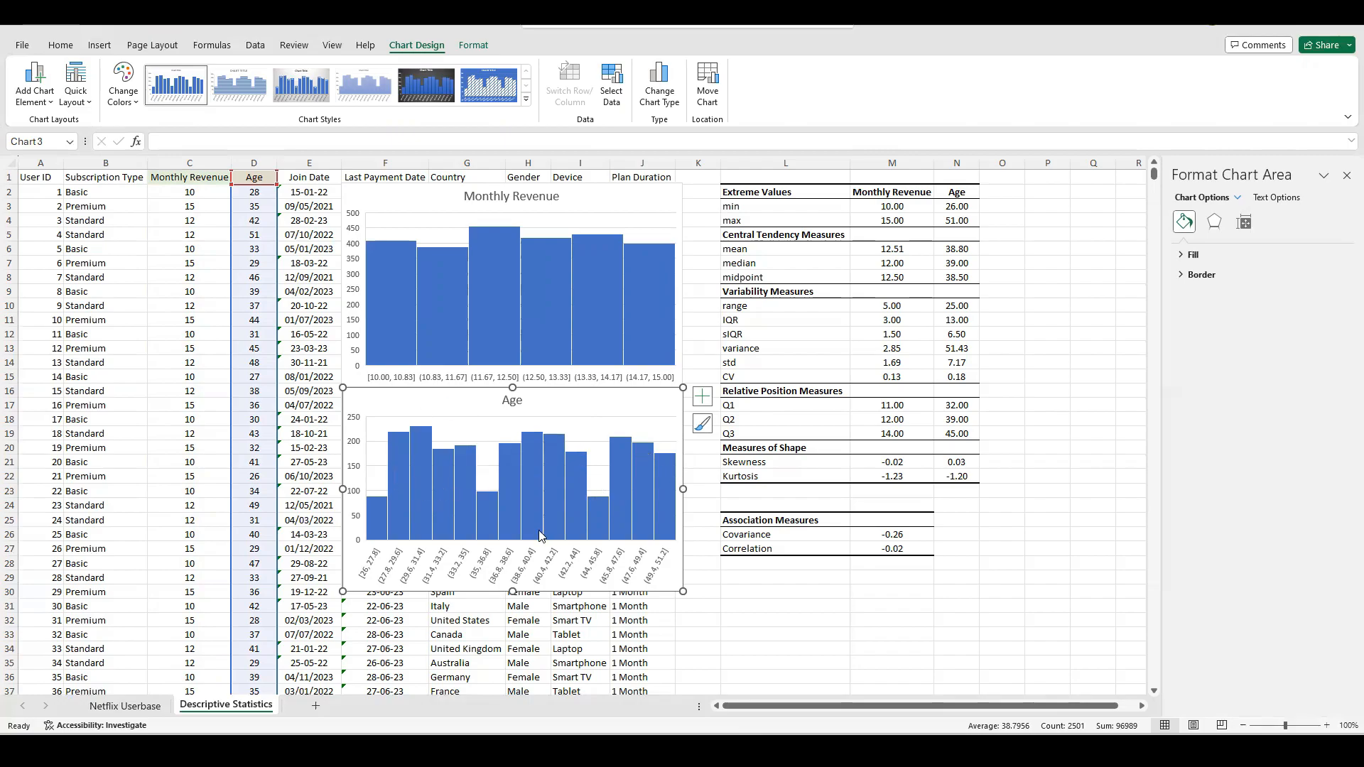
{"action": "mouse_move", "coordinate": [376, 497]}
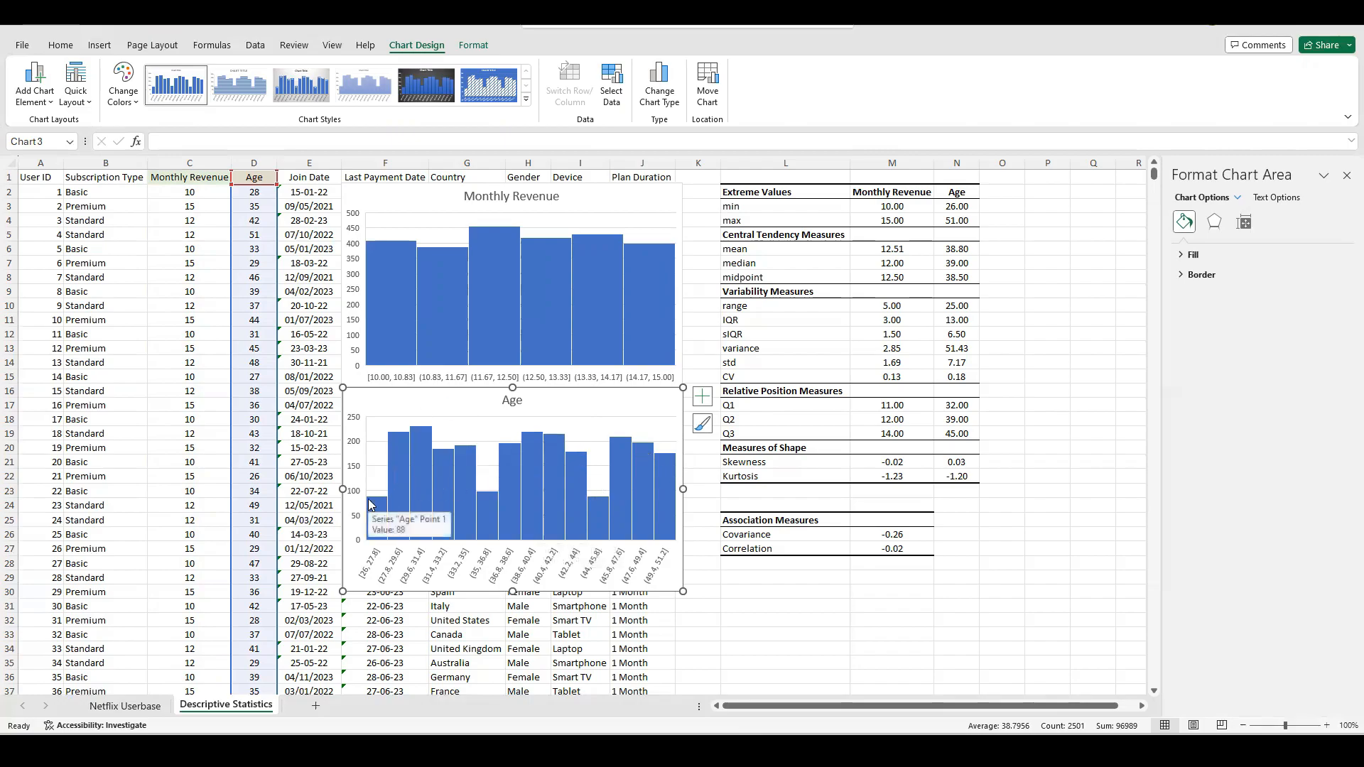
{"action": "mouse_move", "coordinate": [565, 451]}
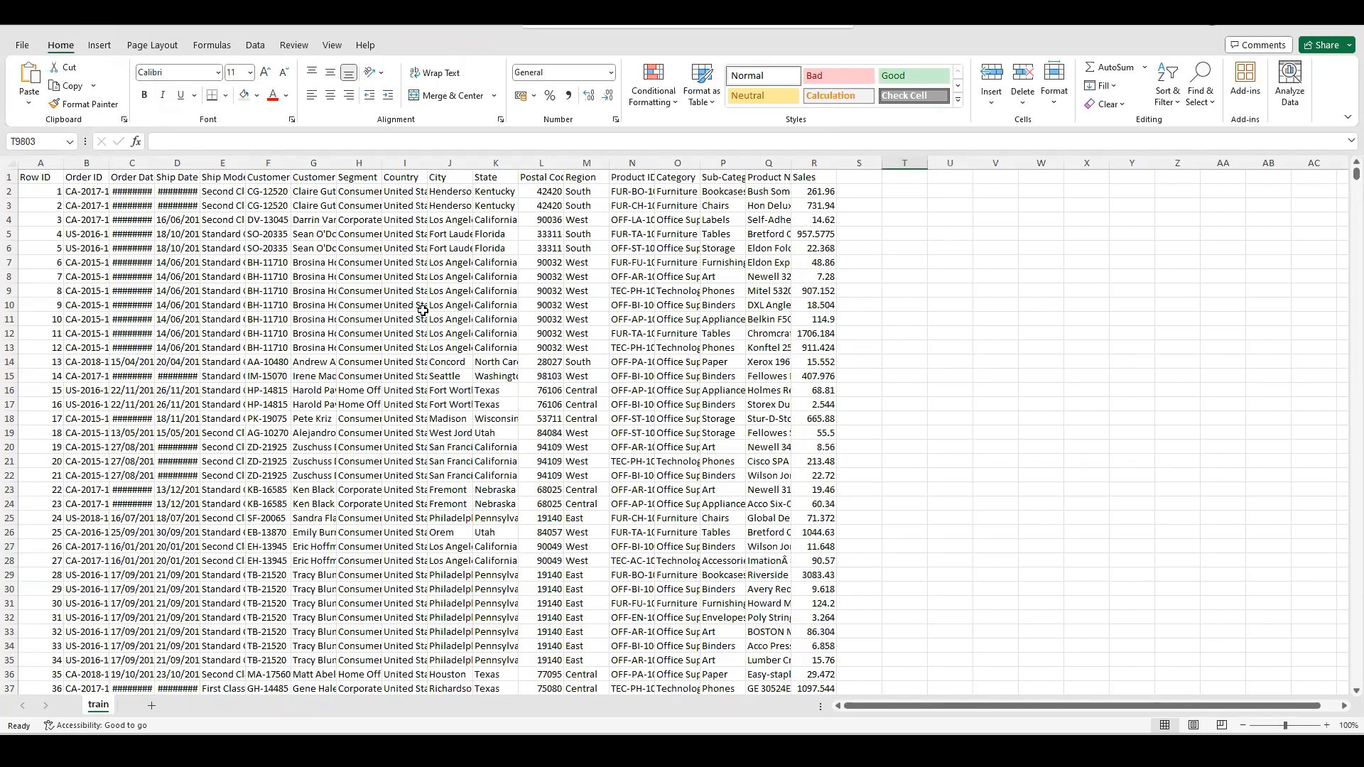
AutoFit the Order ID, Order Date, Ship Date, Ship Mode, Customer ID and Customer Name columns on the train sheet.
{"action": "double_click", "coordinate": [110, 165]}
{"action": "double_click", "coordinate": [181, 164]}
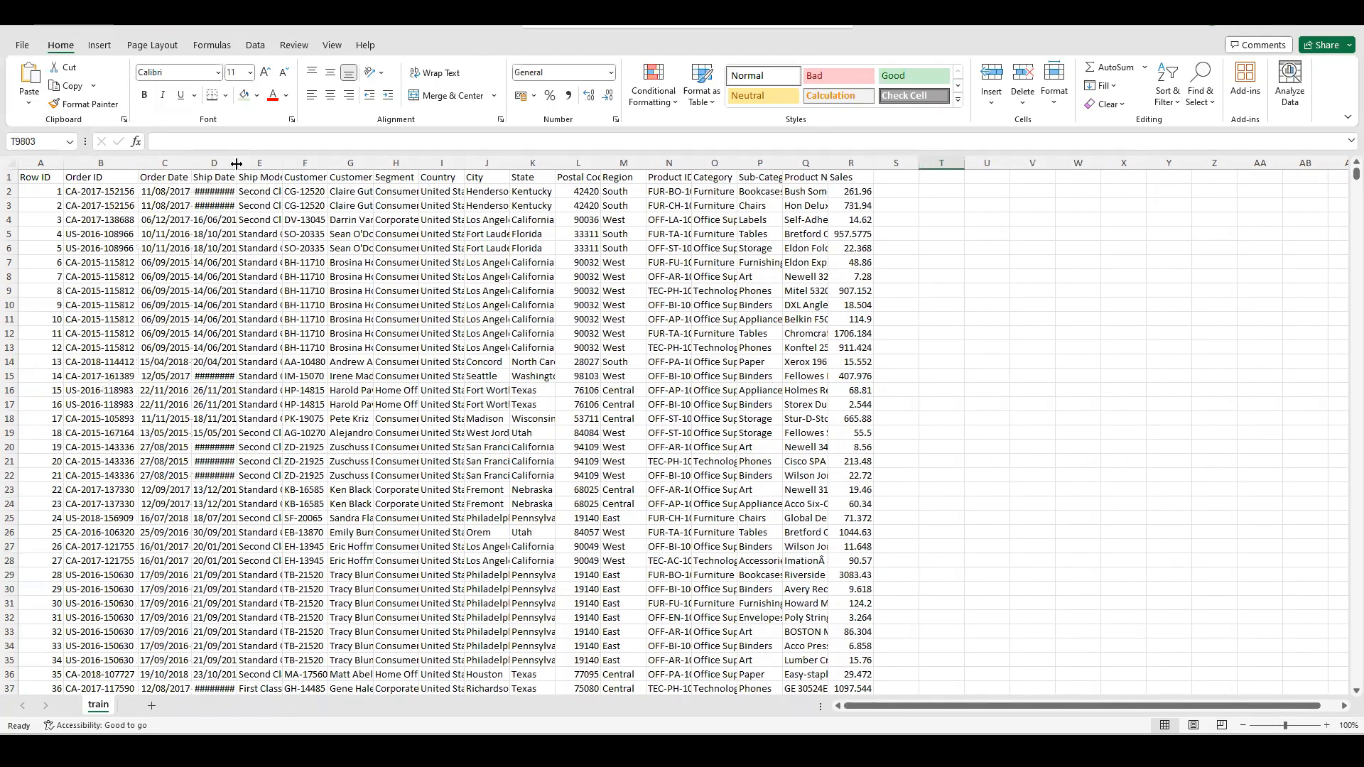
{"action": "double_click", "coordinate": [236, 164]}
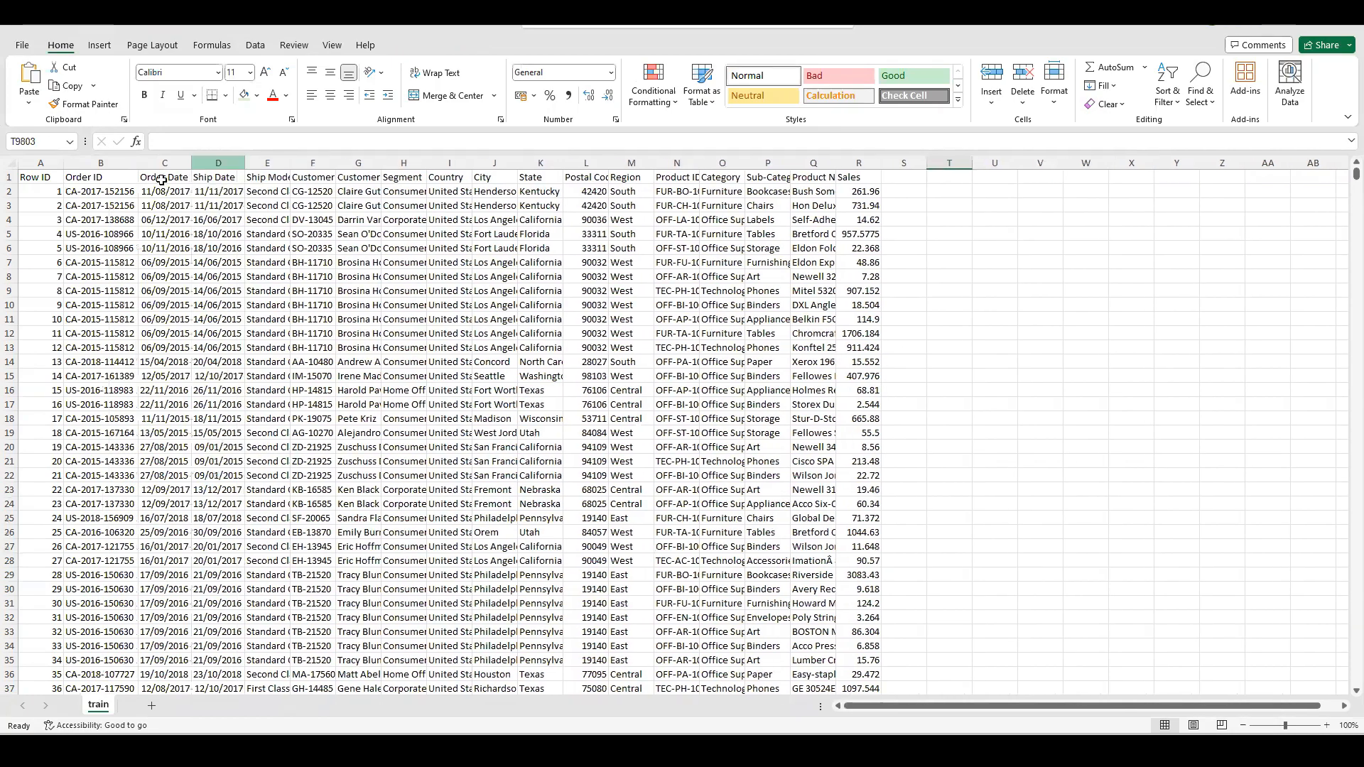
{"action": "double_click", "coordinate": [289, 165]}
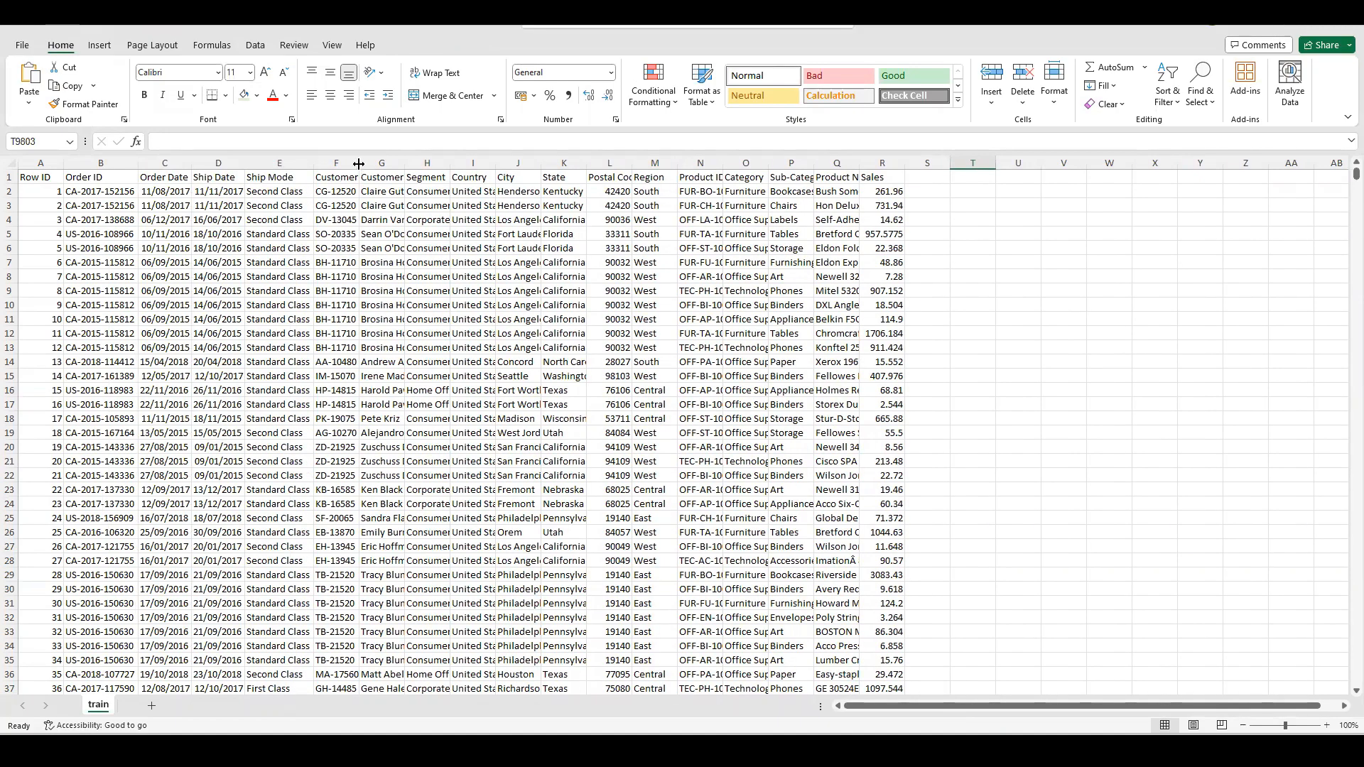
{"action": "double_click", "coordinate": [359, 164]}
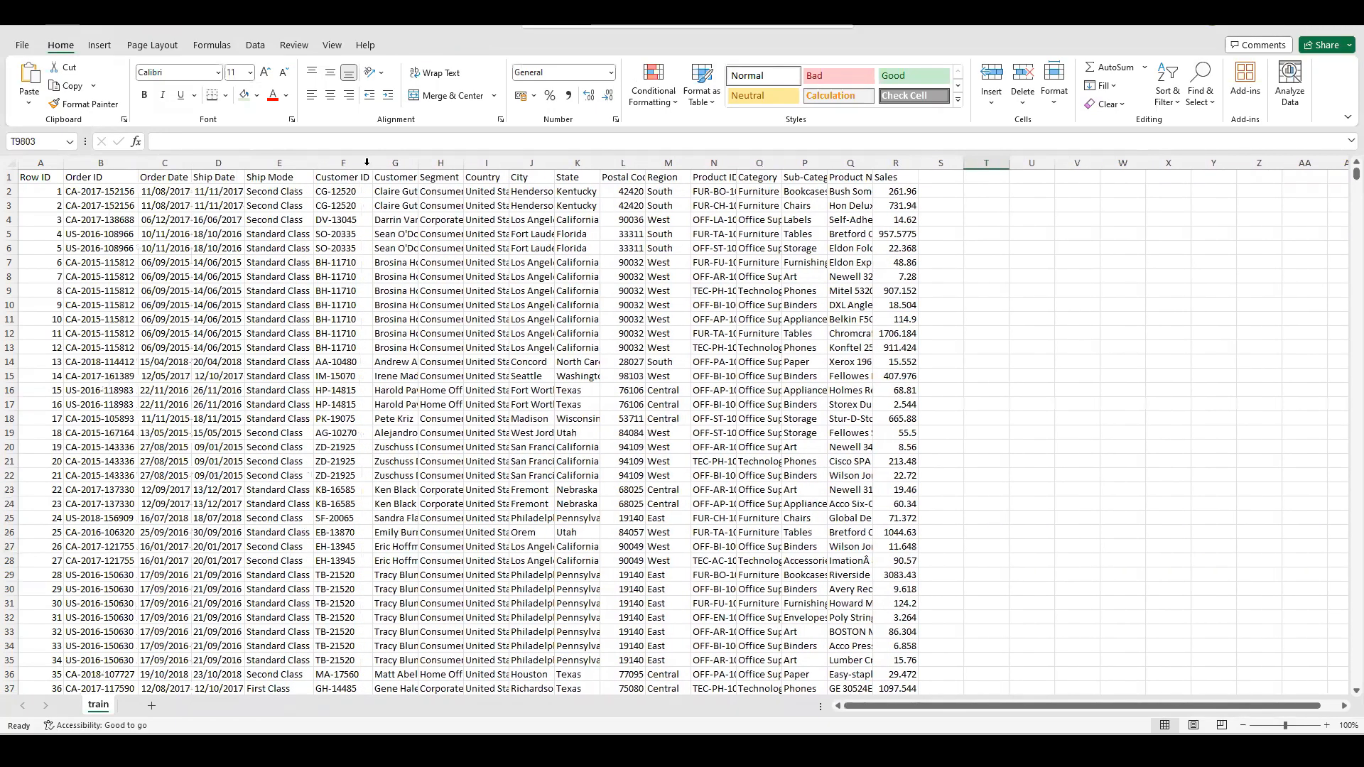
{"action": "double_click", "coordinate": [417, 164]}
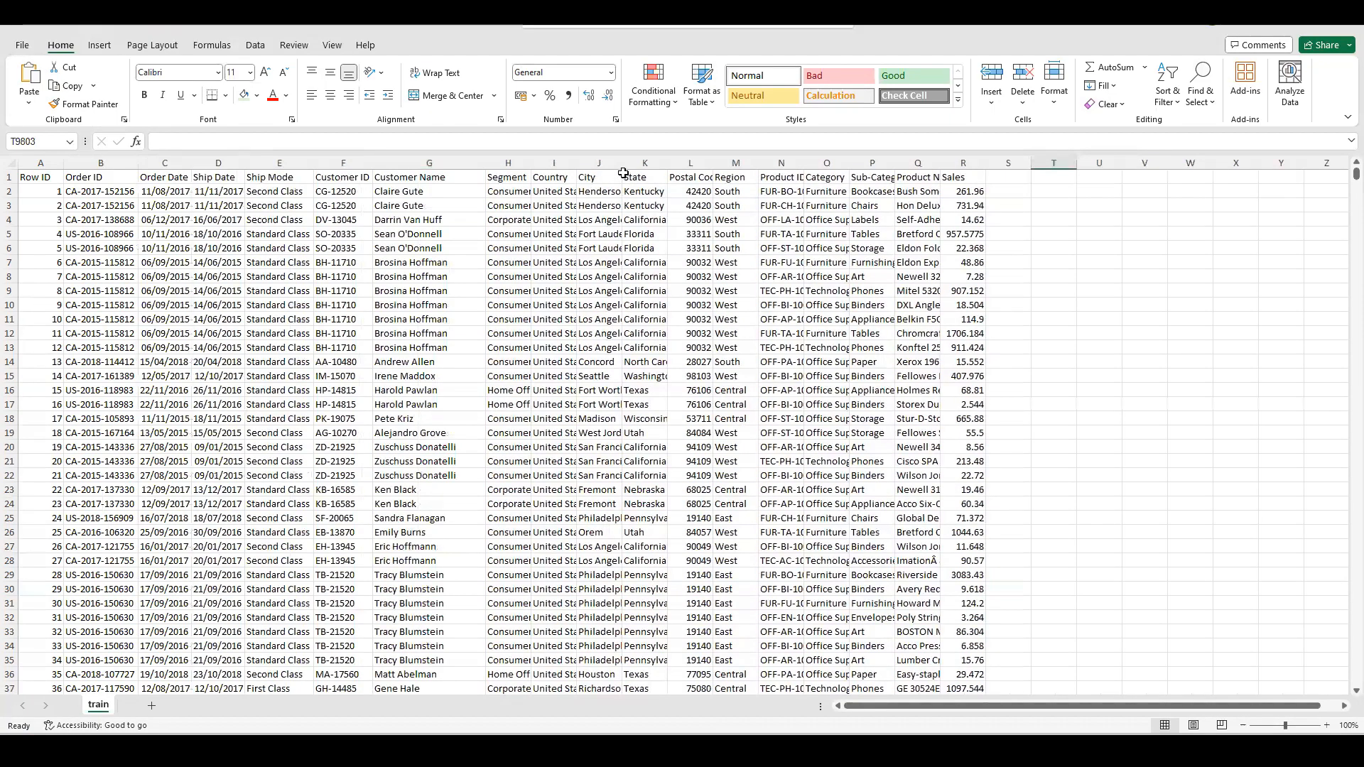
AutoFit the Sales column and center its contents horizontally.
{"action": "double_click", "coordinate": [987, 164]}
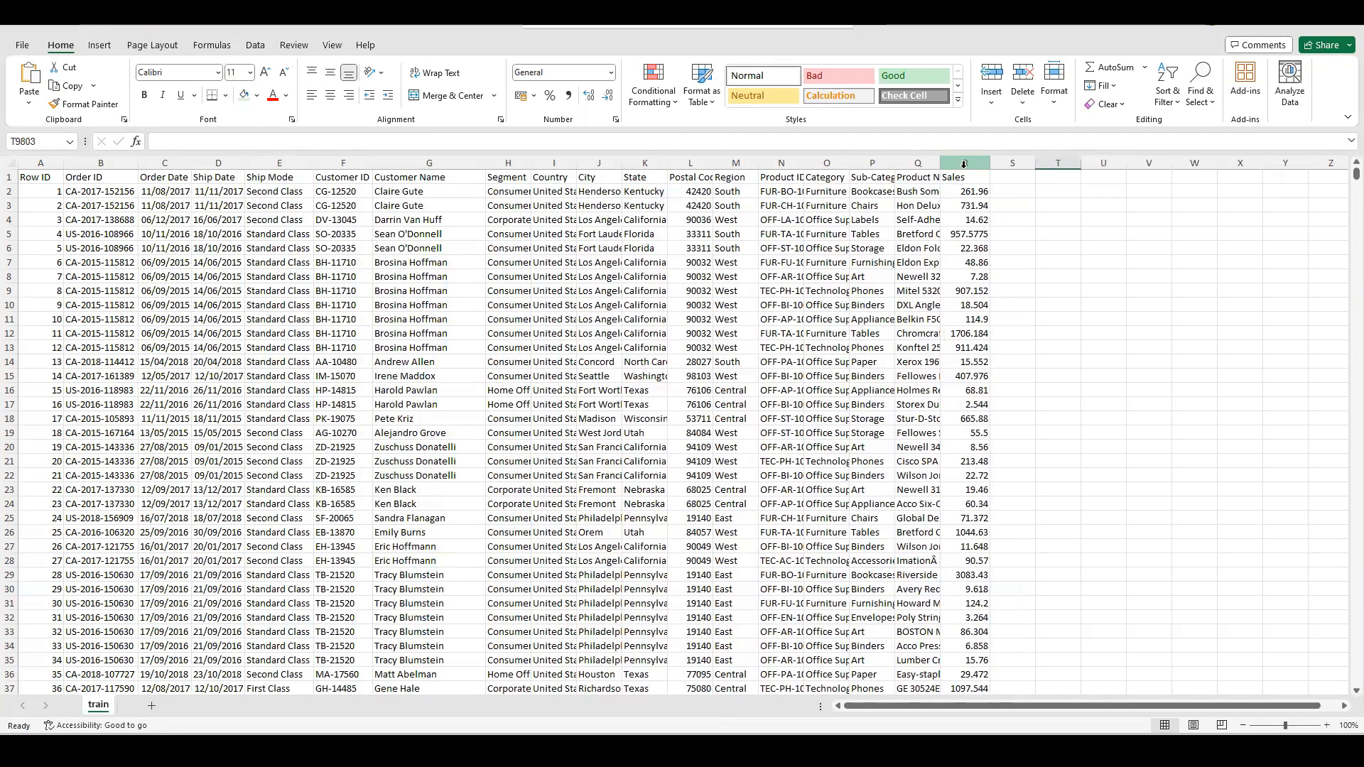
{"action": "left_click", "coordinate": [964, 164]}
{"action": "left_click", "coordinate": [331, 95]}
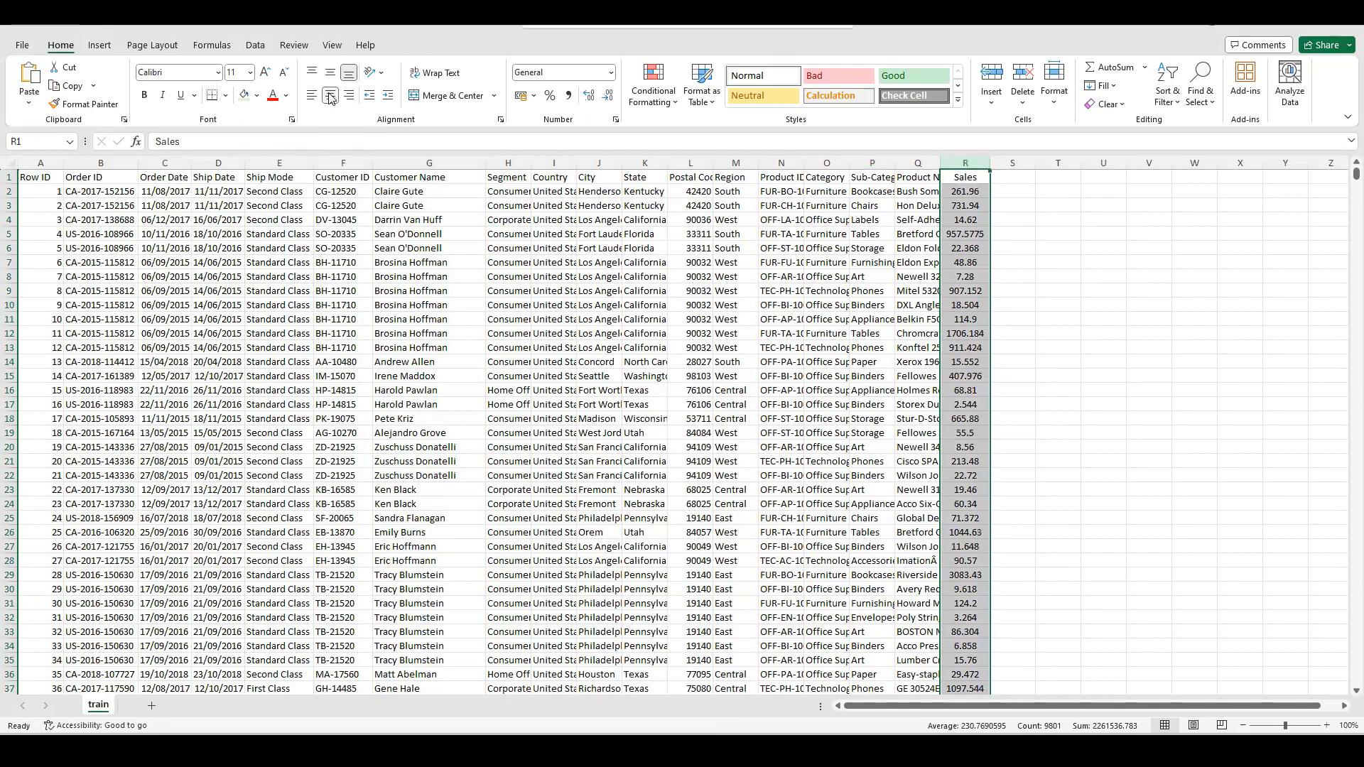
Create a copy of the train sheet and place it at the end of the same workbook.
{"action": "right_click", "coordinate": [99, 706]}
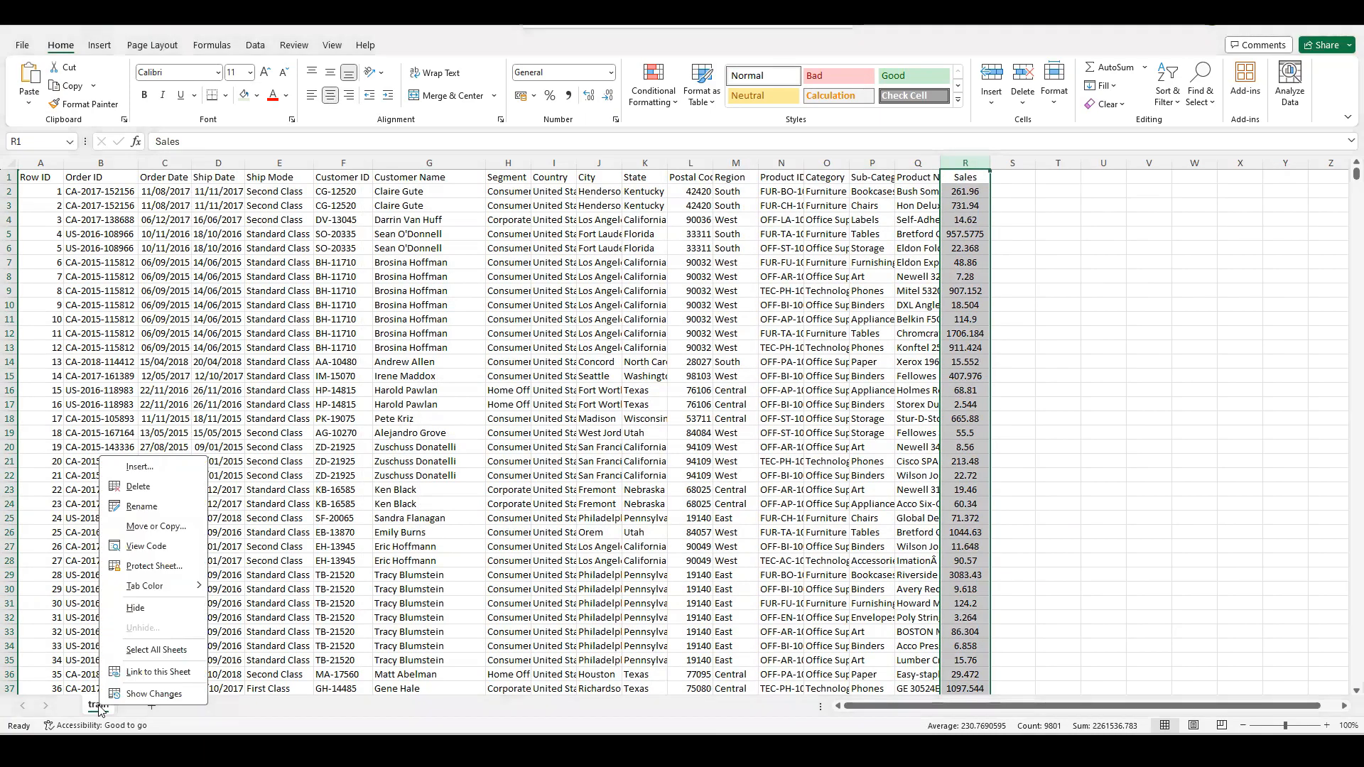
{"action": "left_click", "coordinate": [149, 527]}
{"action": "left_click", "coordinate": [81, 536]}
{"action": "left_click", "coordinate": [57, 608]}
{"action": "left_click", "coordinate": [58, 609]}
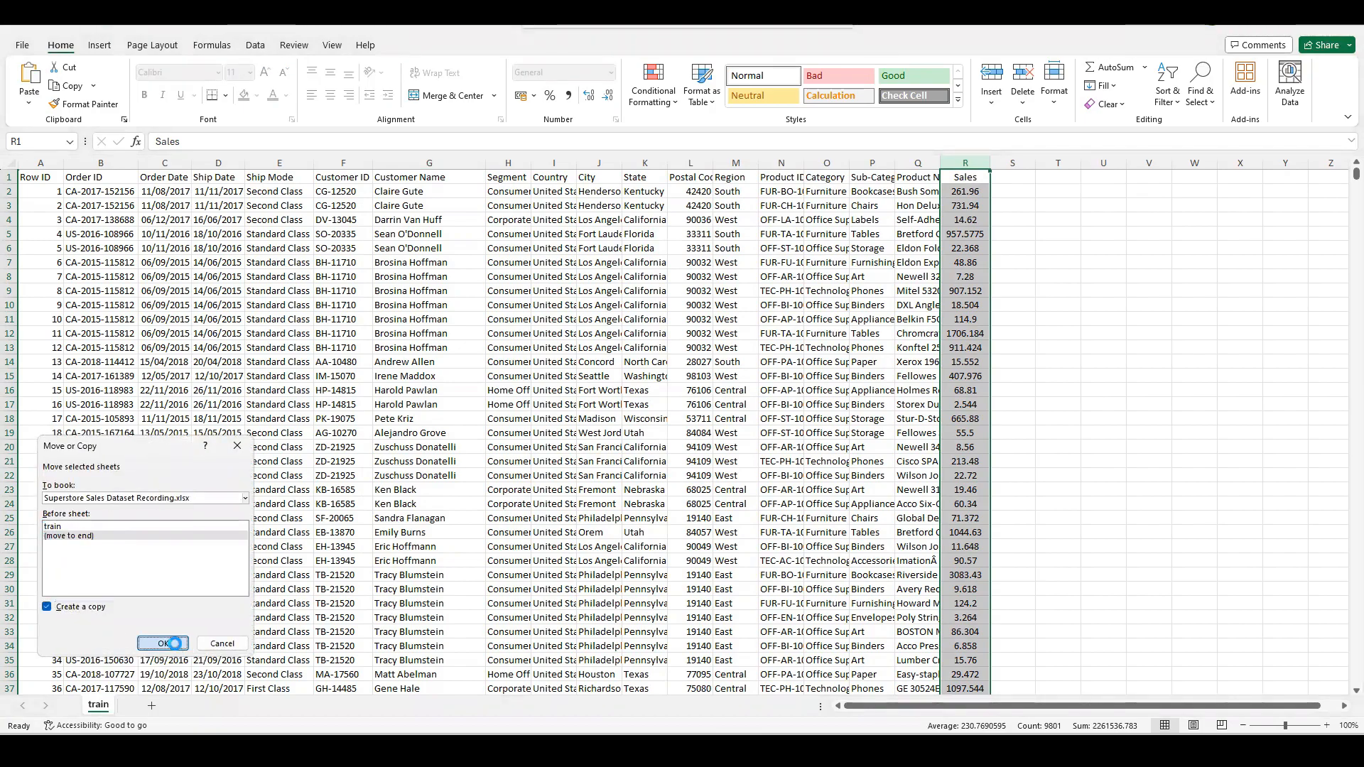
{"action": "left_click", "coordinate": [171, 645]}
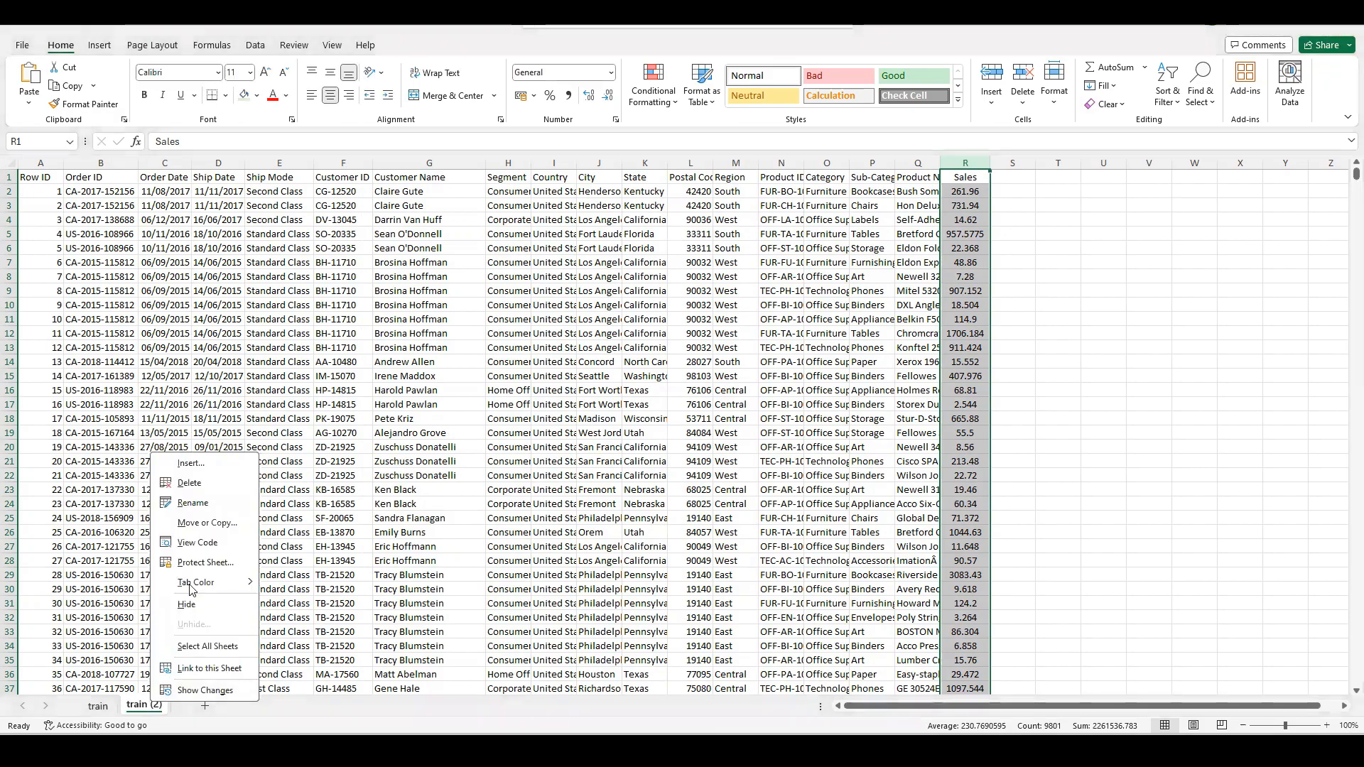
Rename the copied sheet as "Frequency Distribution".
{"action": "left_click", "coordinate": [195, 503]}
{"action": "type", "text": "Fre"}
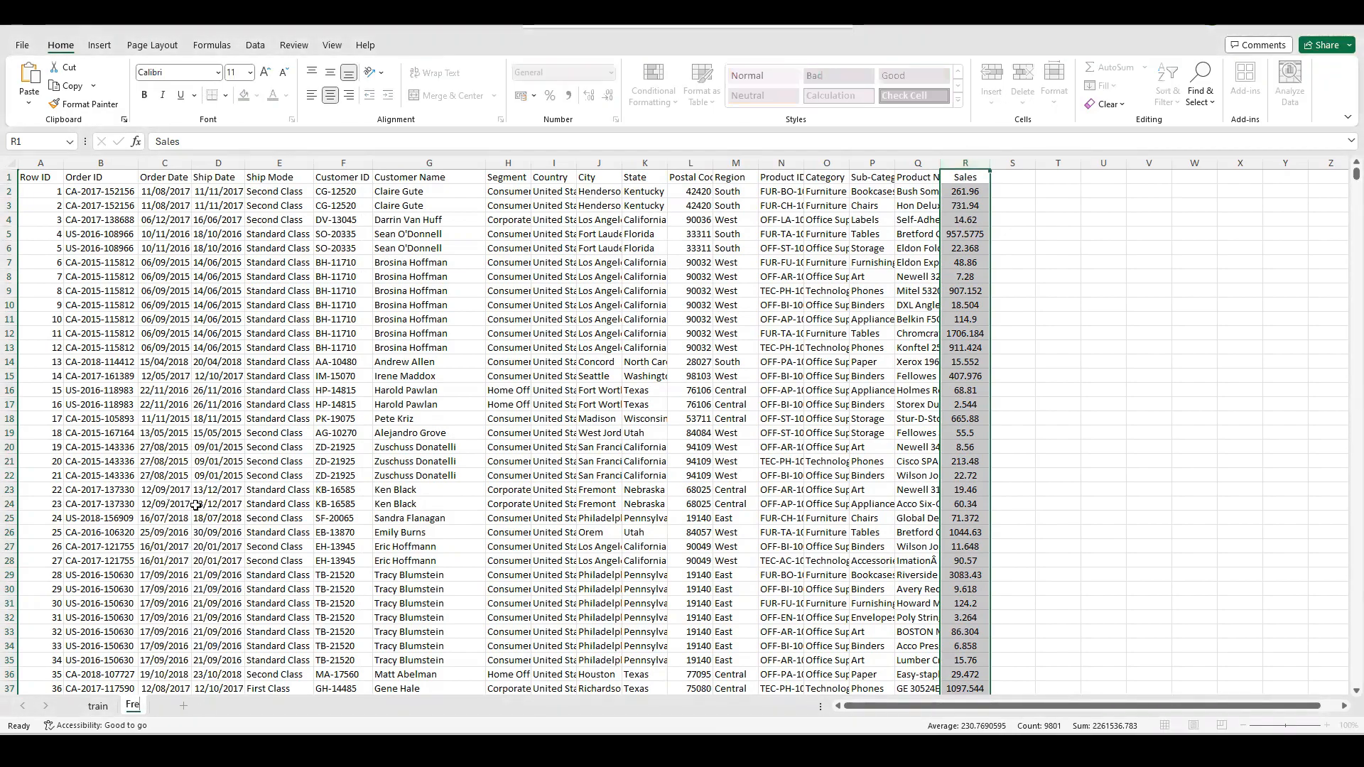
{"action": "type", "text": "quency Distribution"}
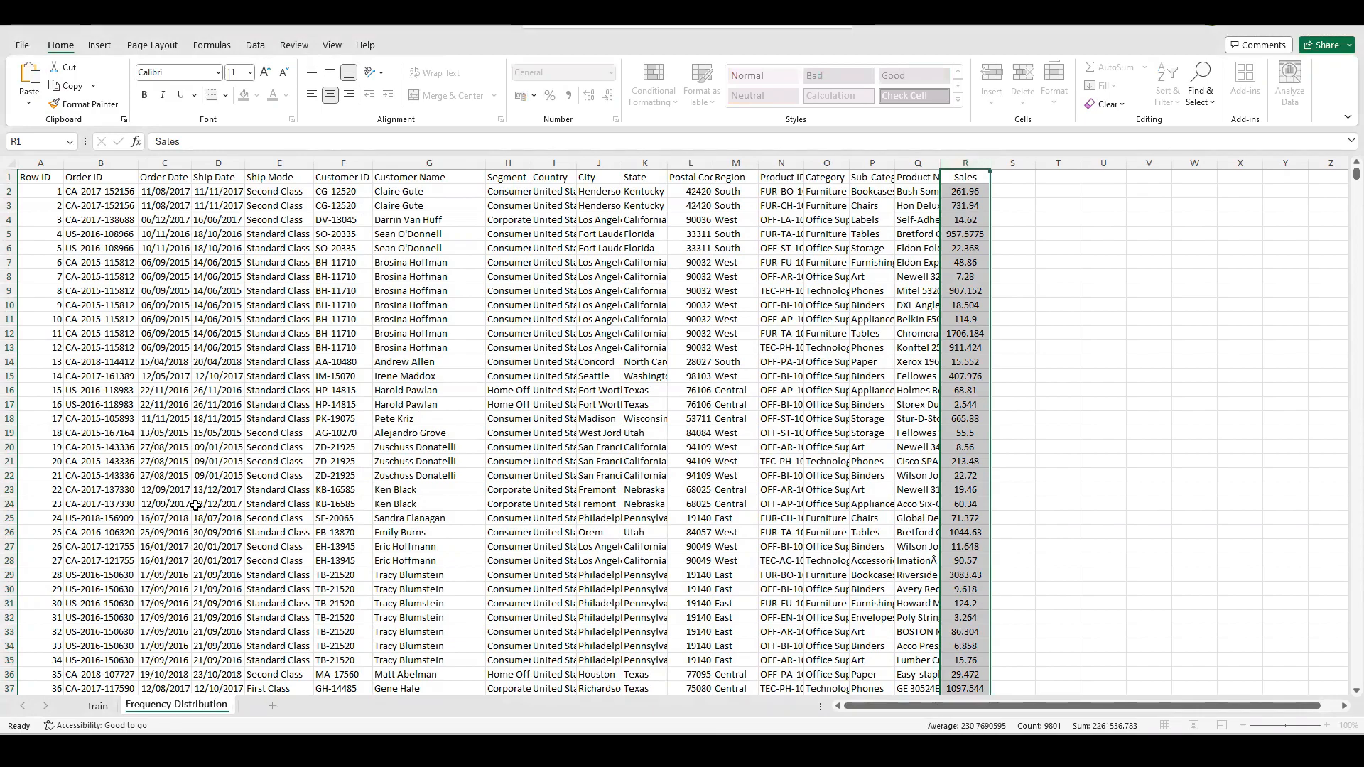
{"action": "key", "text": "Return"}
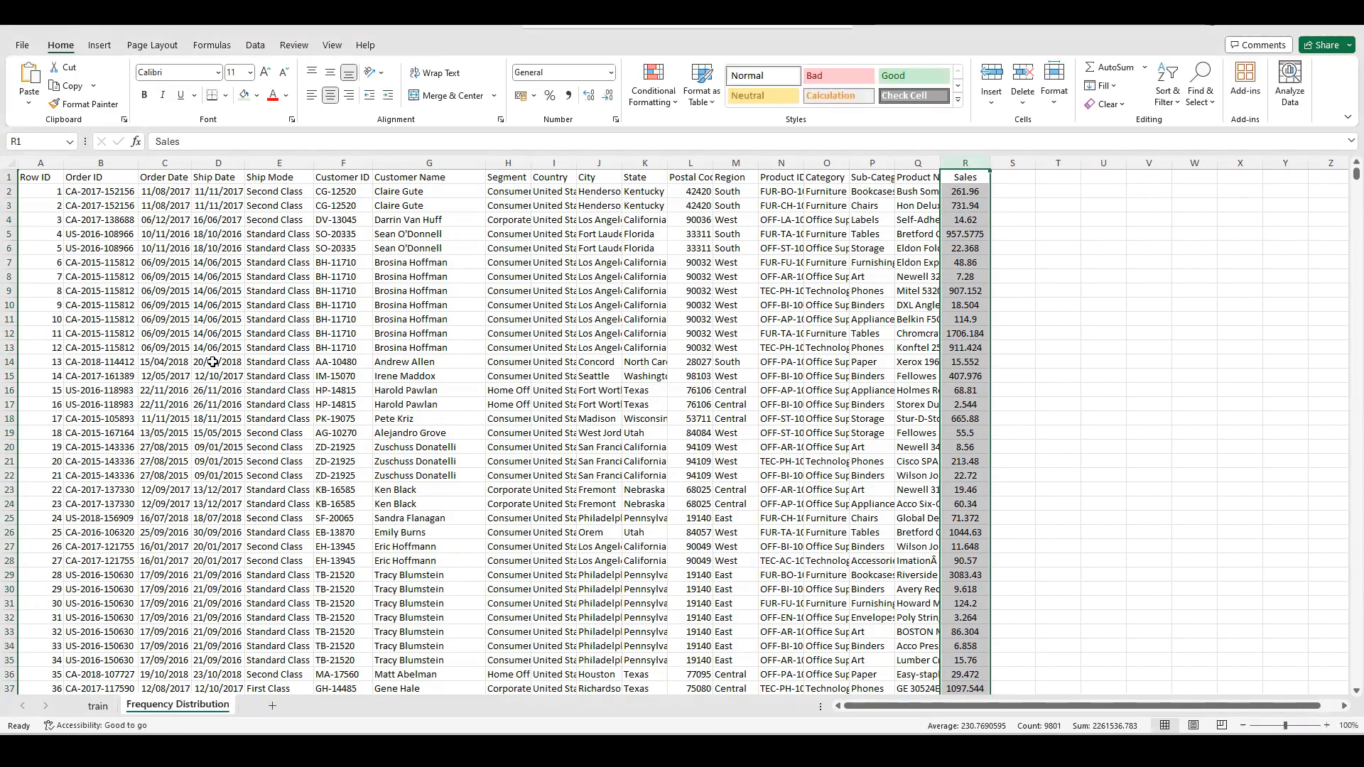
Delete columns A through Q on the Frequency Distribution sheet, keeping only the Sales column.
{"action": "left_click", "coordinate": [38, 163]}
{"action": "left_click_drag", "start_coordinate": [38, 163], "coordinate": [917, 162]}
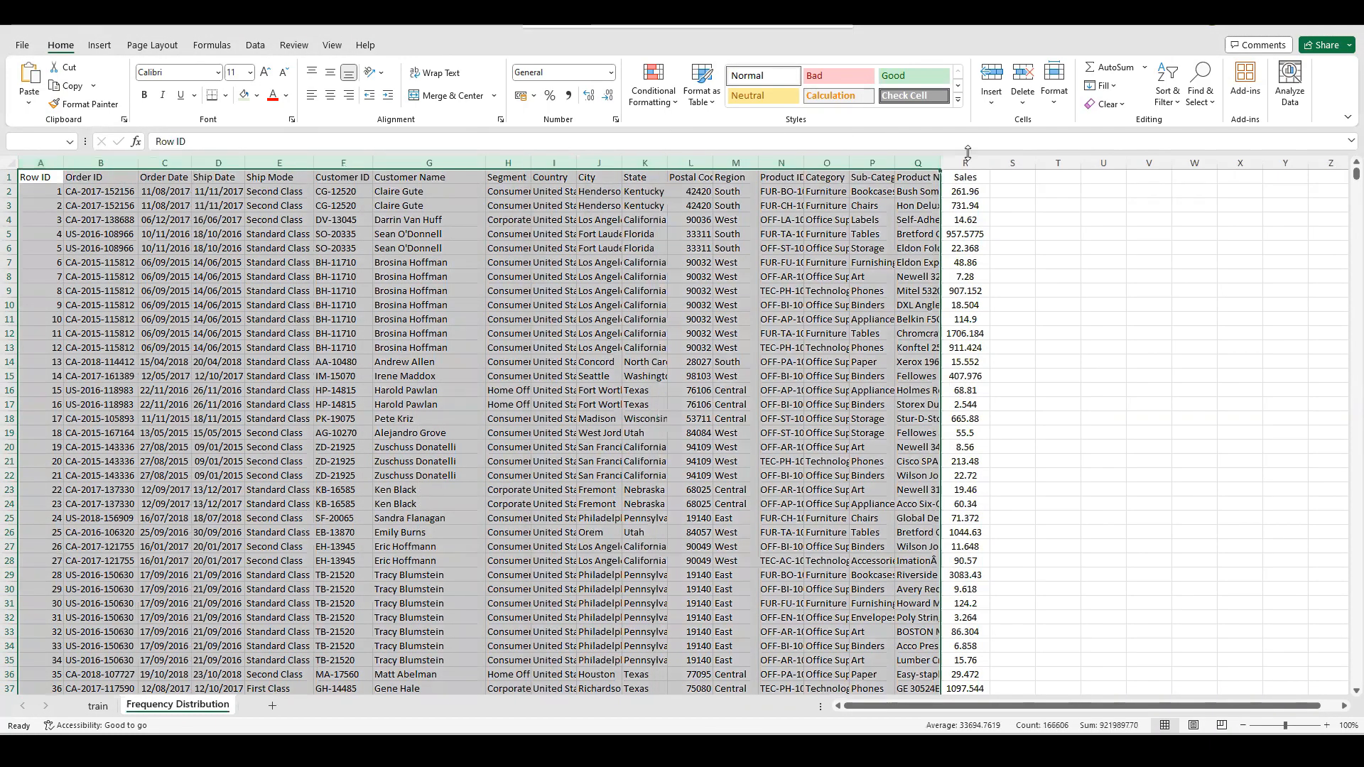
{"action": "left_click", "coordinate": [1023, 96]}
{"action": "left_click", "coordinate": [1057, 161]}
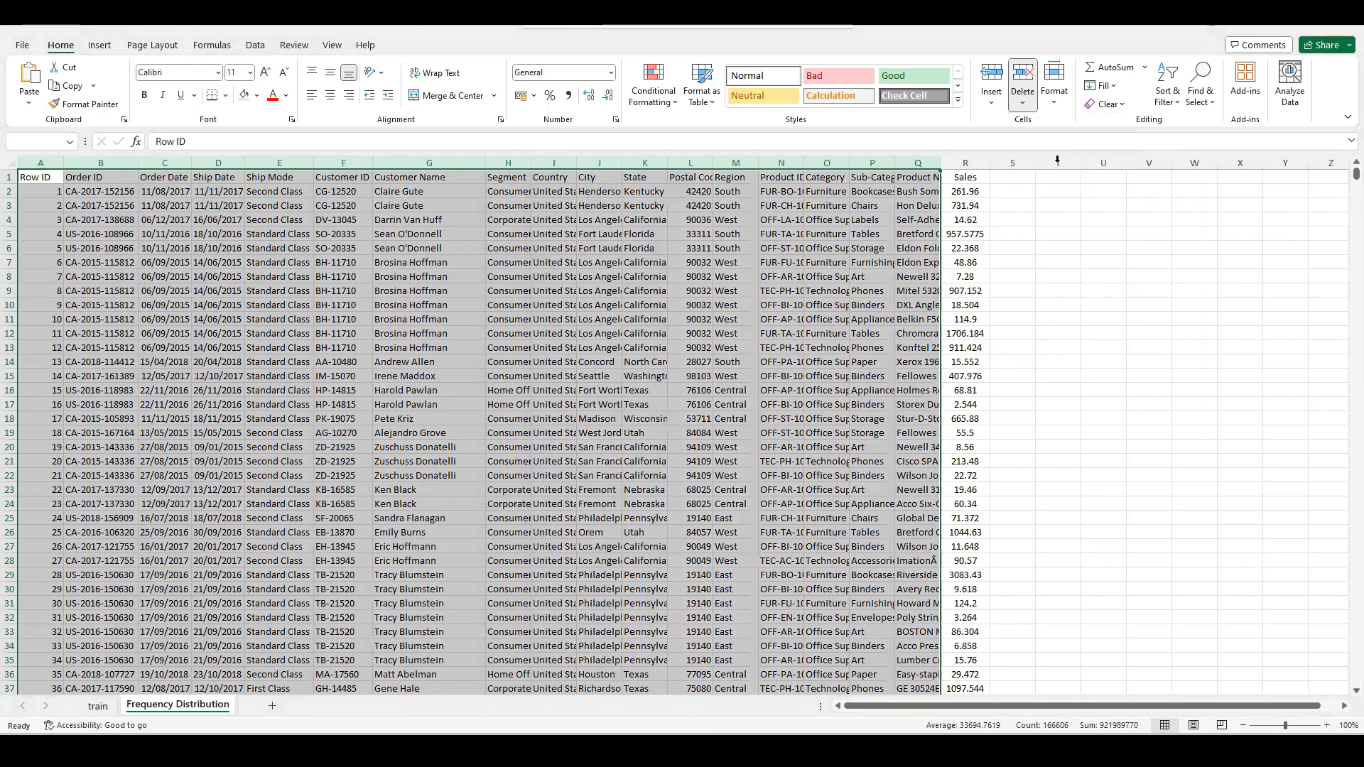
{"action": "left_click", "coordinate": [80, 233]}
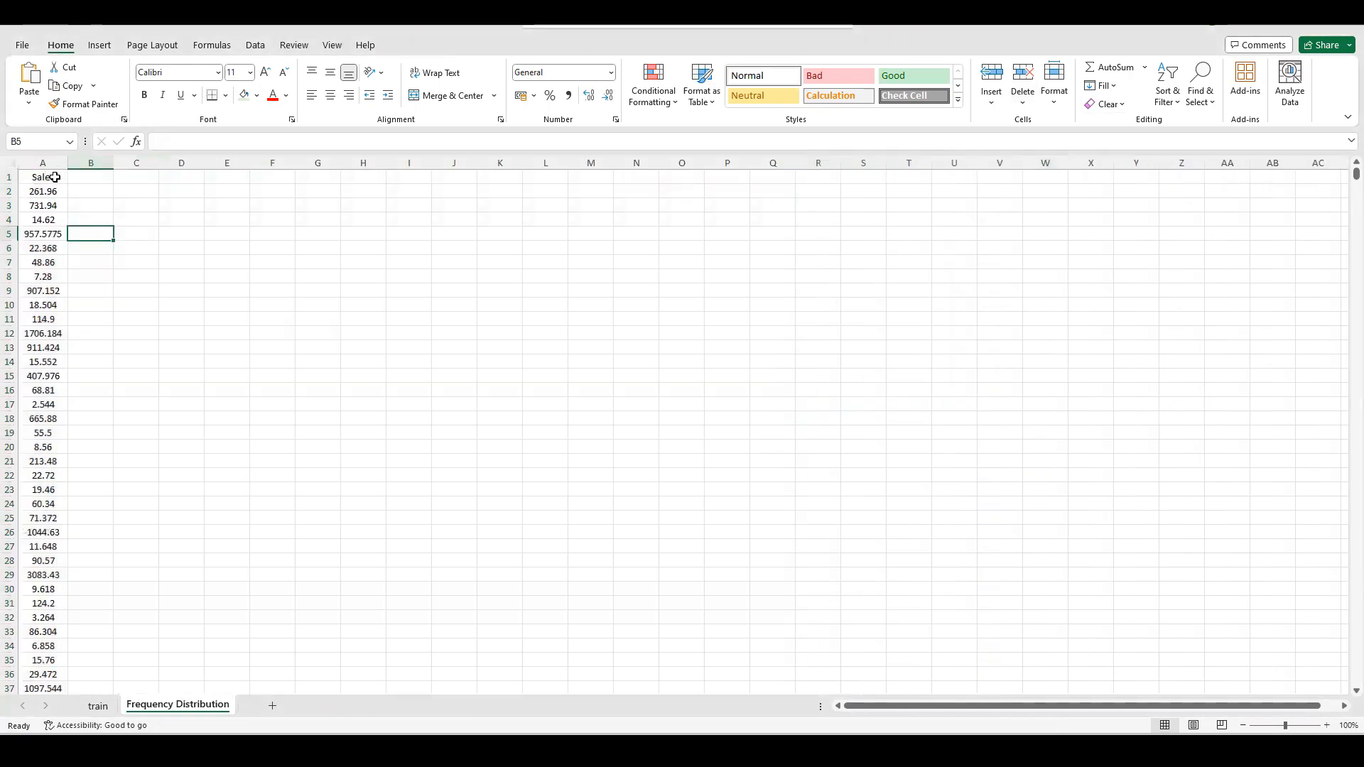
Insert a histogram of the whole Sales column, including its header, and place it close beside the data.
{"action": "left_click", "coordinate": [55, 177]}
{"action": "key", "text": "ctrl+shift+Down"}
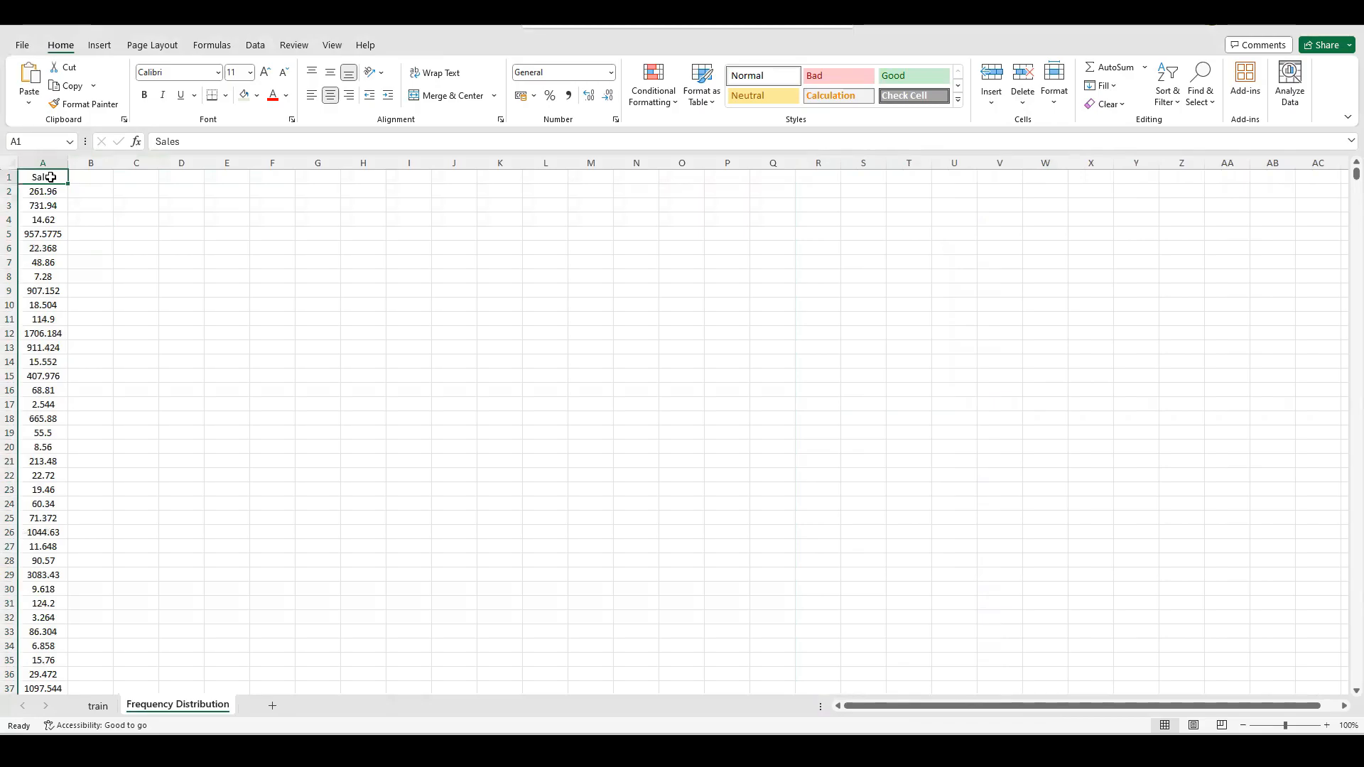
{"action": "key", "text": "ctrl+shift+Down"}
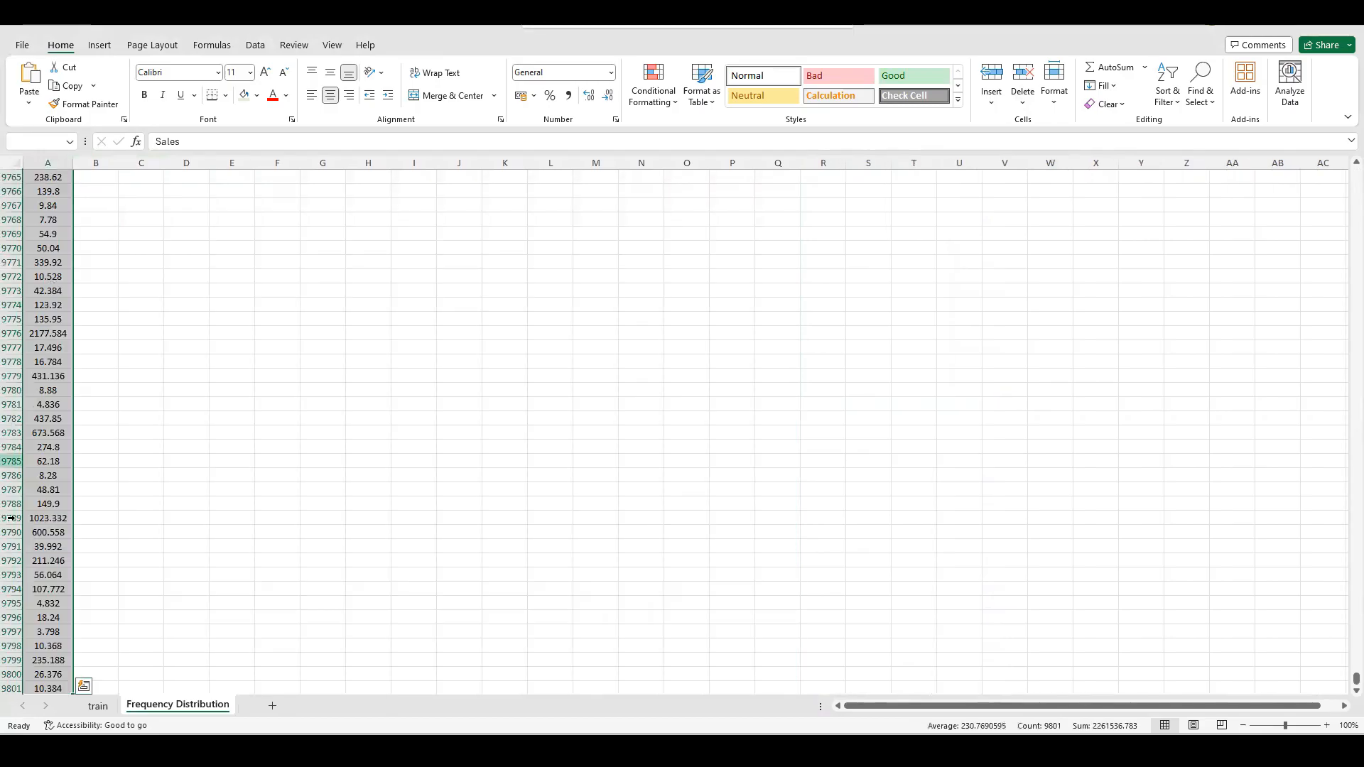
{"action": "left_click", "coordinate": [47, 685]}
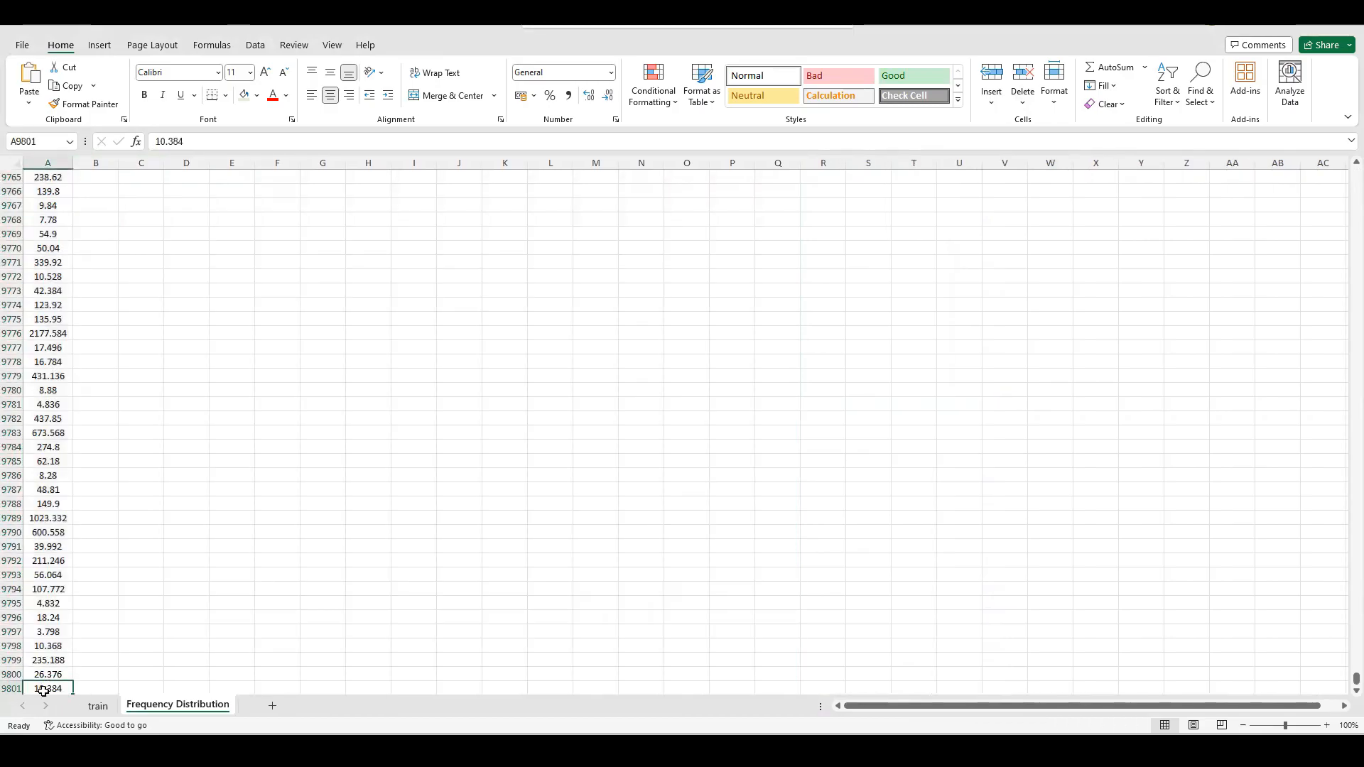
{"action": "key", "text": "ctrl+shift+Up"}
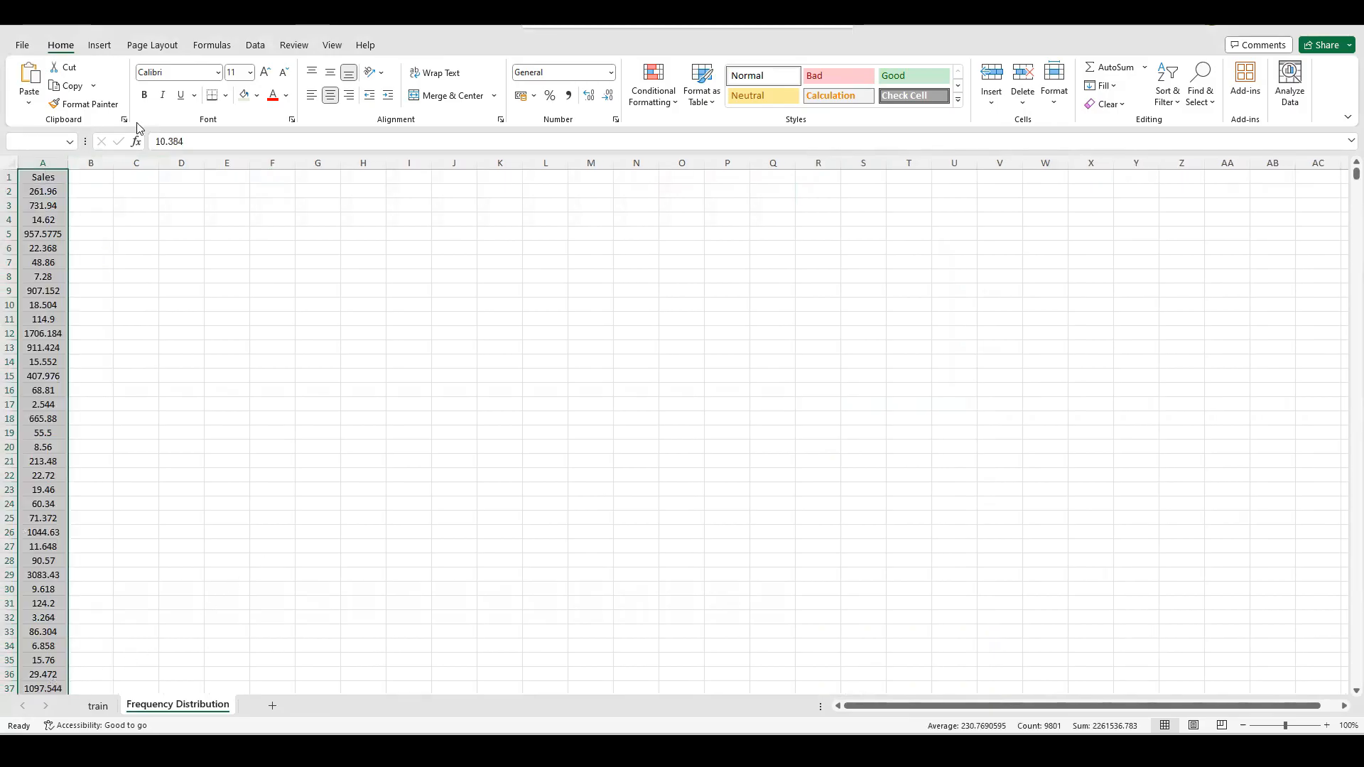
{"action": "left_click", "coordinate": [100, 45]}
{"action": "left_click", "coordinate": [489, 86]}
{"action": "left_click", "coordinate": [496, 135]}
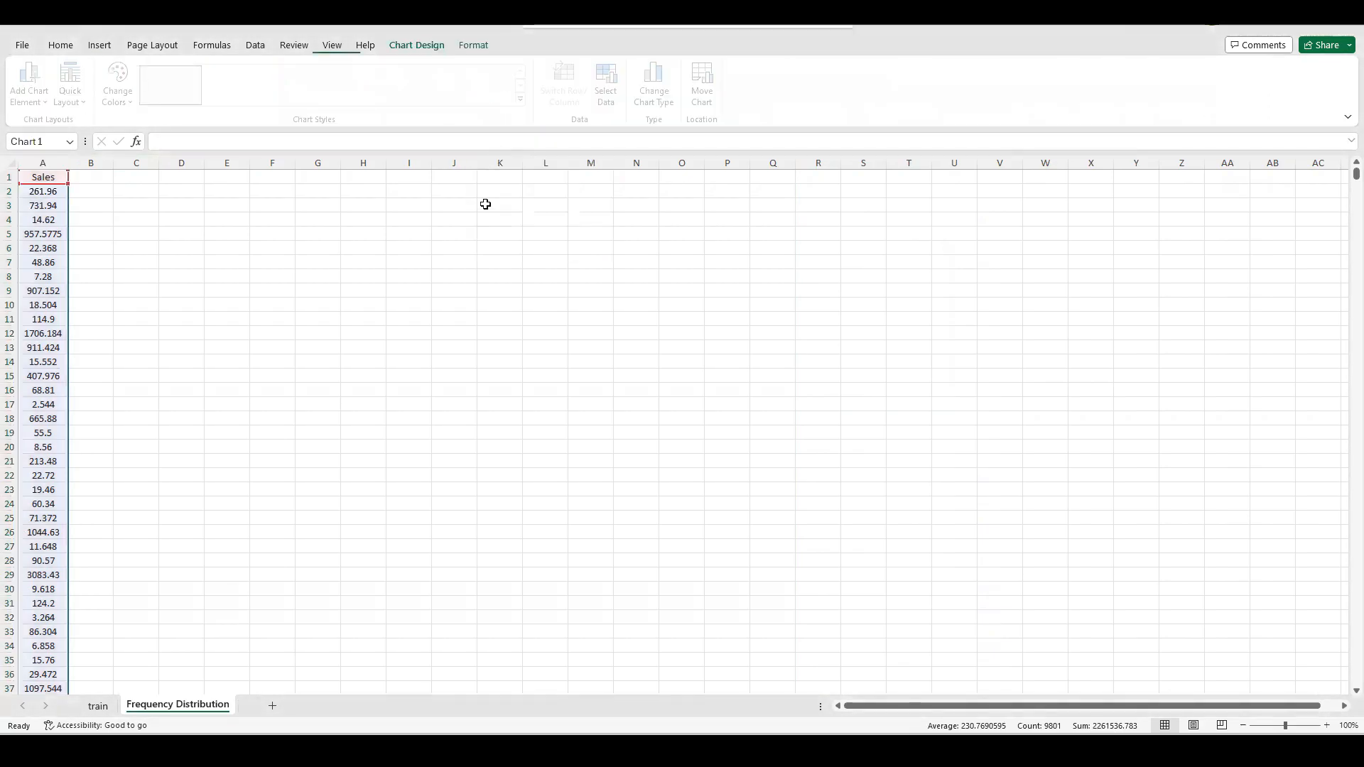
{"action": "left_click_drag", "start_coordinate": [632, 348], "coordinate": [272, 272]}
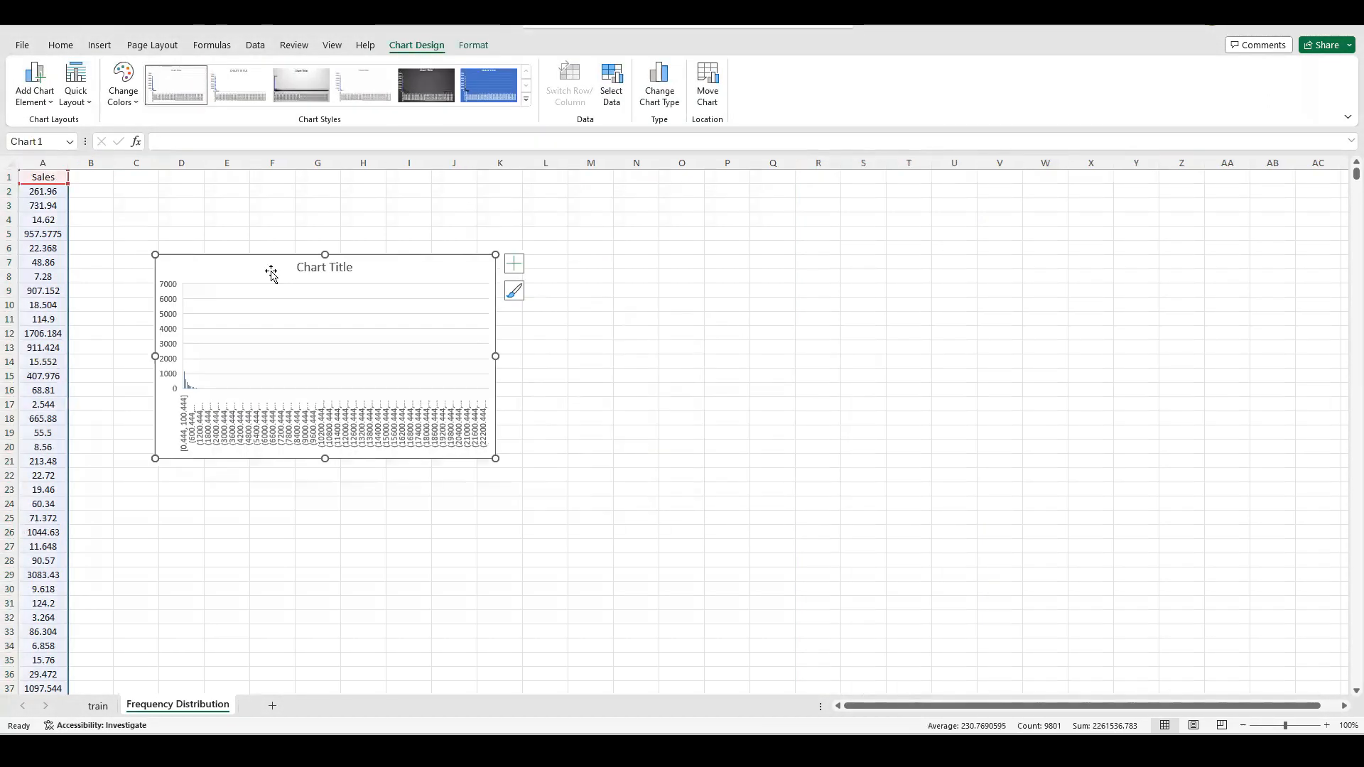
Set the maximum bound of the Sales histogram's vertical axis to 2000.
{"action": "double_click", "coordinate": [458, 273]}
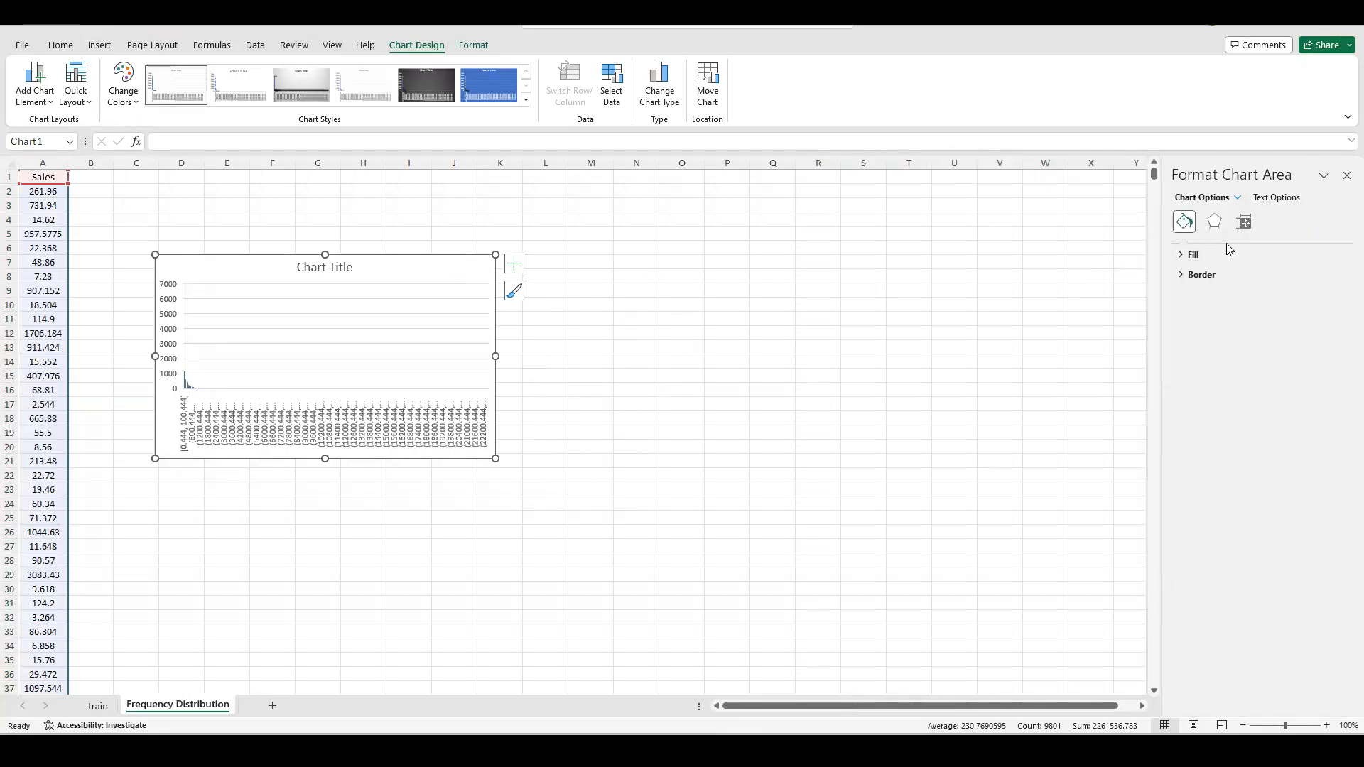
{"action": "left_click", "coordinate": [1237, 197]}
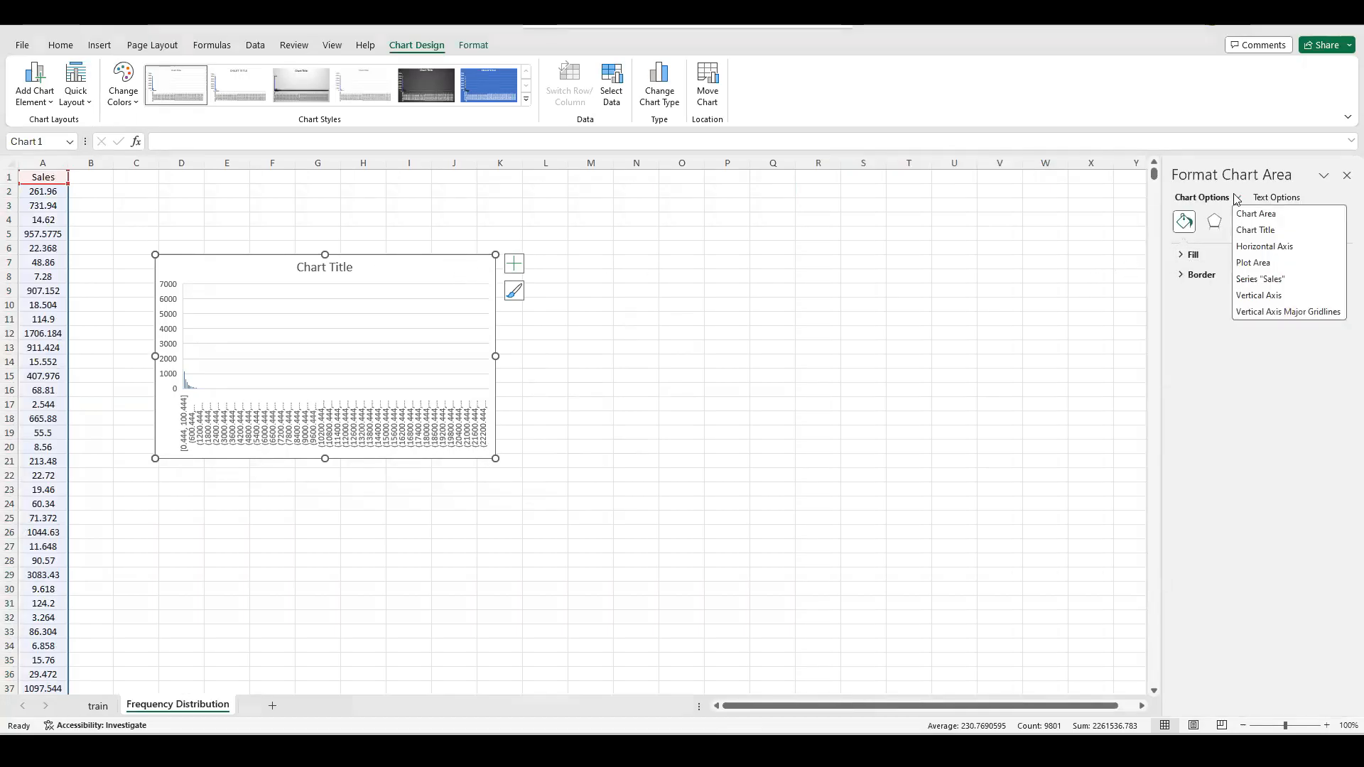
{"action": "left_click", "coordinate": [1254, 298]}
{"action": "left_click", "coordinate": [1244, 223]}
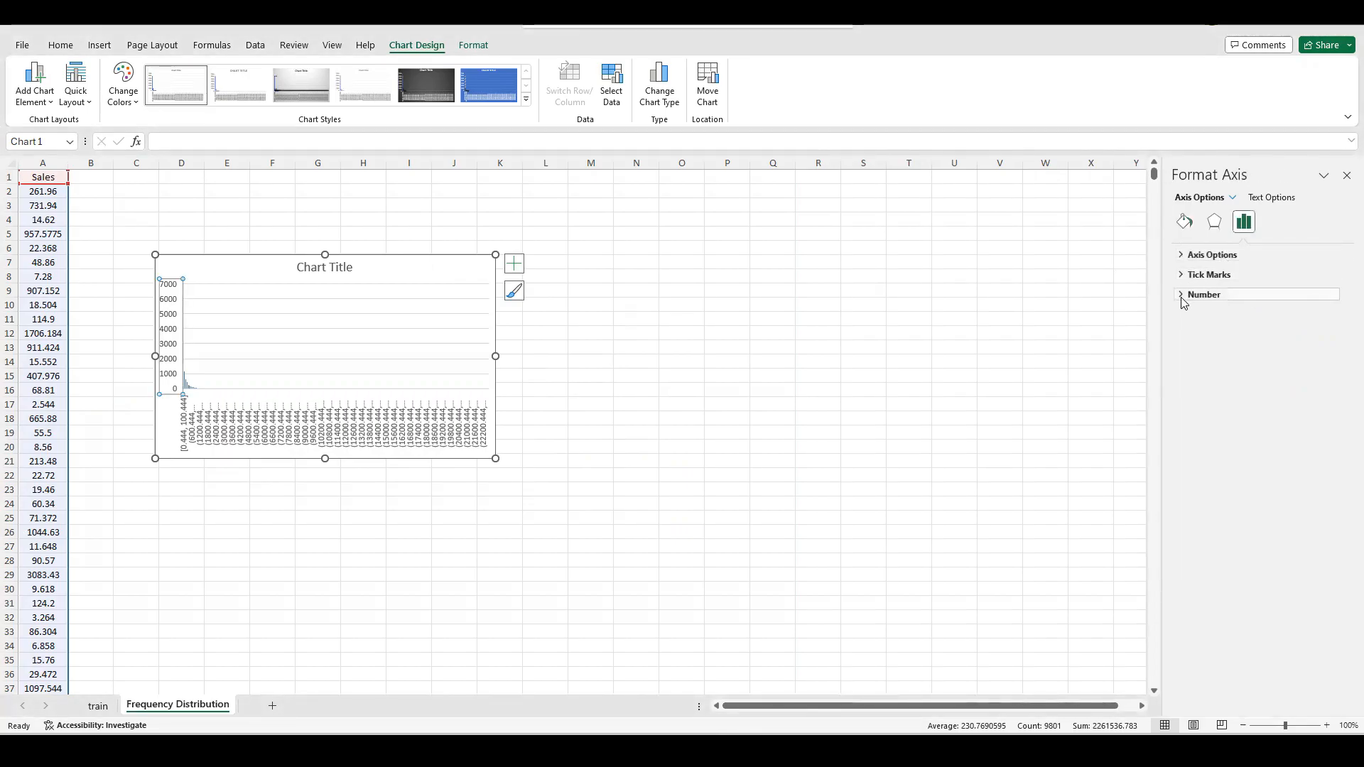
{"action": "left_click", "coordinate": [1185, 256]}
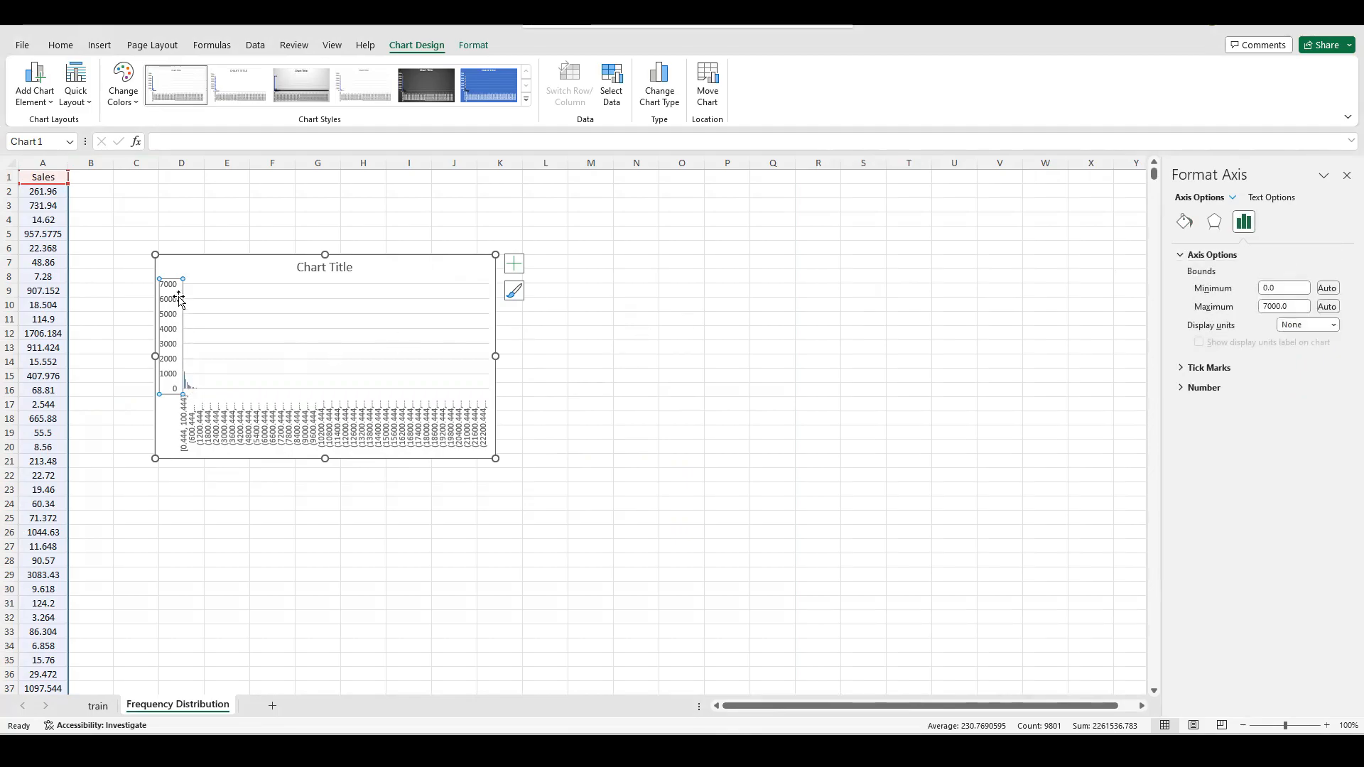
{"action": "left_click", "coordinate": [1272, 307]}
{"action": "type", "text": "2"}
{"action": "key", "text": "Tab"}
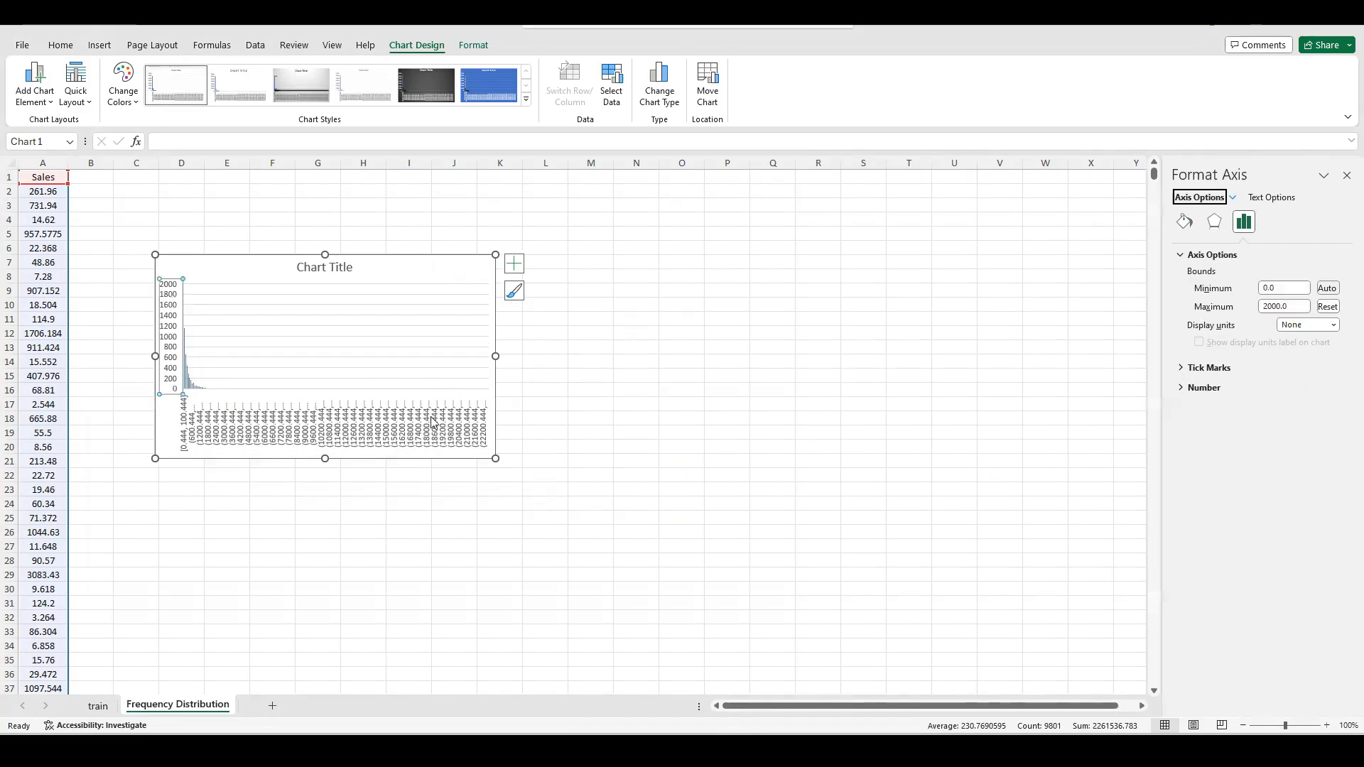
Sort the Sales column from smallest to largest.
{"action": "left_click", "coordinate": [43, 205]}
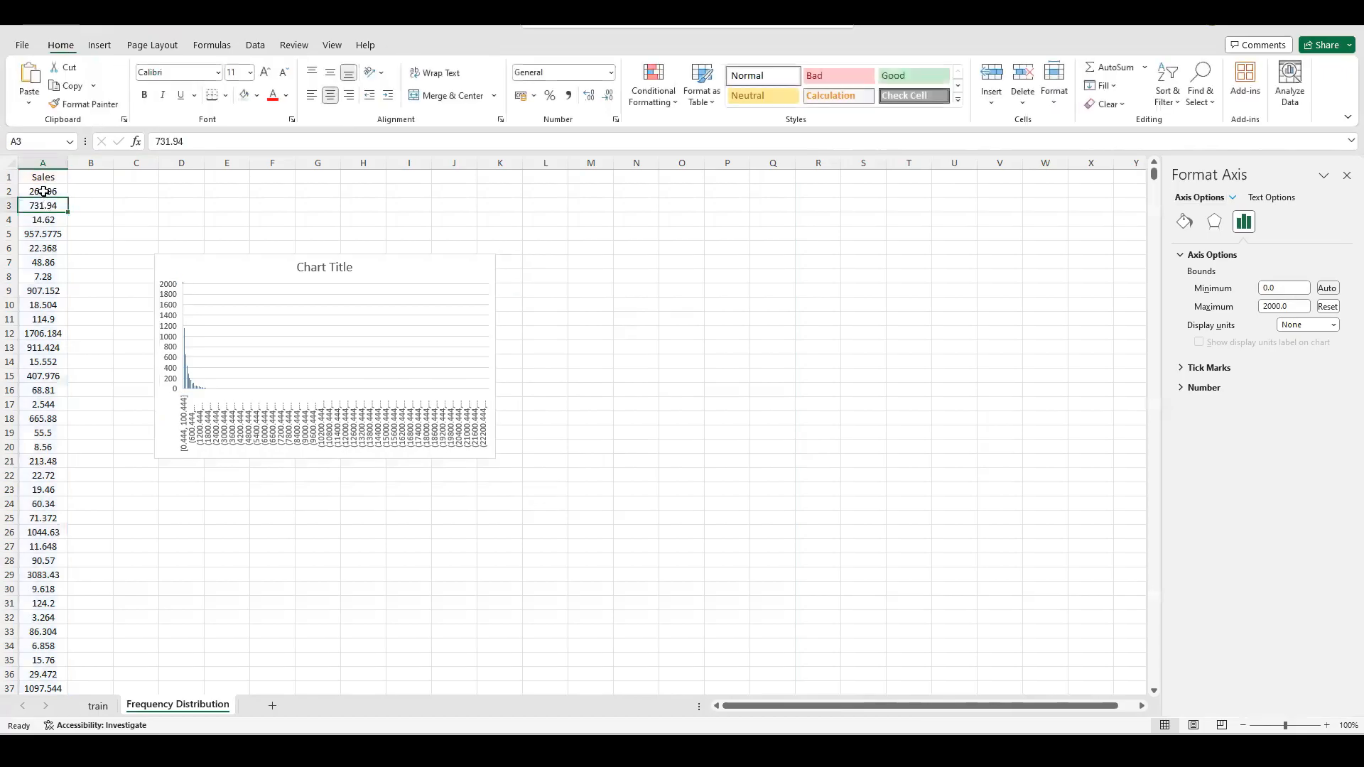
{"action": "left_click", "coordinate": [43, 191]}
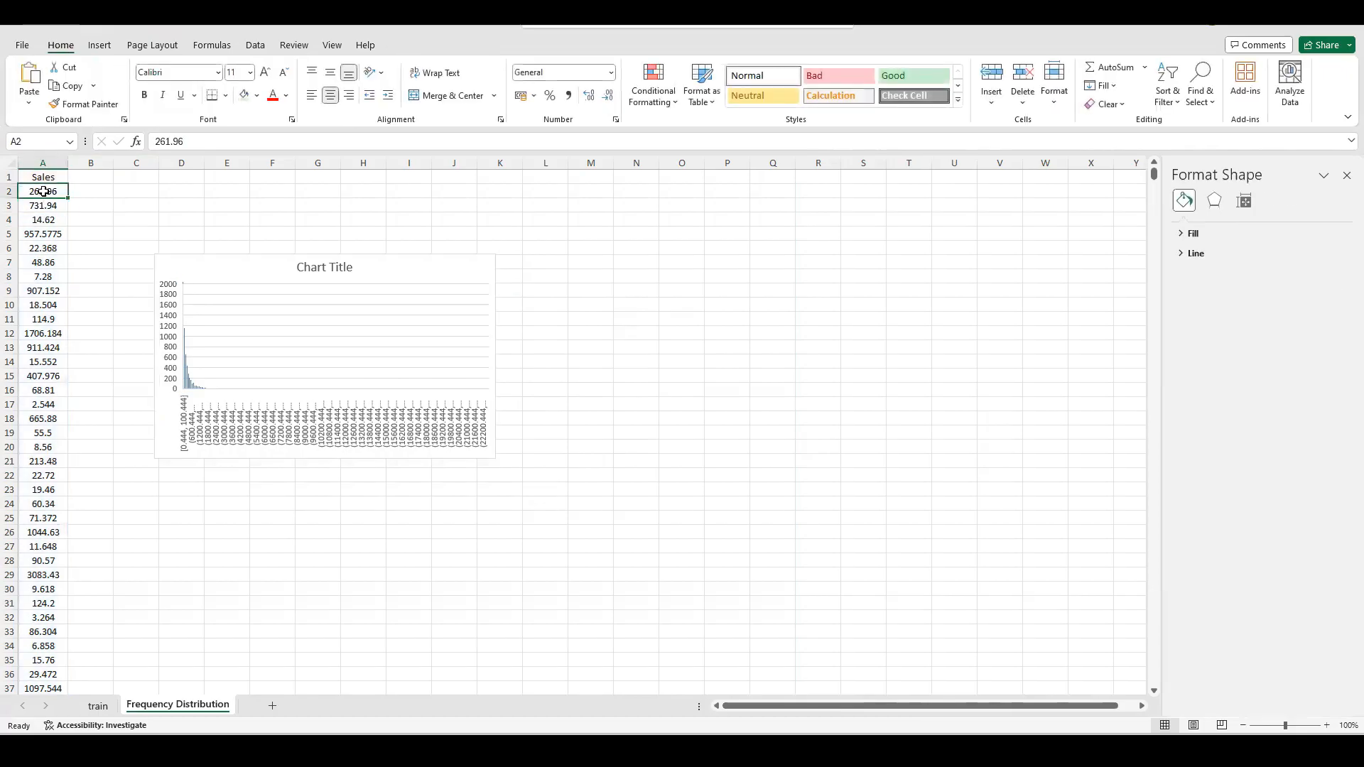
{"action": "left_click", "coordinate": [45, 163]}
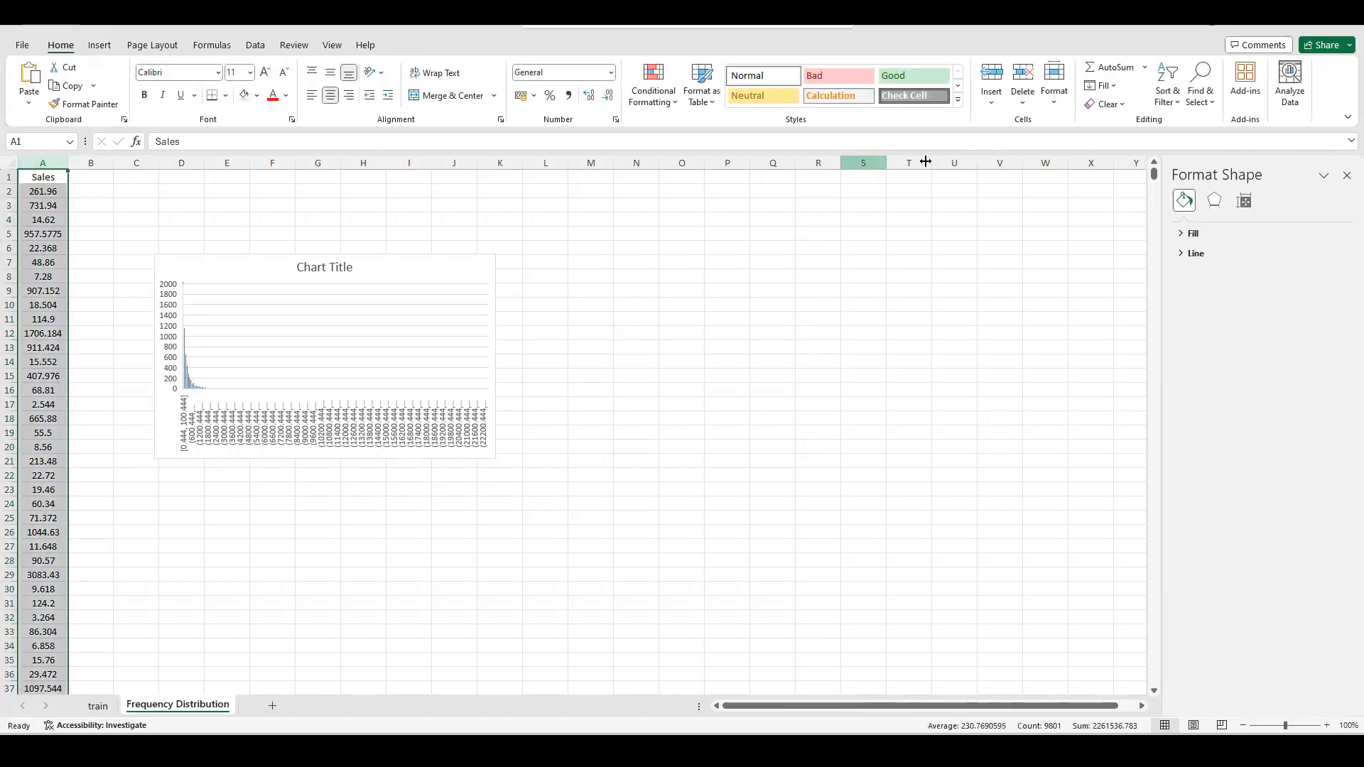
{"action": "left_click", "coordinate": [1172, 100]}
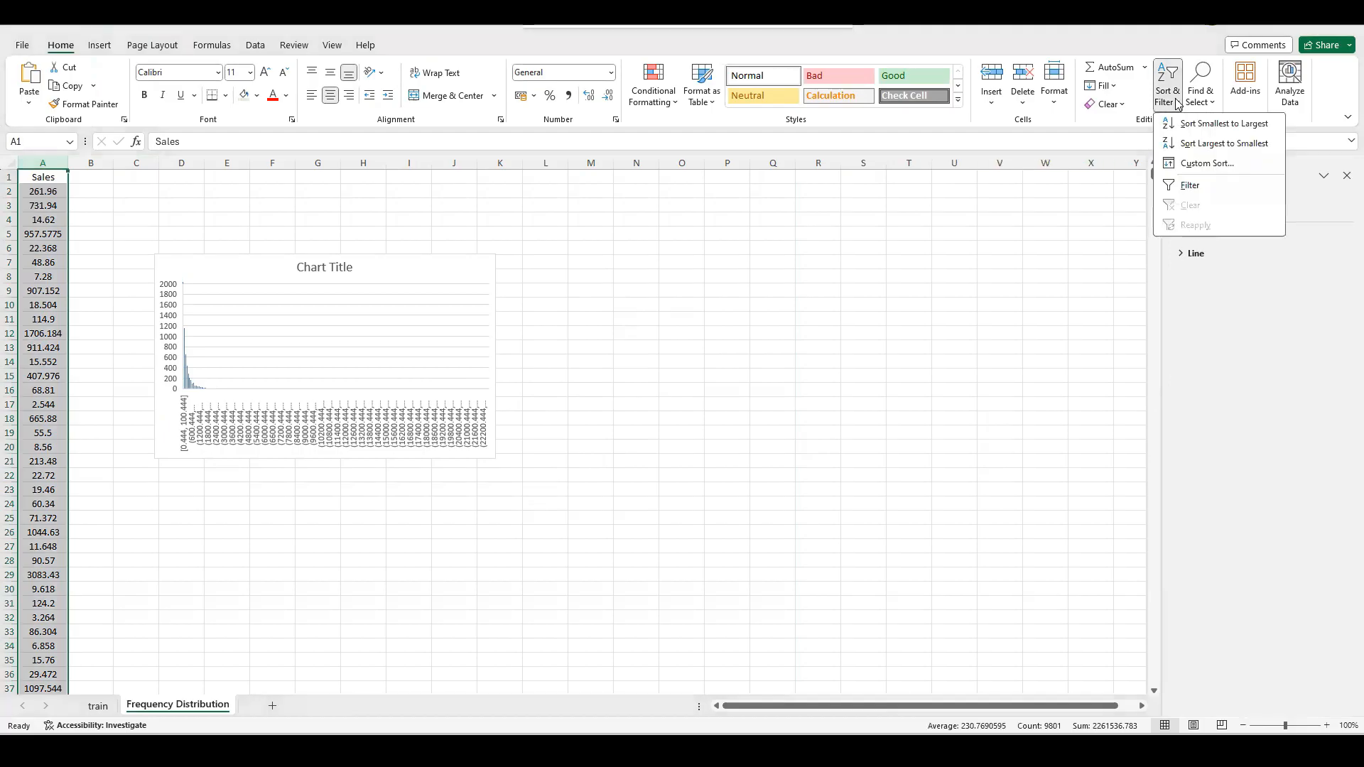
{"action": "left_click", "coordinate": [1193, 134]}
Examine the sorted Sales values from the largest down to those just under 1000.
{"action": "left_click", "coordinate": [48, 204]}
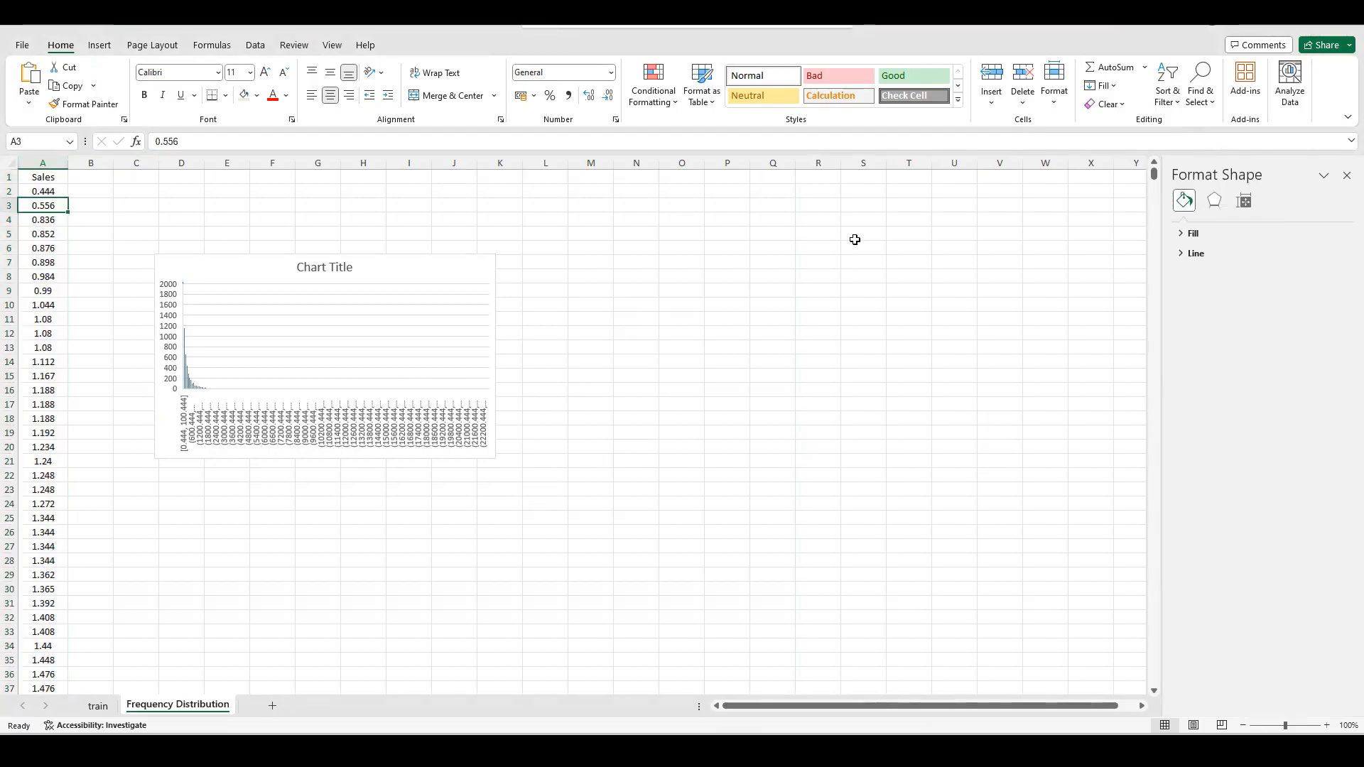
{"action": "left_click_drag", "start_coordinate": [1155, 176], "coordinate": [1155, 693]}
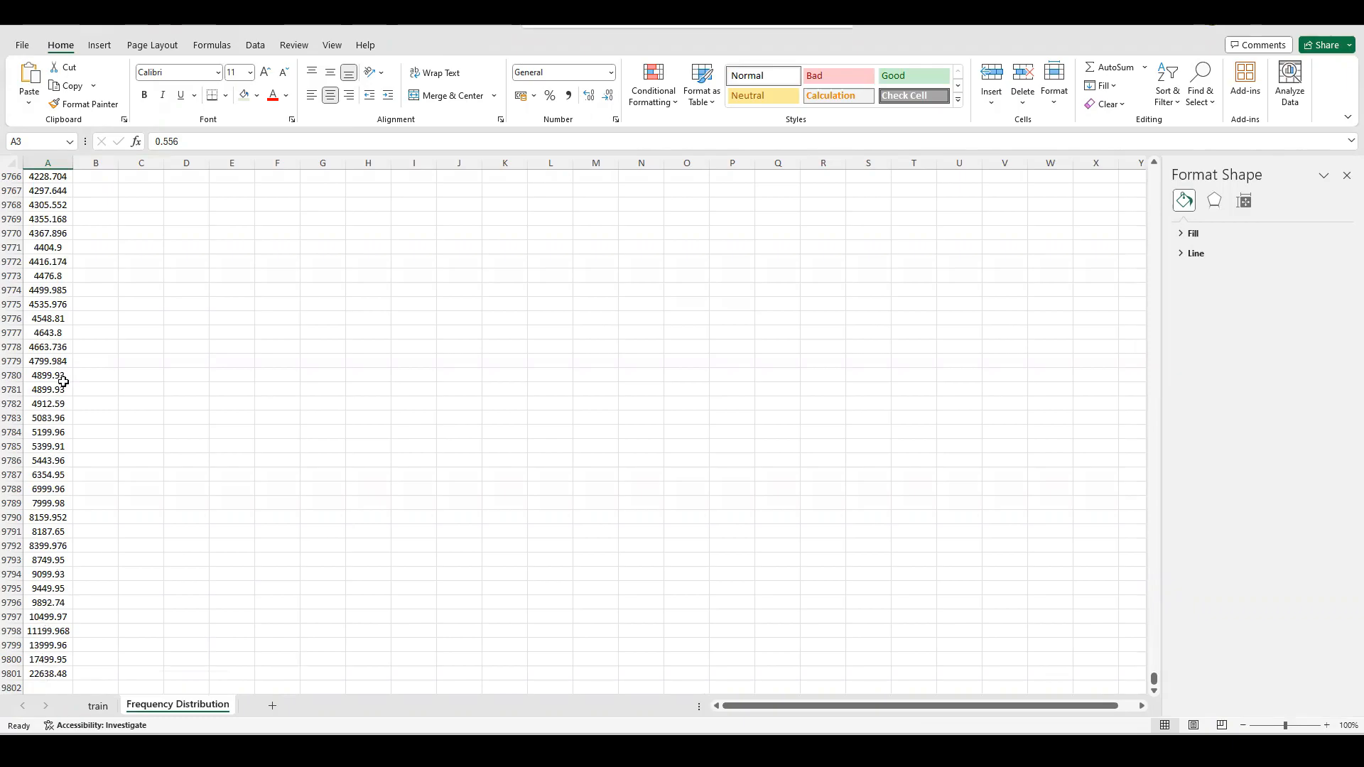
{"action": "scroll", "coordinate": [68, 304], "scroll_direction": "up", "scroll_amount": 20}
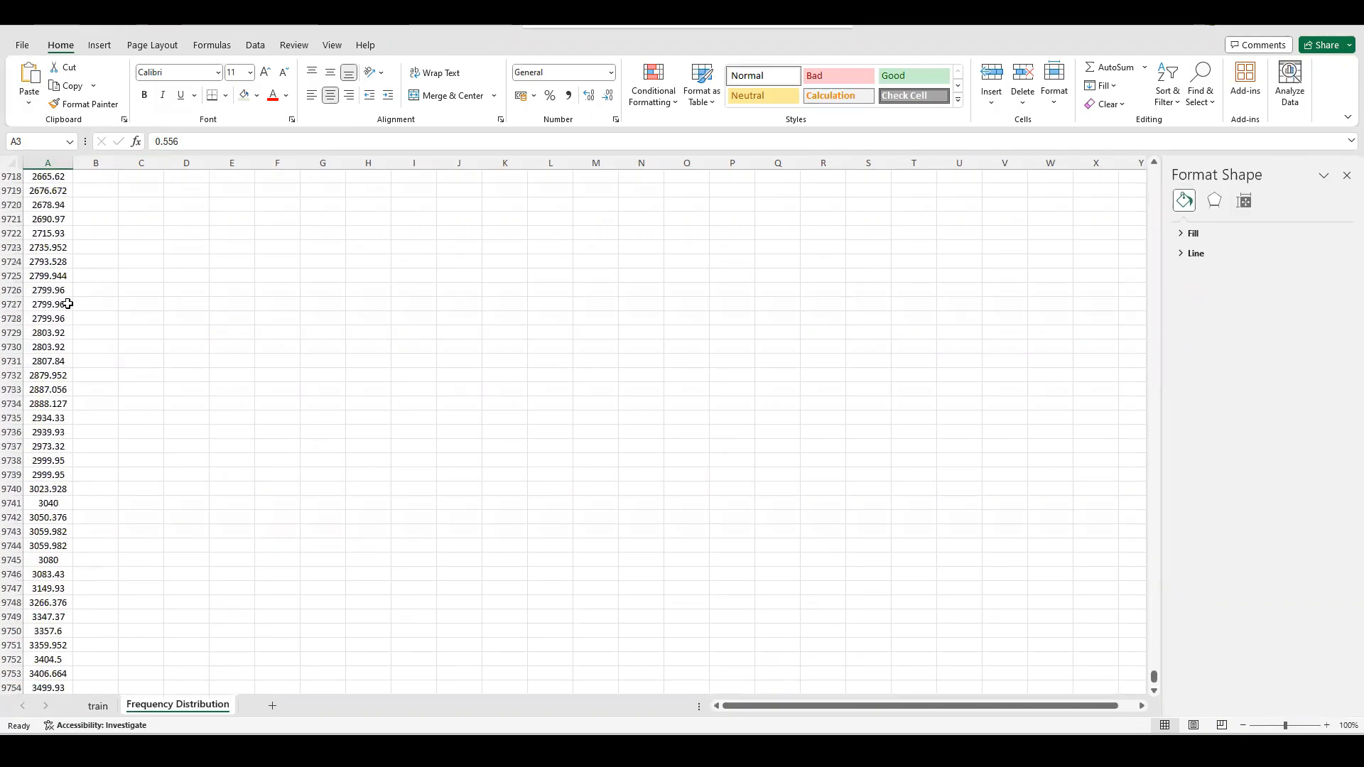
{"action": "scroll", "coordinate": [67, 304], "scroll_direction": "up", "scroll_amount": 20}
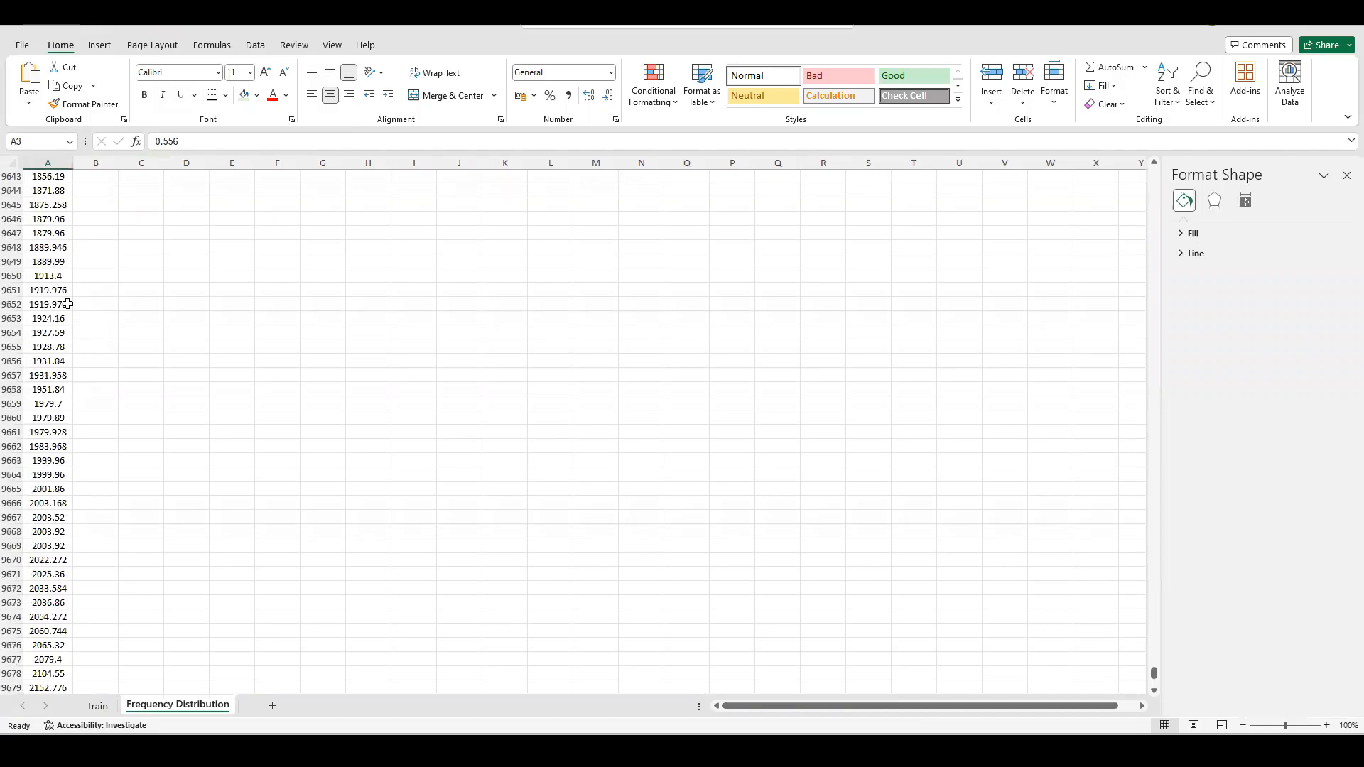
{"action": "scroll", "coordinate": [68, 304], "scroll_direction": "up", "scroll_amount": 20}
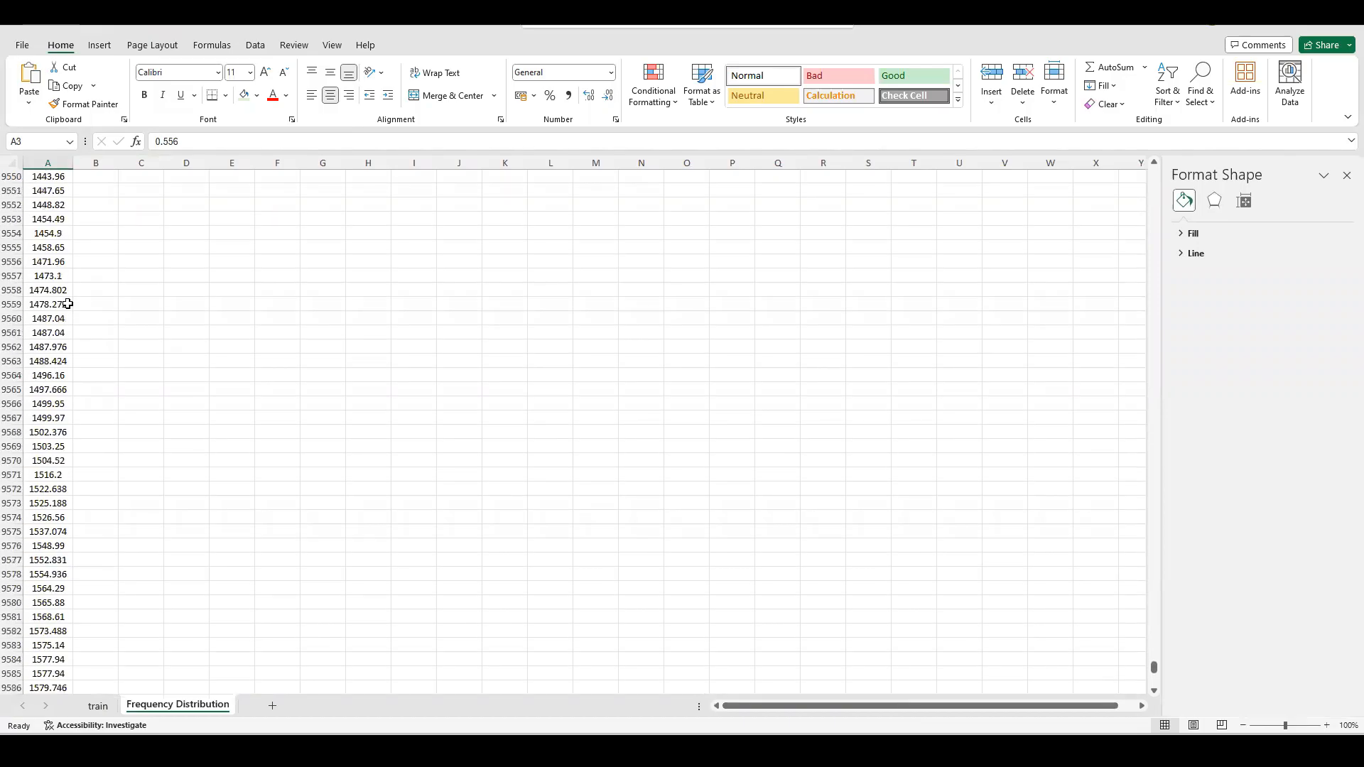
{"action": "scroll", "coordinate": [68, 304], "scroll_direction": "up", "scroll_amount": 20}
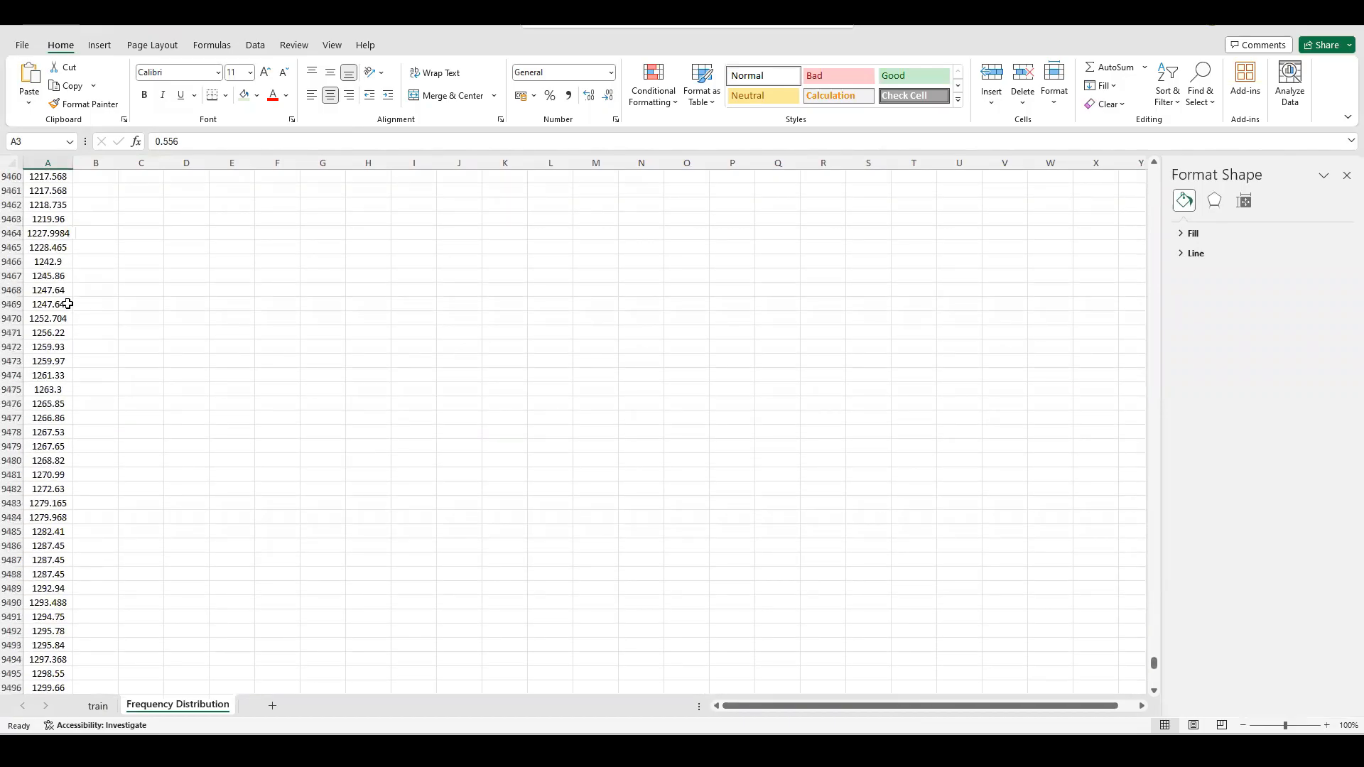
{"action": "scroll", "coordinate": [67, 304], "scroll_direction": "up", "scroll_amount": 20}
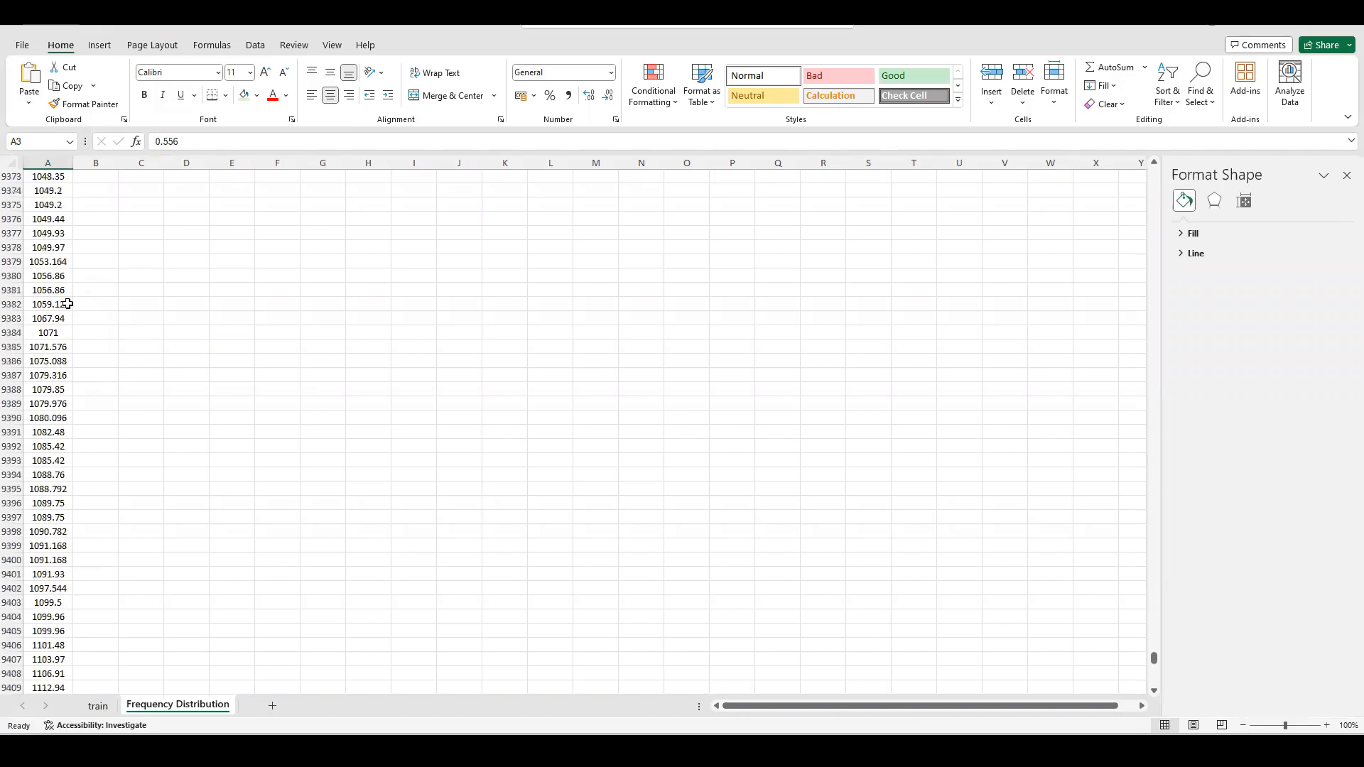
{"action": "scroll", "coordinate": [68, 304], "scroll_direction": "up", "scroll_amount": 3}
{"action": "scroll", "coordinate": [67, 304], "scroll_direction": "up", "scroll_amount": 8}
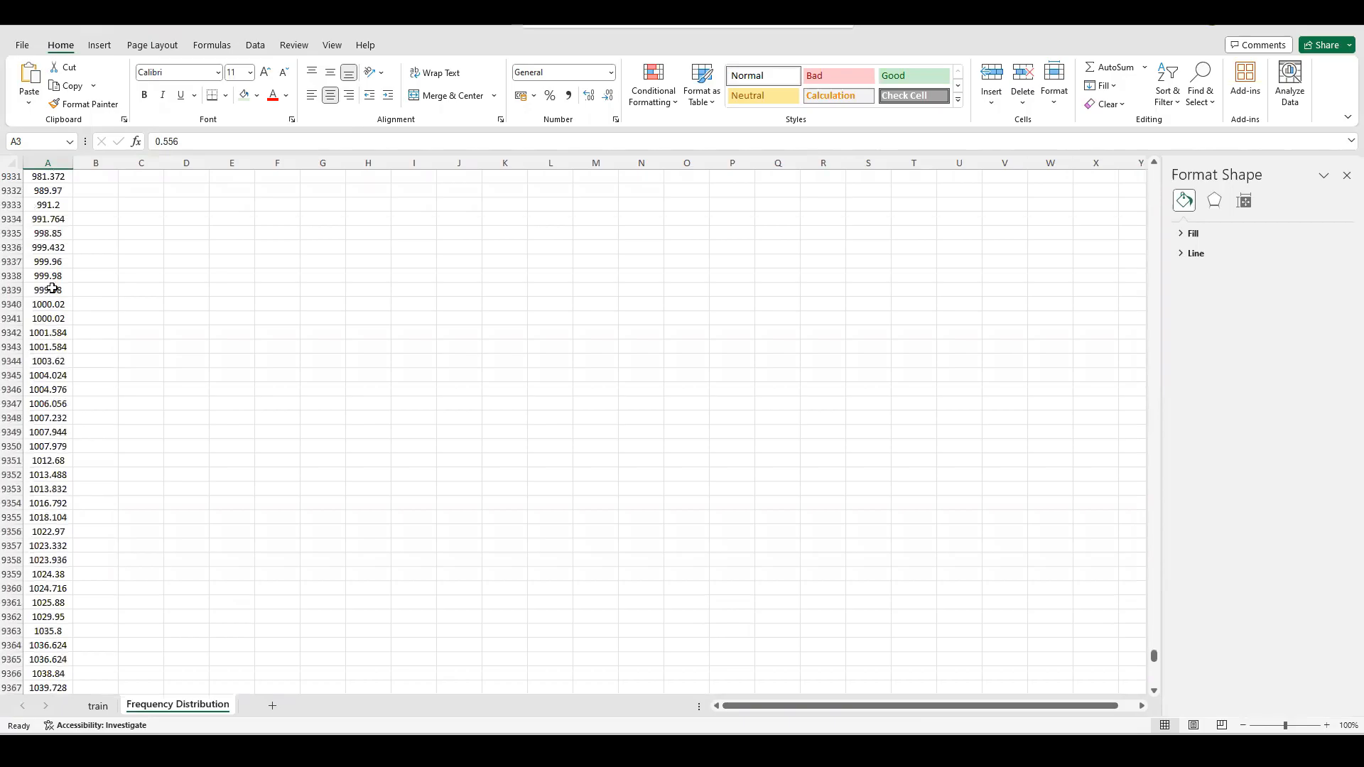
Insert a histogram of the Sales values below 1000, from the header through row 9339, and place it beside the first histogram.
{"action": "left_click", "coordinate": [51, 291]}
{"action": "key", "text": "ctrl+shift+Up"}
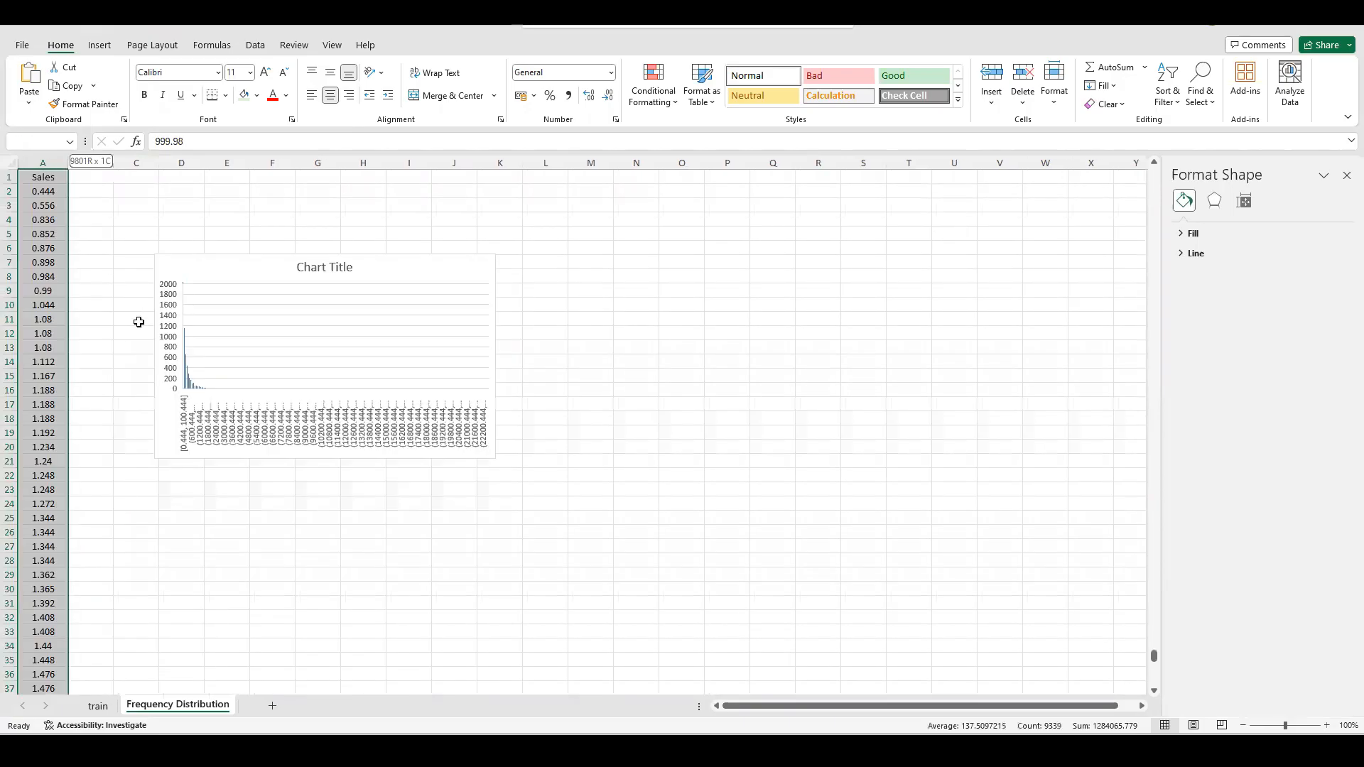
{"action": "left_click", "coordinate": [101, 45]}
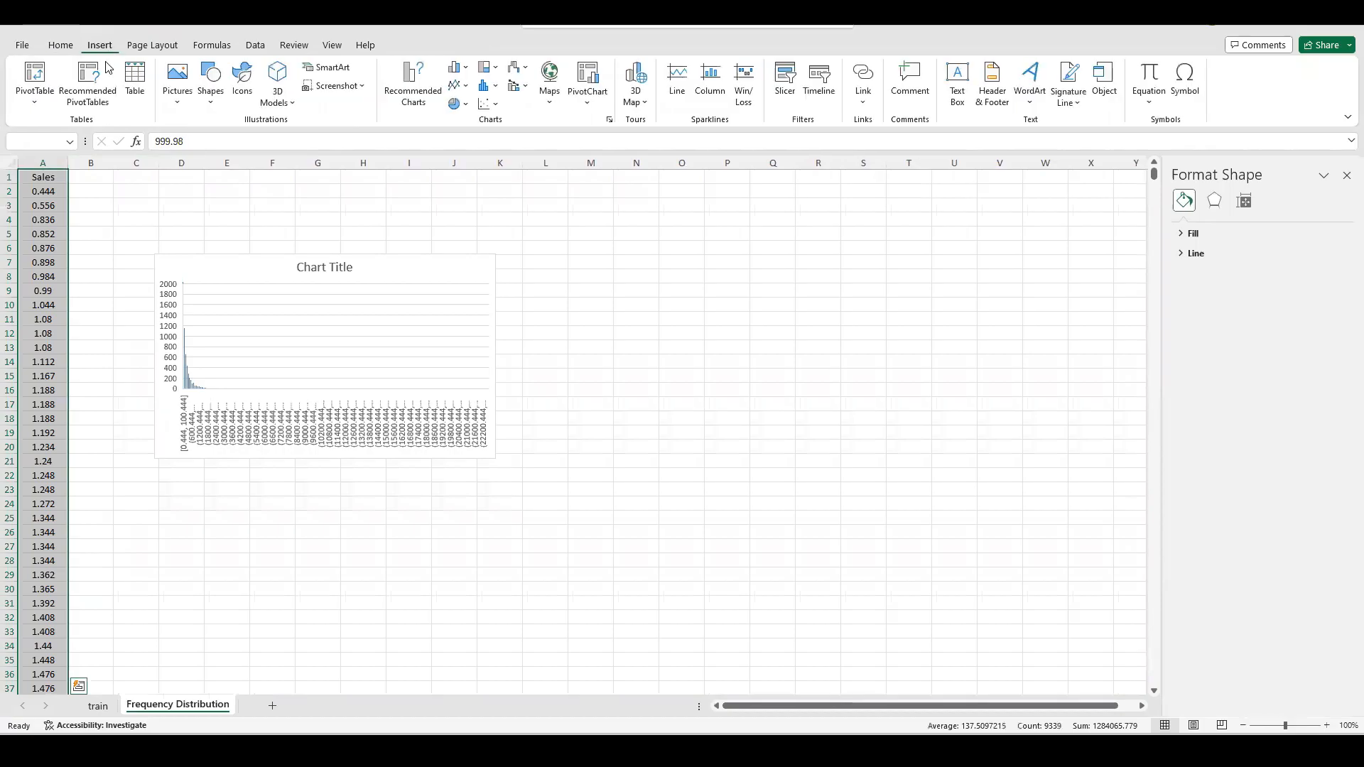
{"action": "left_click", "coordinate": [495, 92]}
{"action": "left_click", "coordinate": [499, 135]}
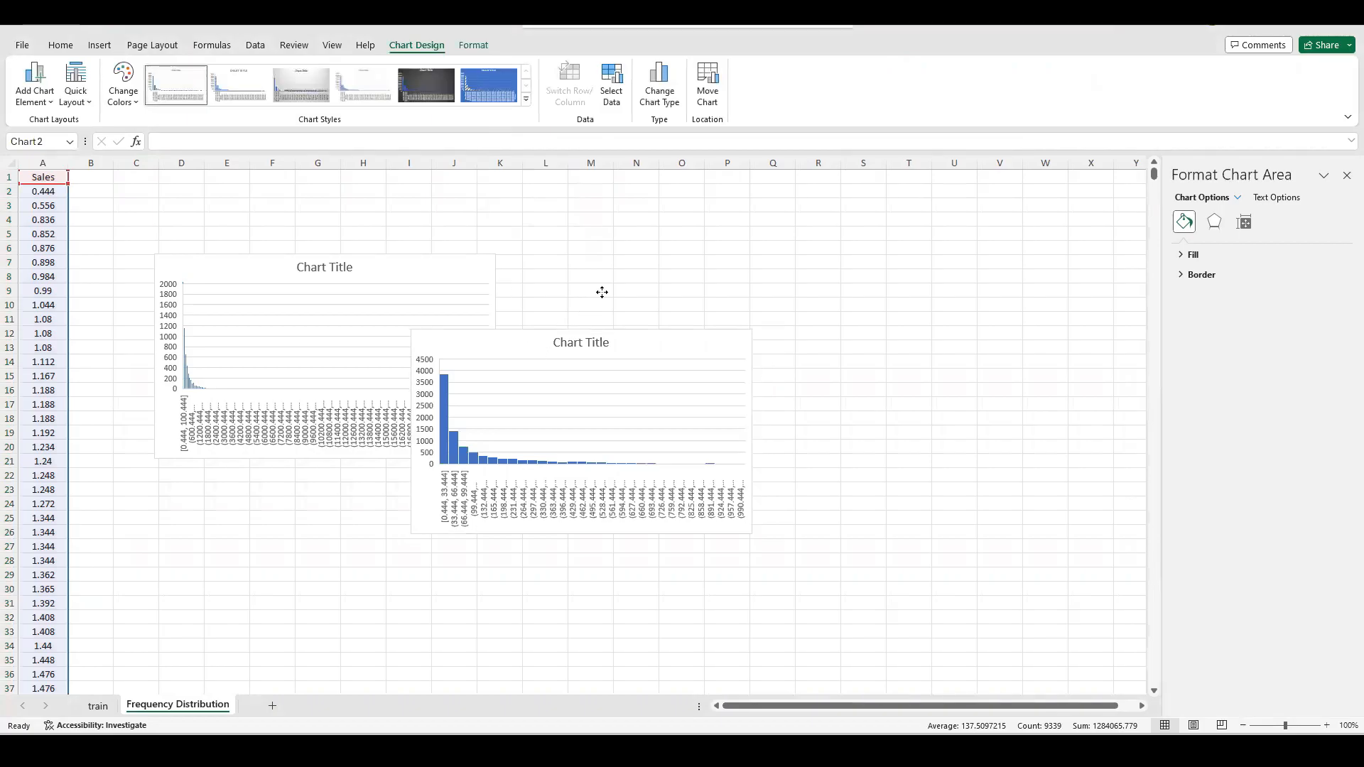
{"action": "left_click_drag", "start_coordinate": [602, 292], "coordinate": [609, 269]}
Title the histogram of the whole Sales column "All Sales Values".
{"action": "left_click", "coordinate": [329, 269]}
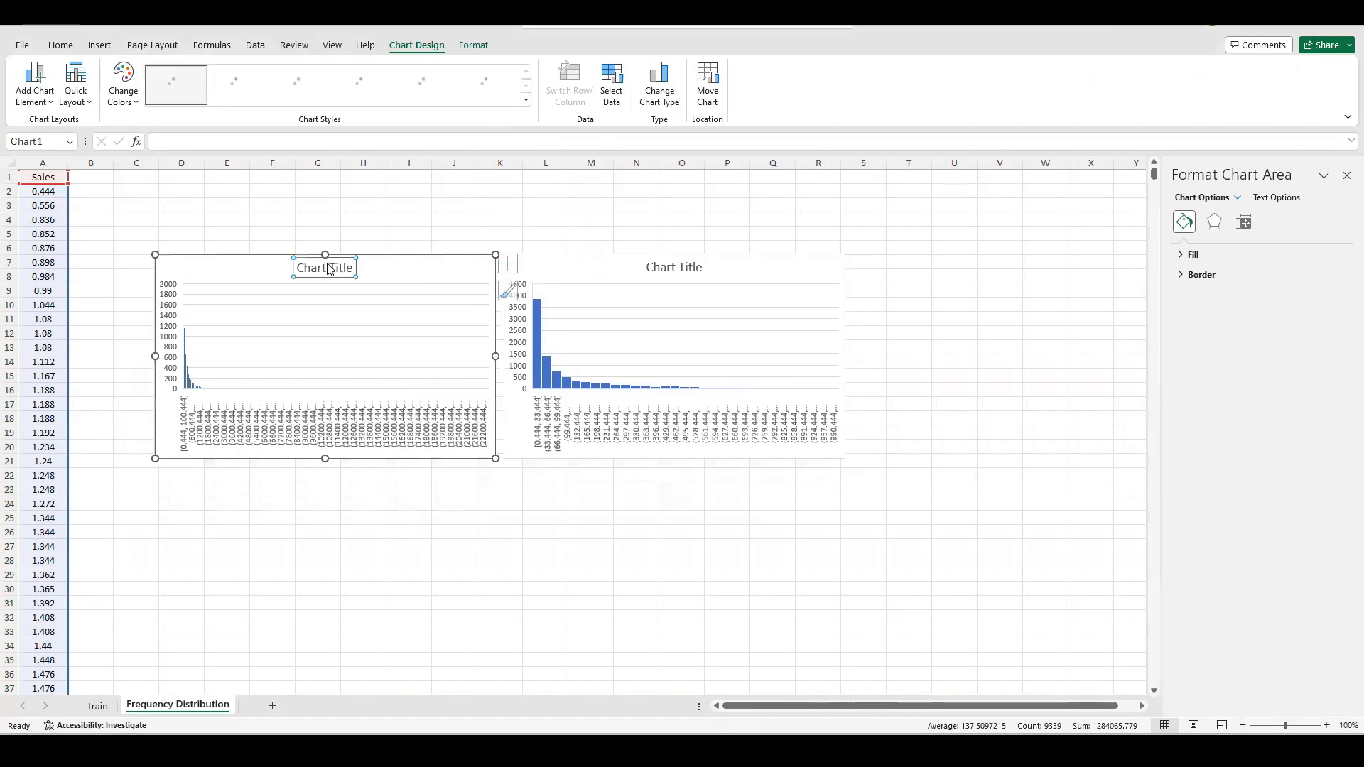
{"action": "double_click", "coordinate": [325, 267]}
{"action": "triple_click", "coordinate": [325, 267]}
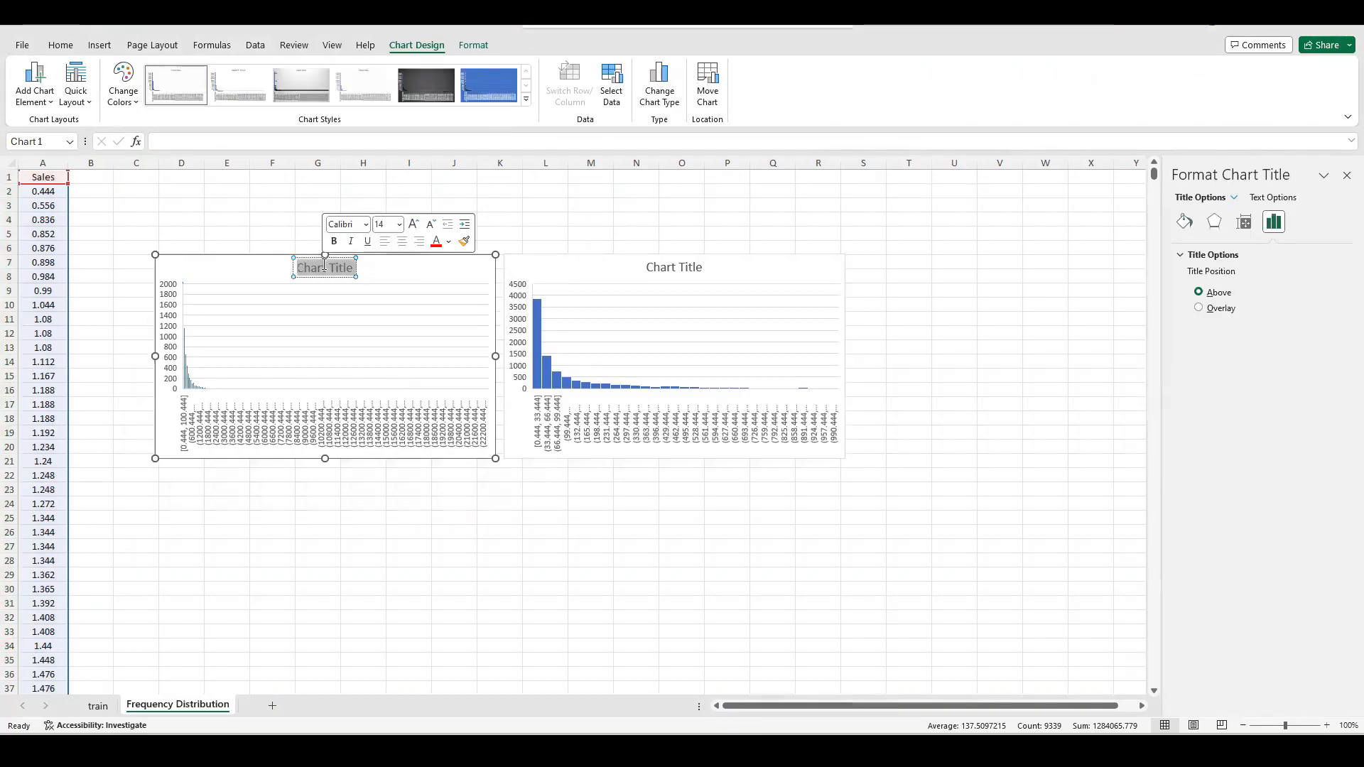
{"action": "type", "text": "Sales"}
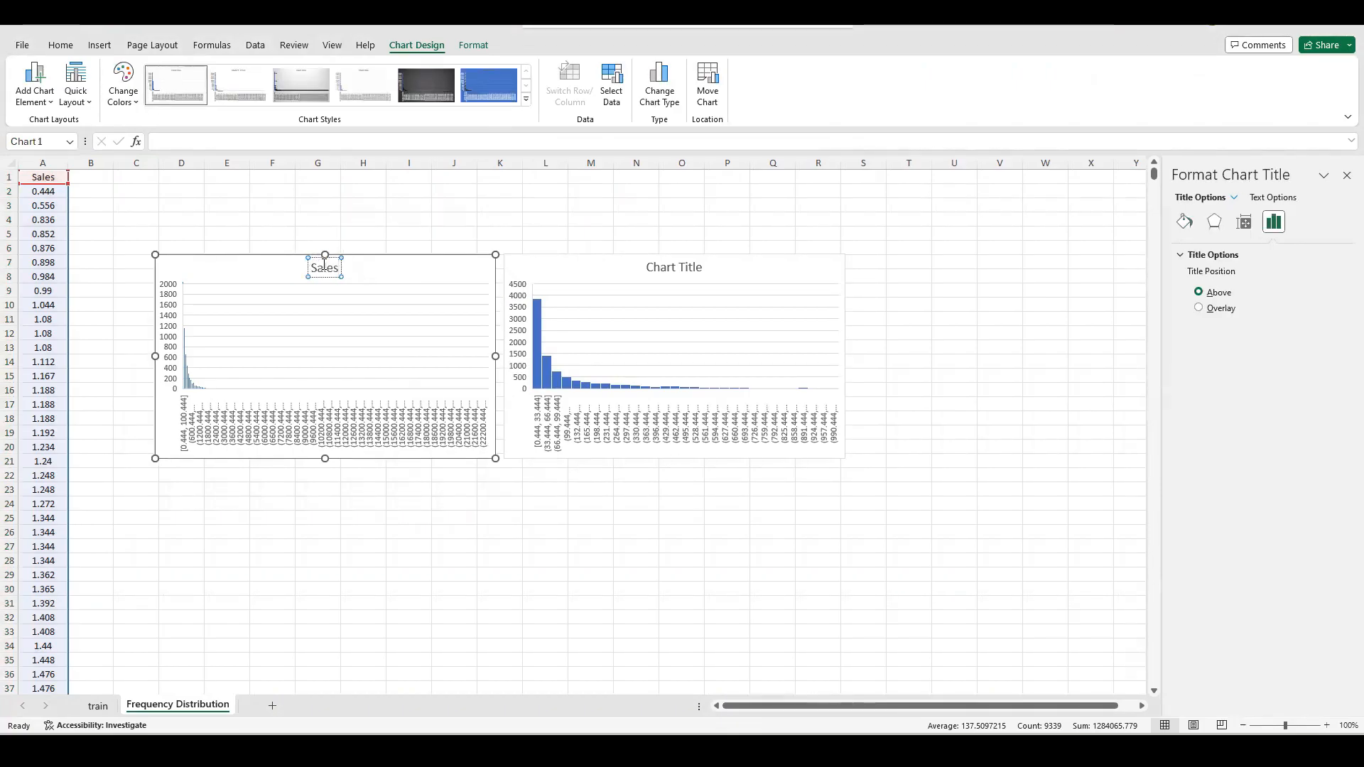
{"action": "key", "text": "Home"}
{"action": "type", "text": "All Sales"}
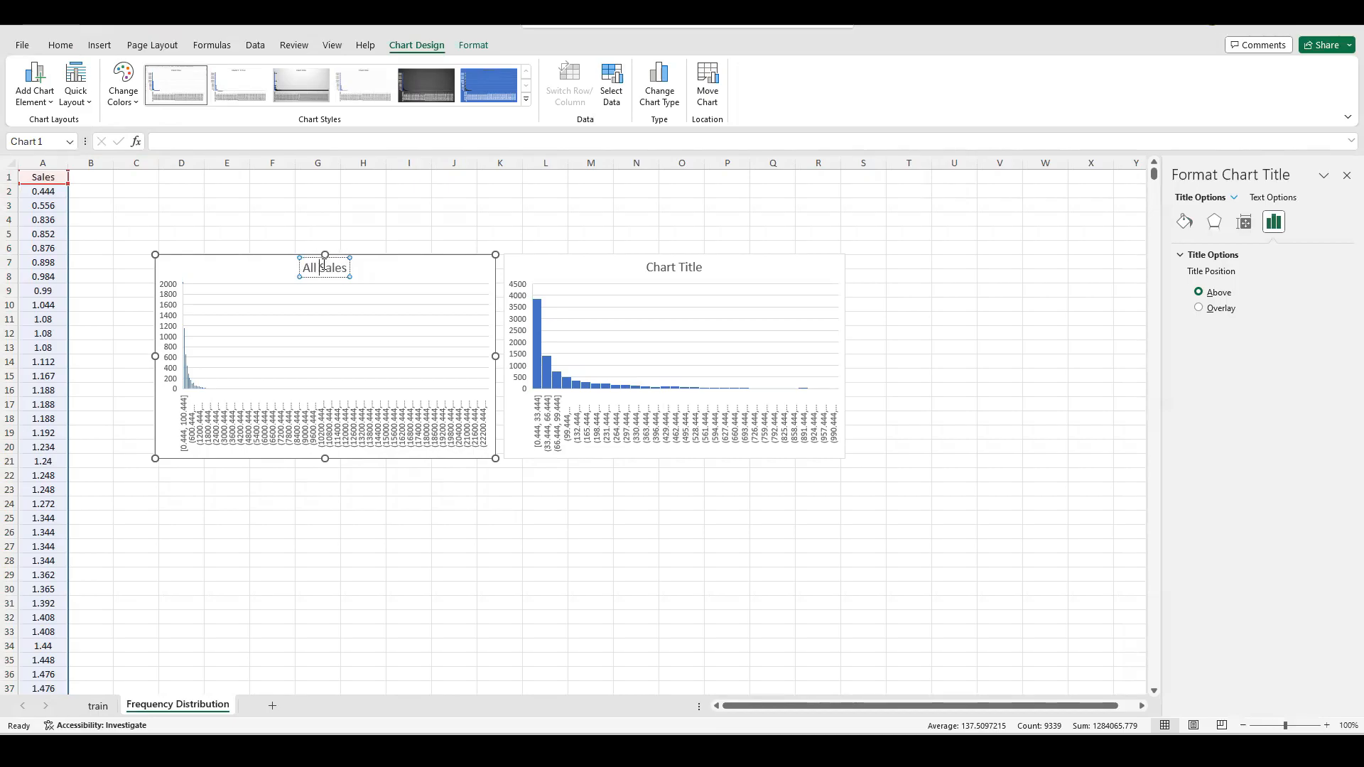
{"action": "type", "text": " Values"}
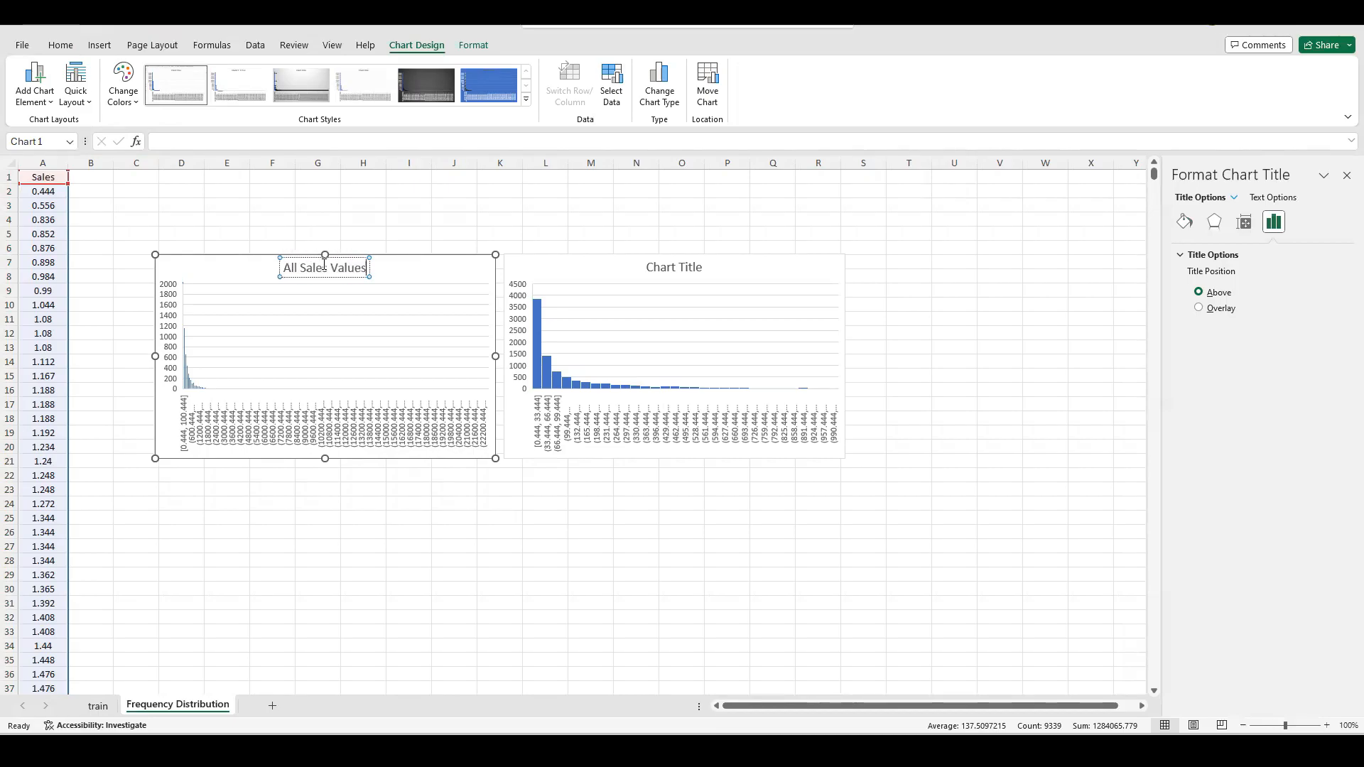
Title the histogram of the sales below 1000 "Sales < $1000".
{"action": "left_click", "coordinate": [659, 269]}
{"action": "double_click", "coordinate": [659, 268]}
{"action": "left_click", "coordinate": [659, 268]}
{"action": "triple_click", "coordinate": [659, 269]}
{"action": "type", "text": "Sales"}
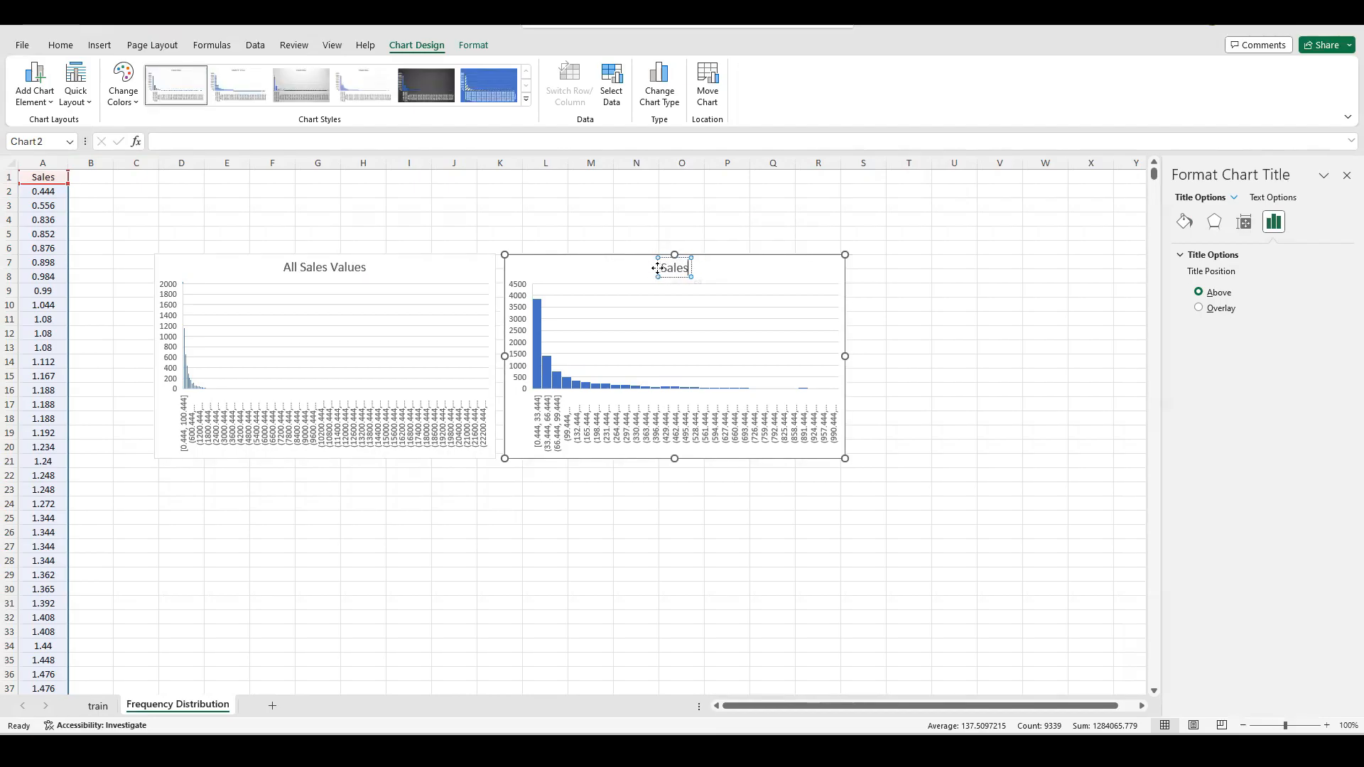
{"action": "type", "text": " <"}
{"action": "key", "text": "BackSpace"}
{"action": "type", "text": "$"}
{"action": "key", "text": "BackSpace"}
{"action": "type", "text": "< $1"}
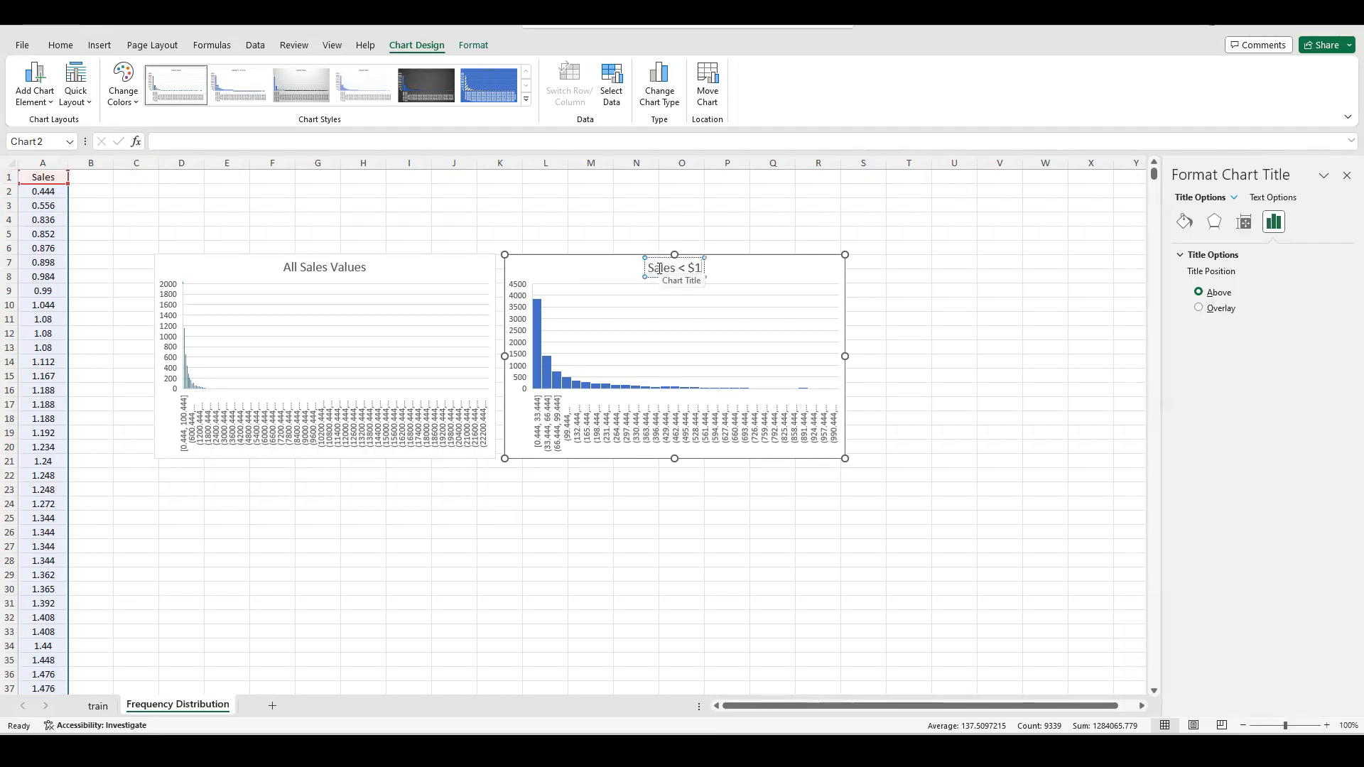
{"action": "type", "text": "000"}
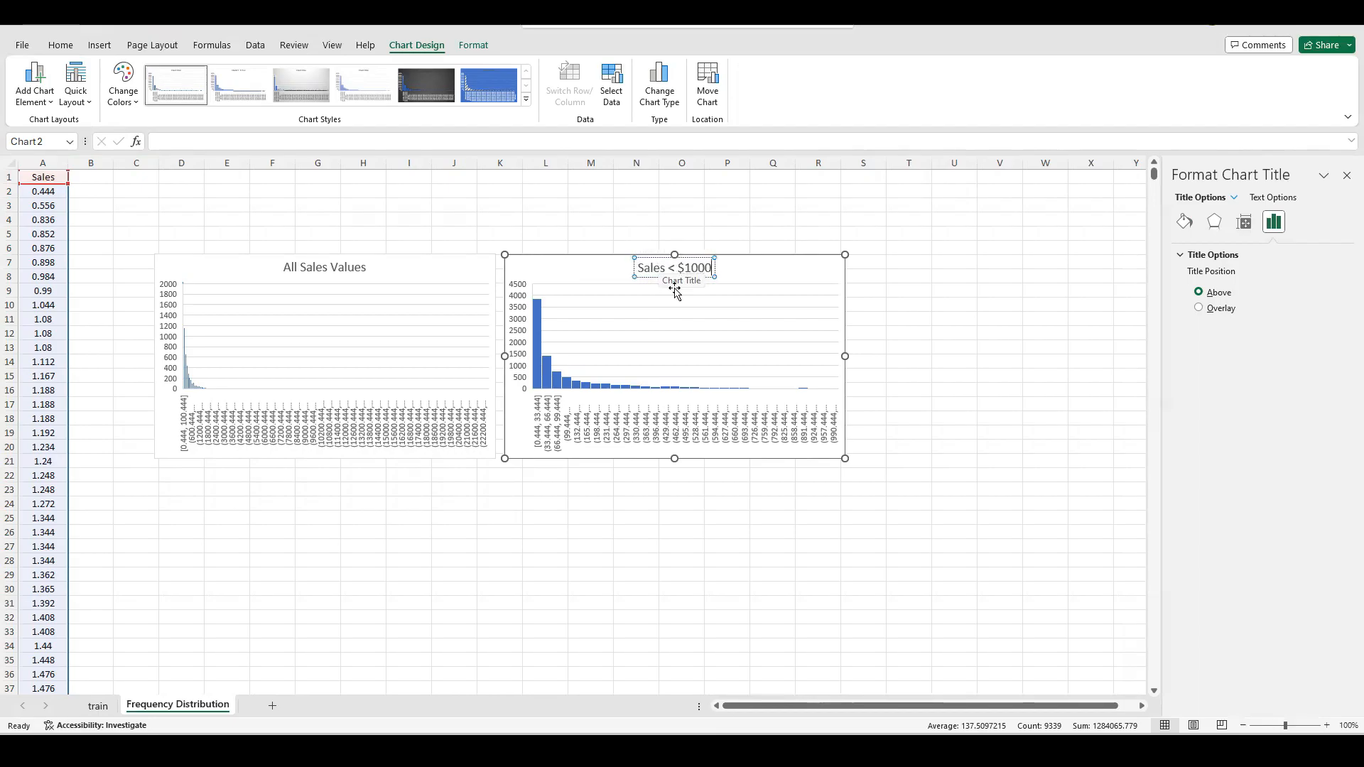
{"action": "left_click", "coordinate": [817, 274]}
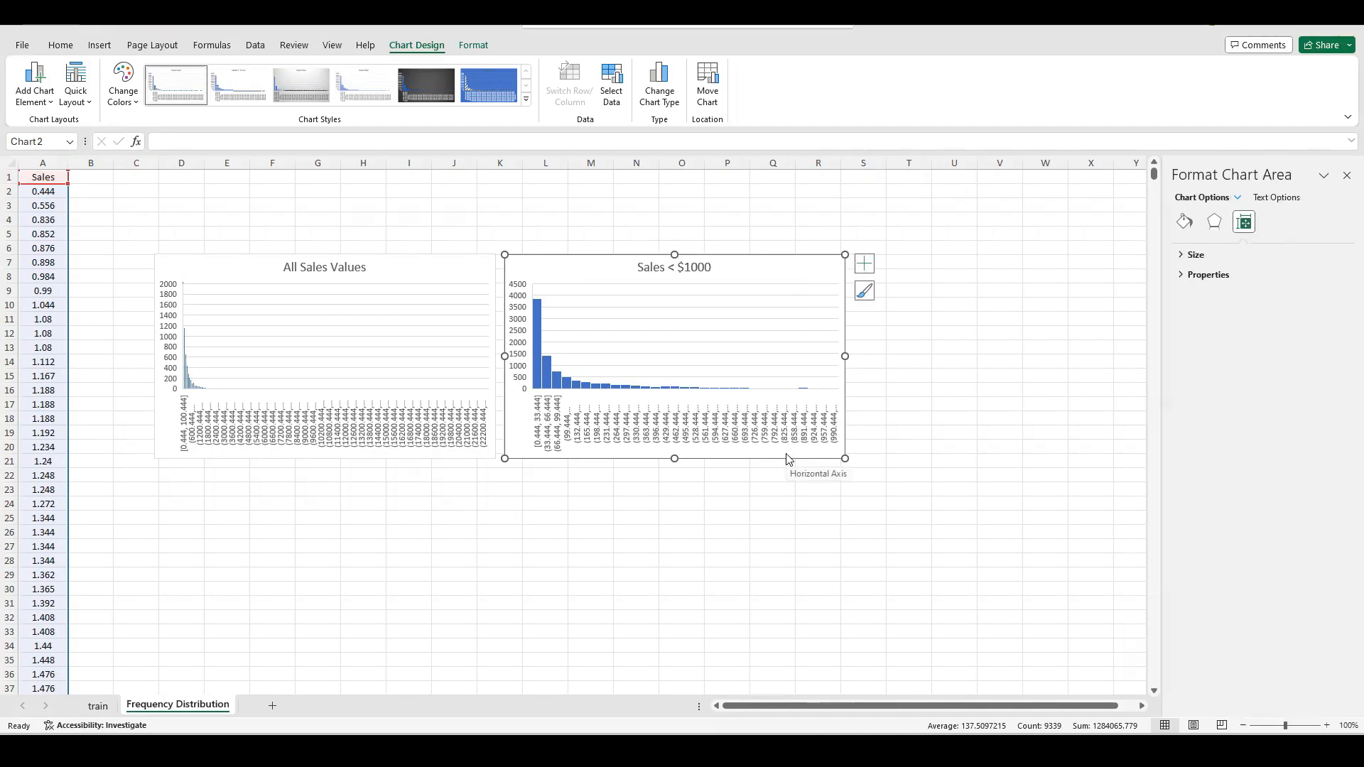
Set the number format category of the "Sales < $1000" histogram's horizontal axis to Number.
{"action": "left_click", "coordinate": [1238, 204]}
{"action": "left_click", "coordinate": [1248, 247]}
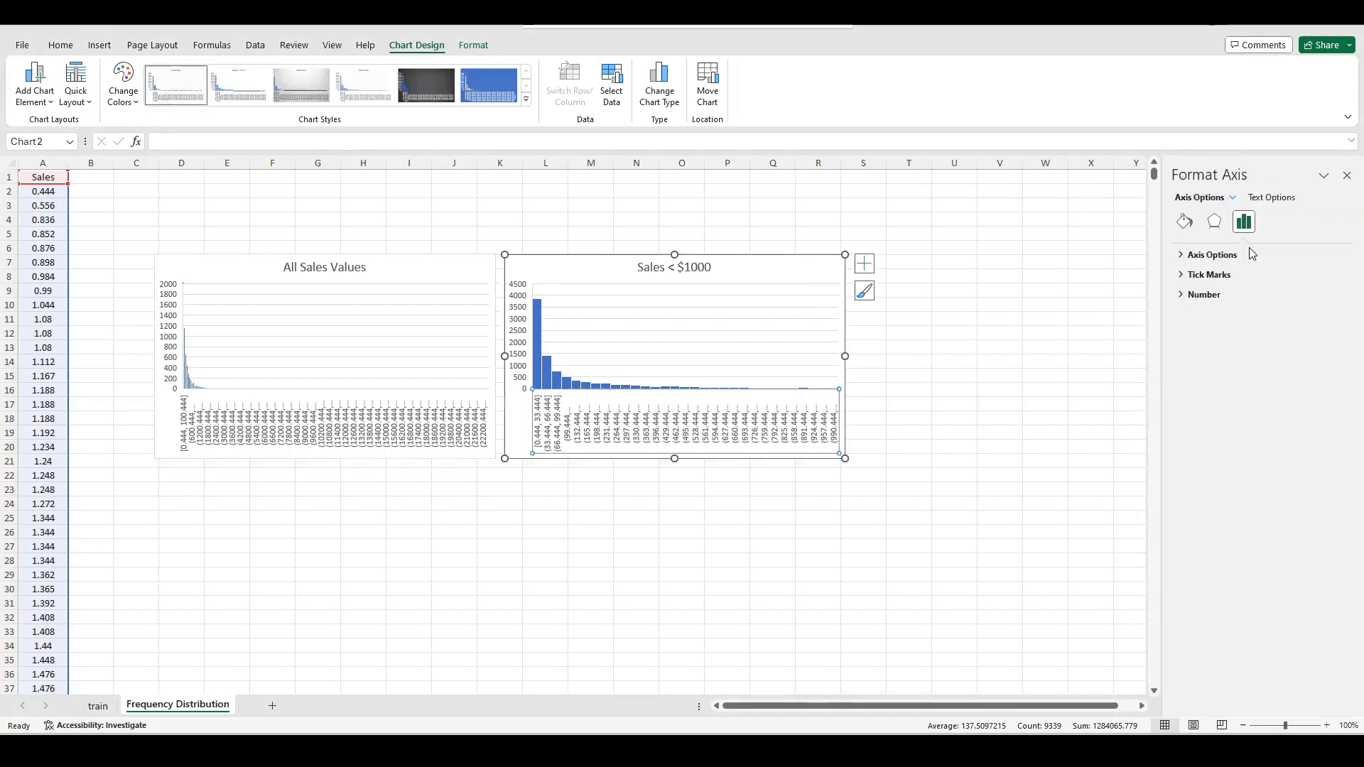
{"action": "left_click", "coordinate": [1204, 295]}
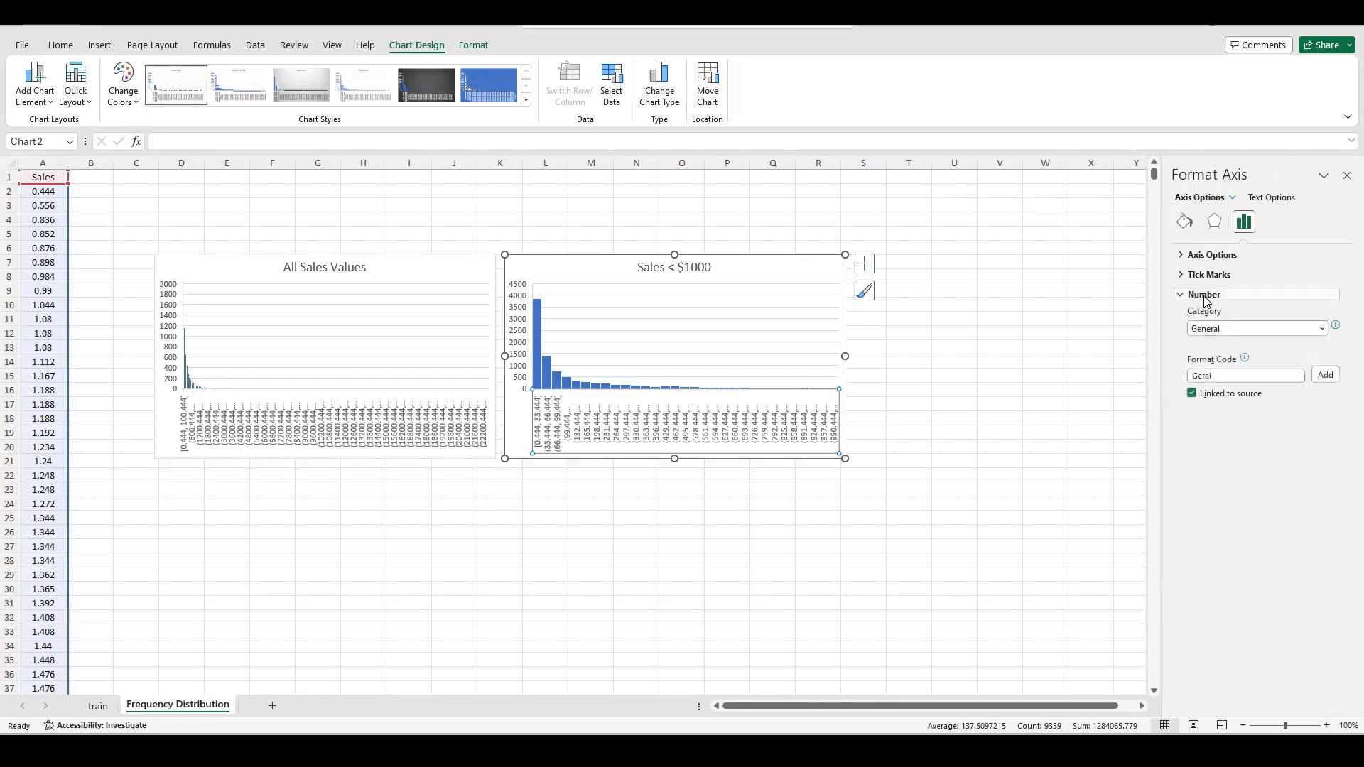
{"action": "left_click", "coordinate": [1223, 332]}
{"action": "left_click", "coordinate": [1214, 359]}
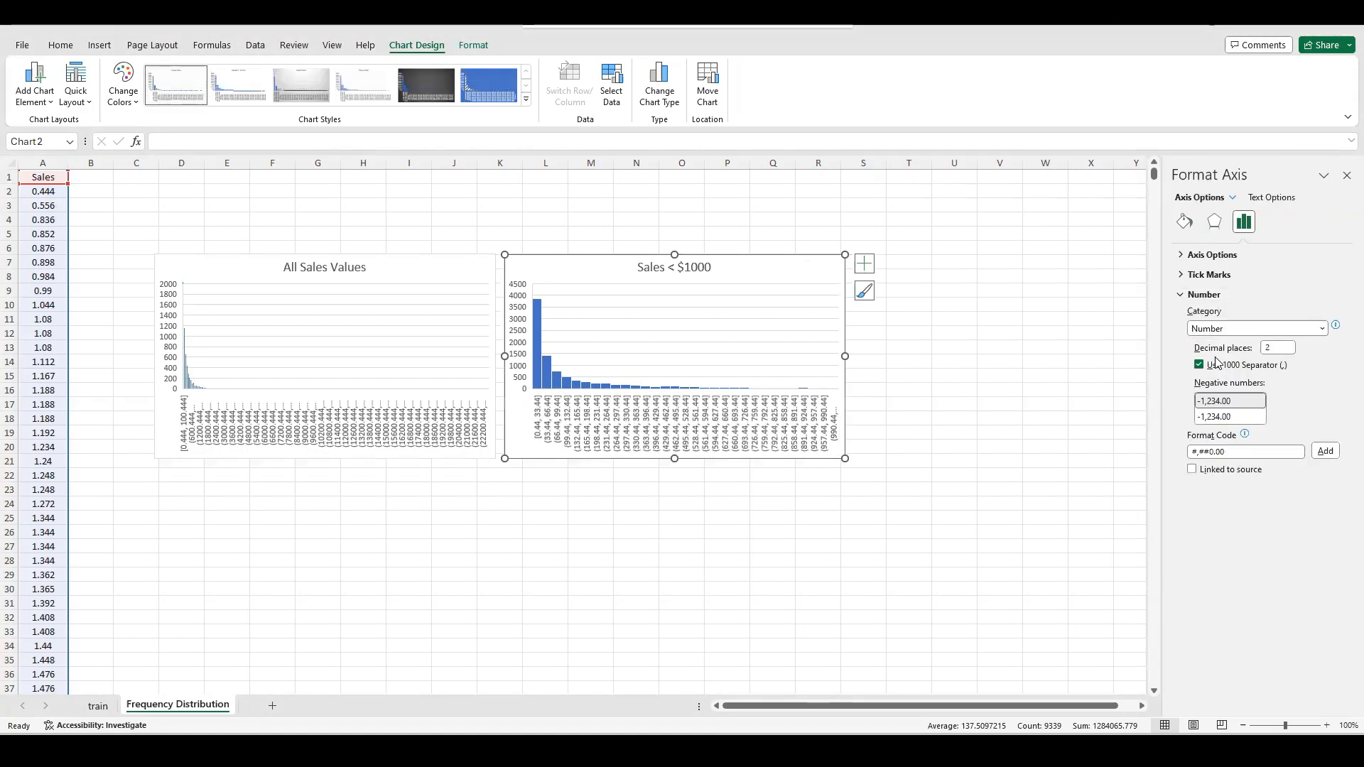